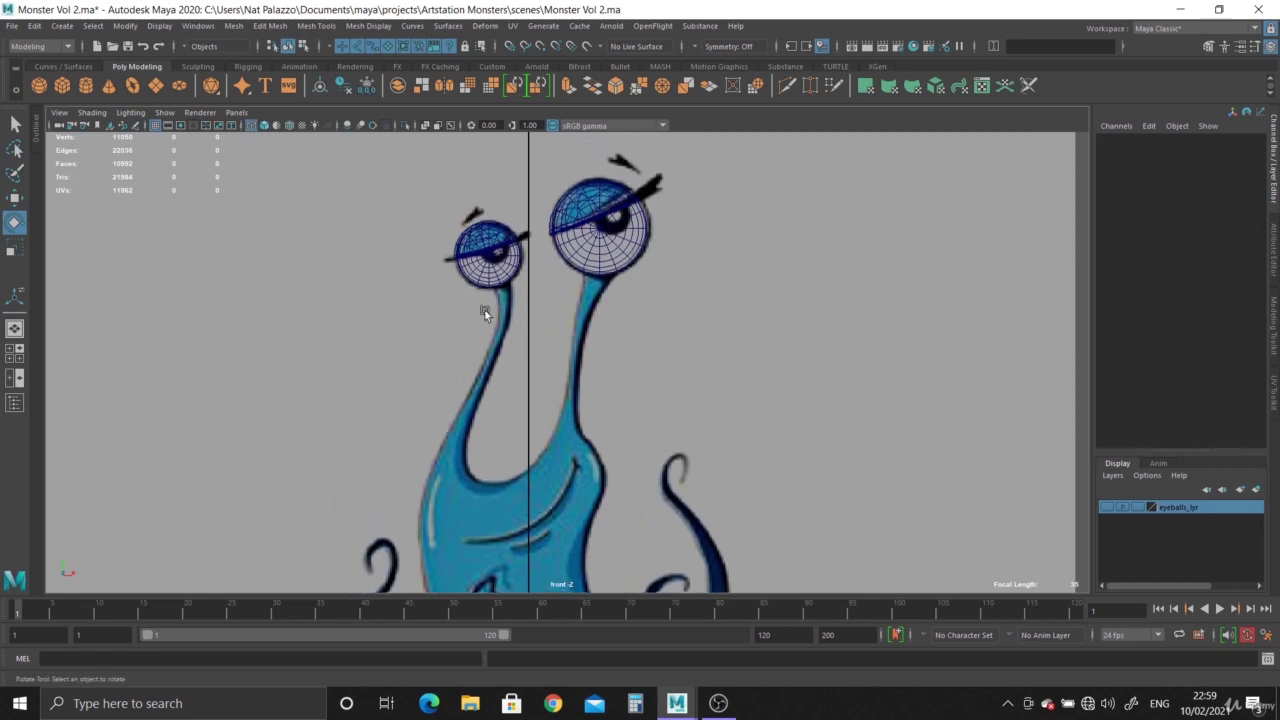
Examine the two eye stalks of the monster in the front-view reference image.
{"action": "scroll", "coordinate": [650, 408], "scroll_direction": "up", "scroll_amount": 4}
{"action": "middle_click_drag", "start_coordinate": [645, 400], "coordinate": [645, 410], "text": "alt"}
{"action": "scroll", "coordinate": [623, 409], "scroll_direction": "up", "scroll_amount": 2}
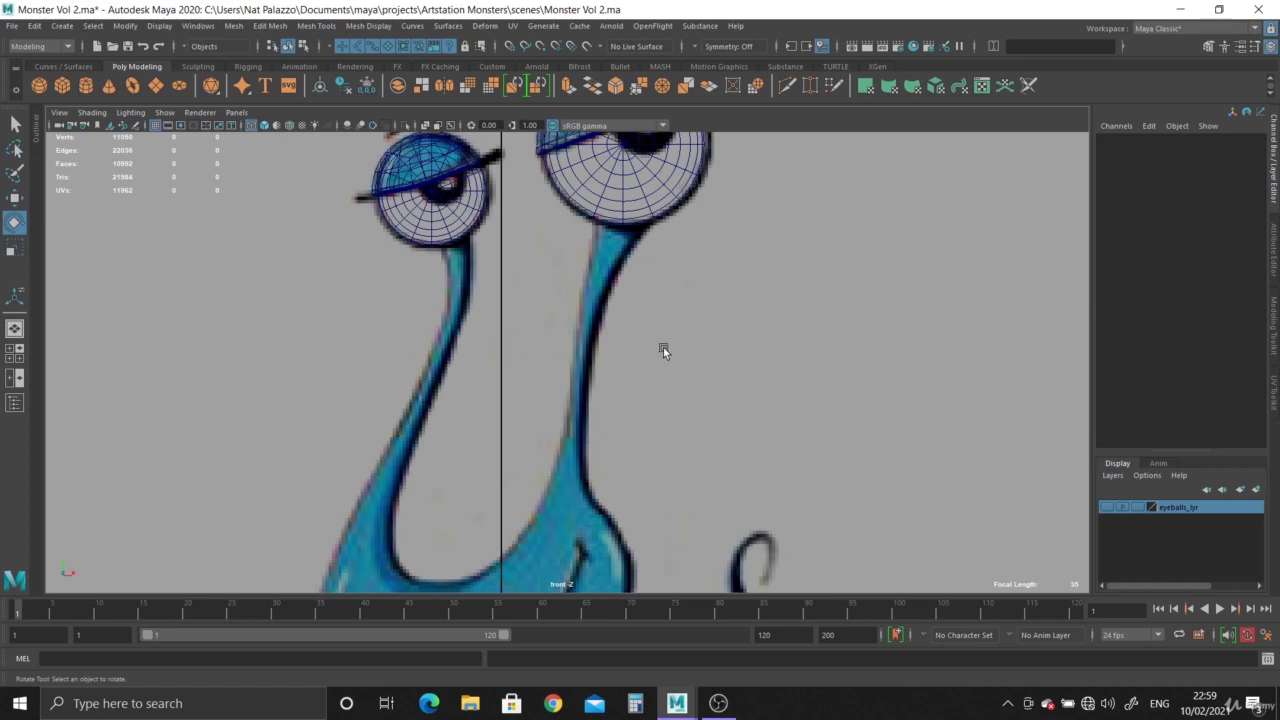
{"action": "middle_click_drag", "start_coordinate": [643, 318], "coordinate": [667, 329], "text": "alt"}
{"action": "scroll", "coordinate": [634, 252], "scroll_direction": "up", "scroll_amount": 1}
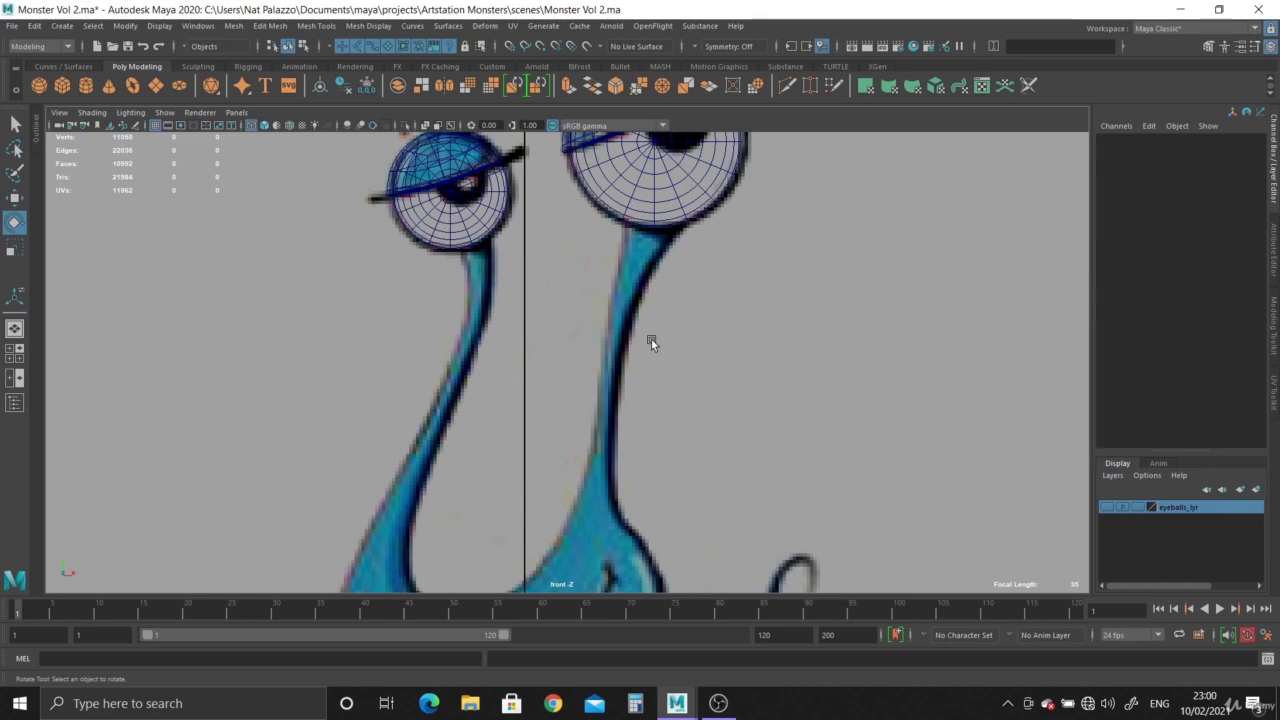
{"action": "middle_click_drag", "start_coordinate": [702, 458], "coordinate": [703, 394], "text": "alt"}
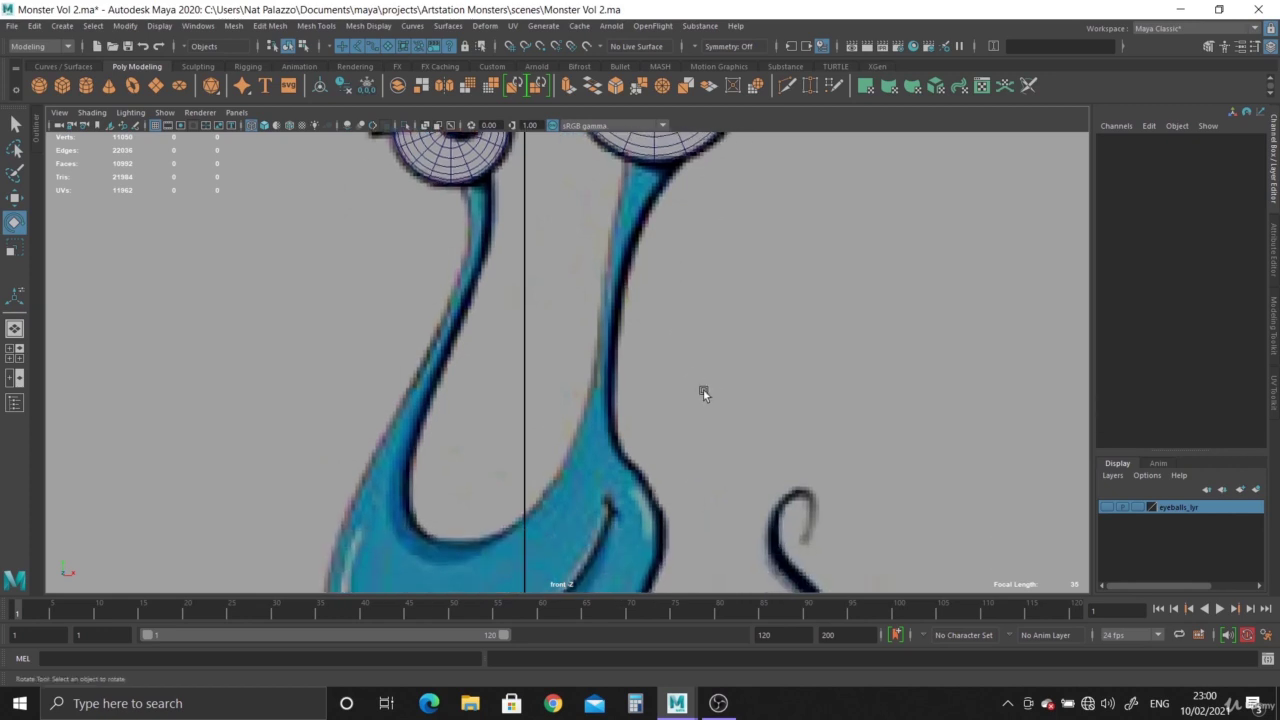
{"action": "right_click_drag", "start_coordinate": [703, 394], "coordinate": [573, 327], "text": "alt"}
{"action": "middle_click_drag", "start_coordinate": [573, 327], "coordinate": [565, 370], "text": "alt"}
{"action": "scroll", "coordinate": [556, 286], "scroll_direction": "up", "scroll_amount": 1}
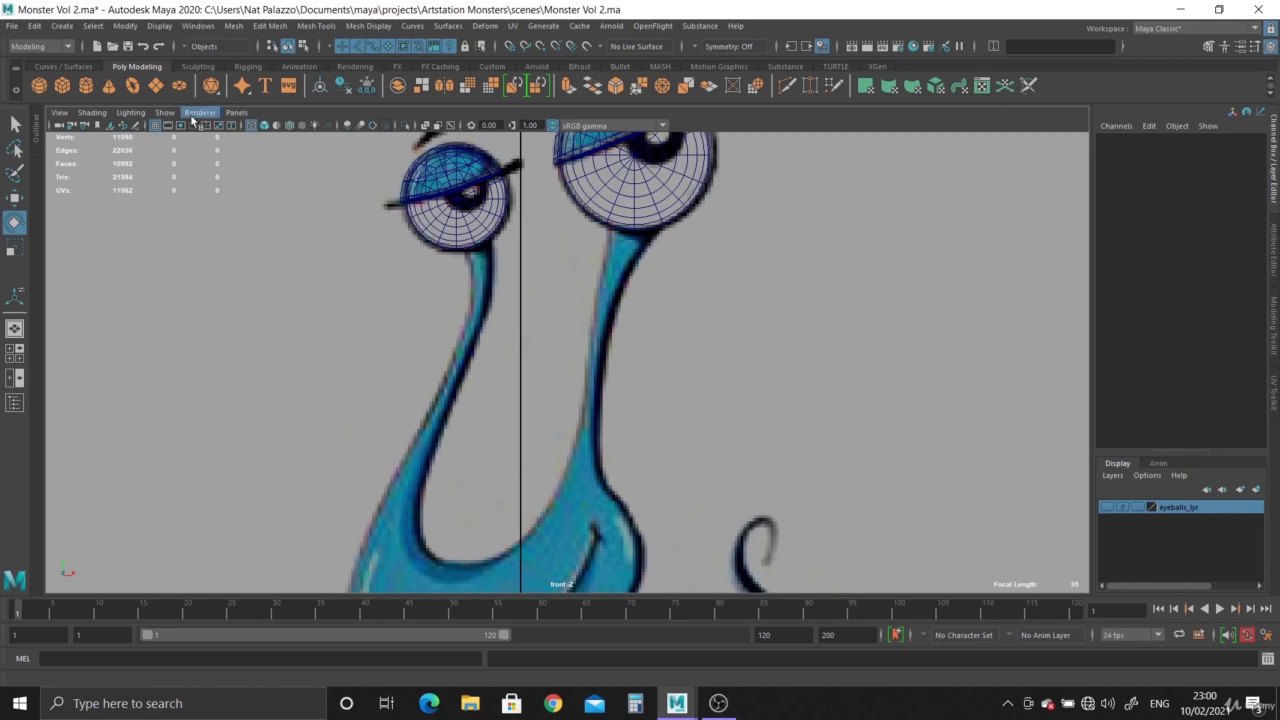
Draw a 3 Cubic CV curve along the larger eye's stalk, from inside the eyeball down to the head.
{"action": "left_click", "coordinate": [62, 25]}
{"action": "mouse_move", "coordinate": [110, 126]}
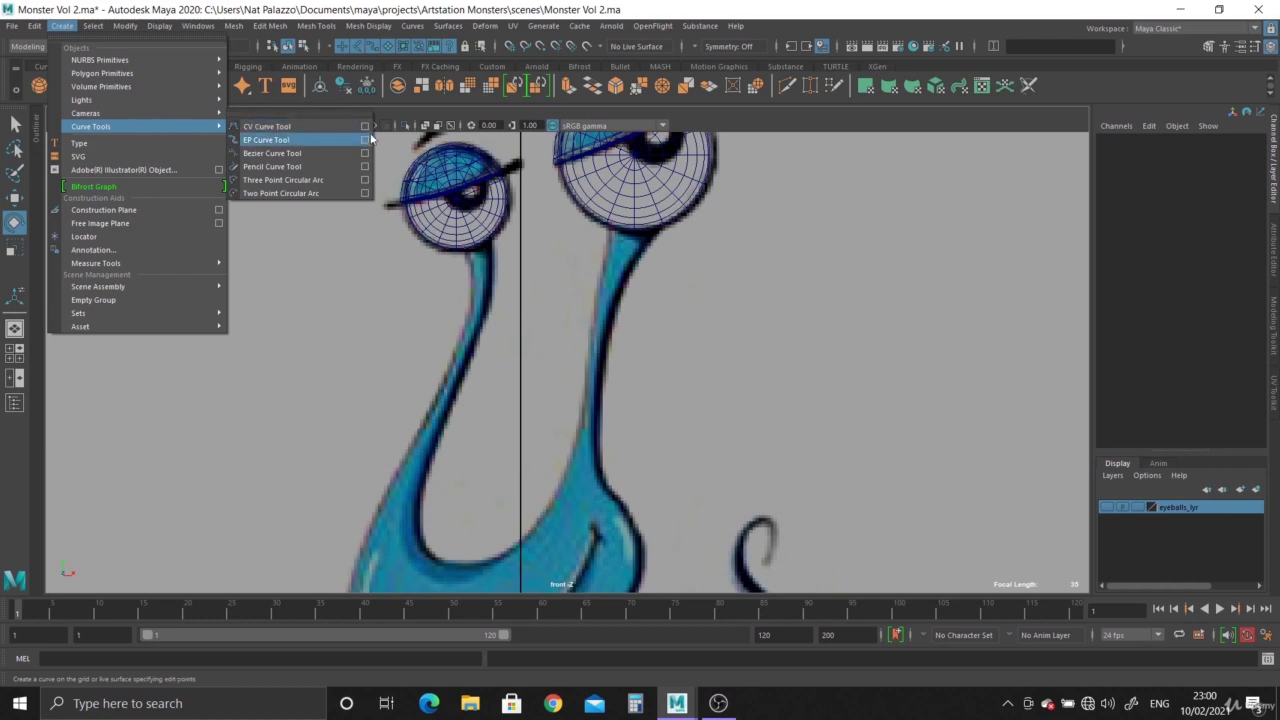
{"action": "left_click", "coordinate": [365, 126]}
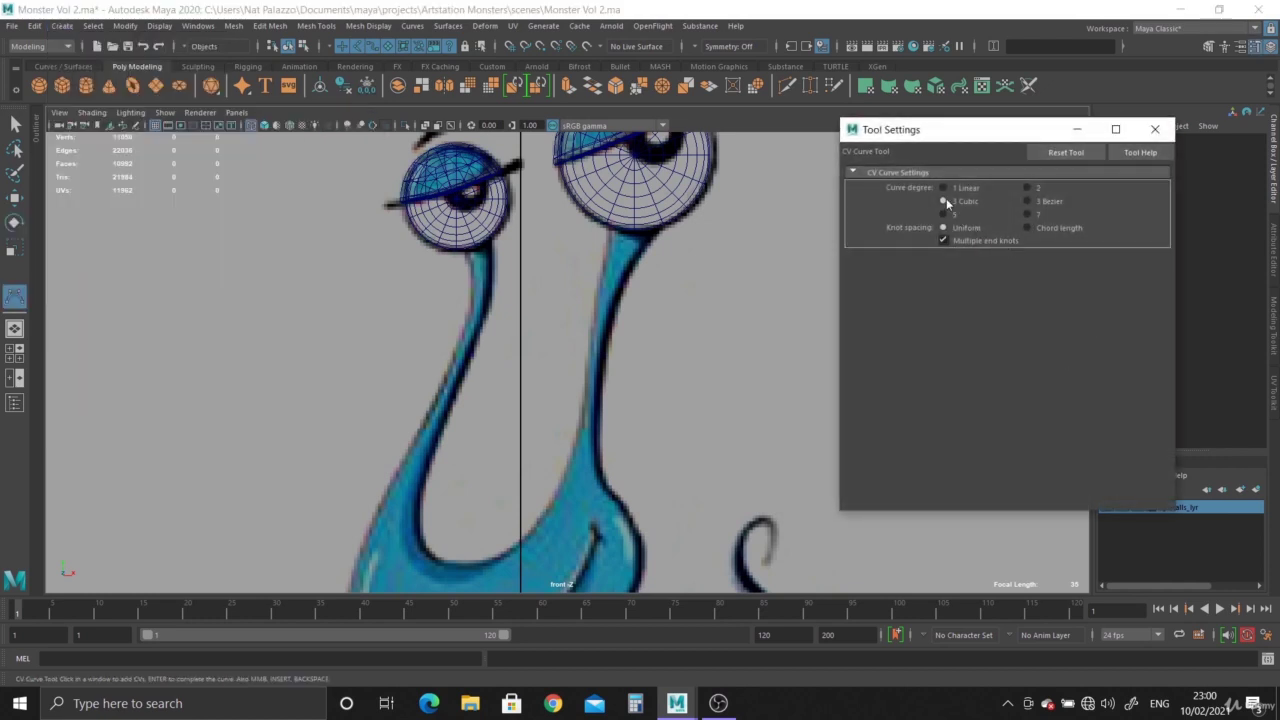
{"action": "left_click", "coordinate": [1155, 129]}
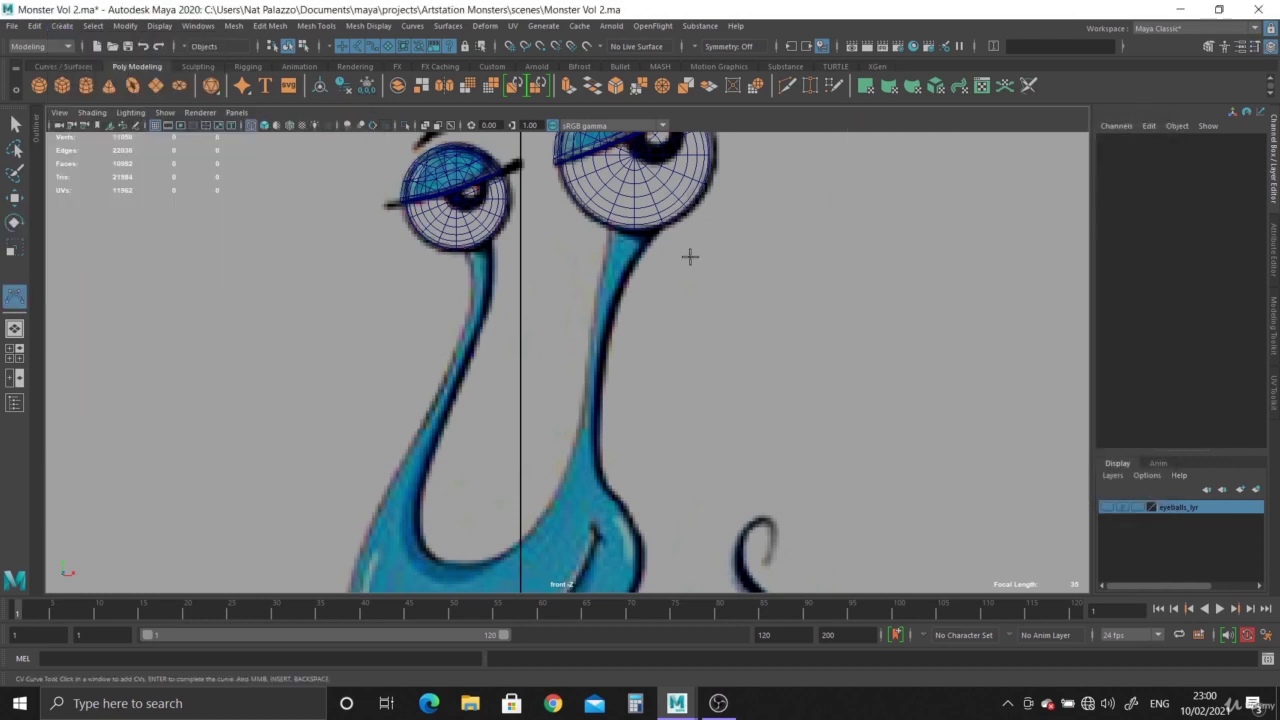
{"action": "left_click", "coordinate": [636, 212]}
{"action": "left_click", "coordinate": [620, 253]}
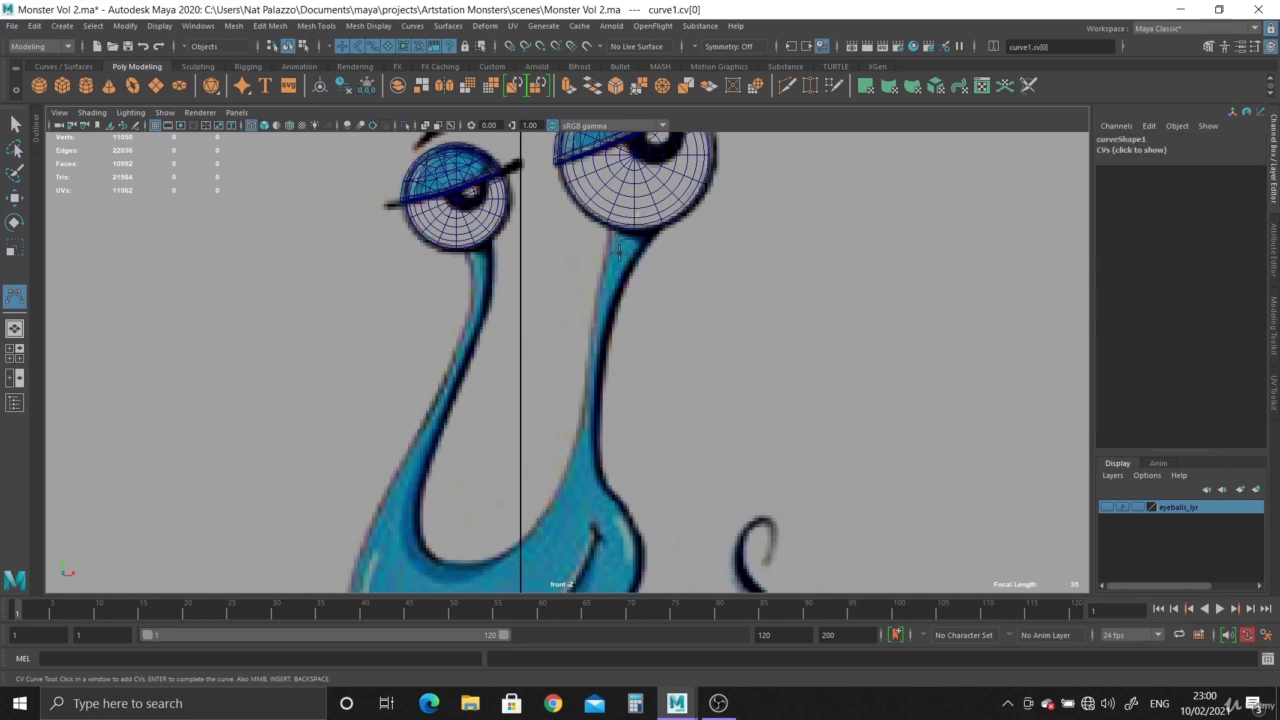
{"action": "left_click", "coordinate": [589, 349]}
{"action": "left_click", "coordinate": [588, 403]}
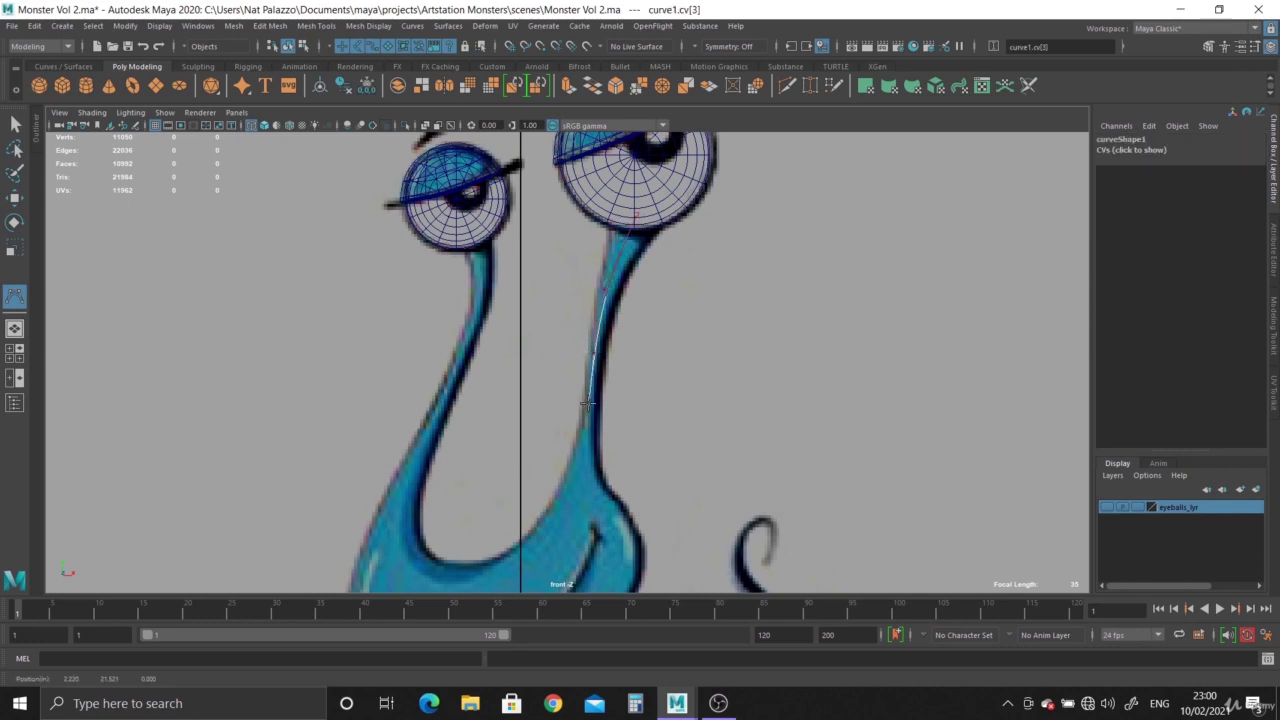
{"action": "left_click", "coordinate": [585, 455]}
{"action": "left_click", "coordinate": [573, 507]}
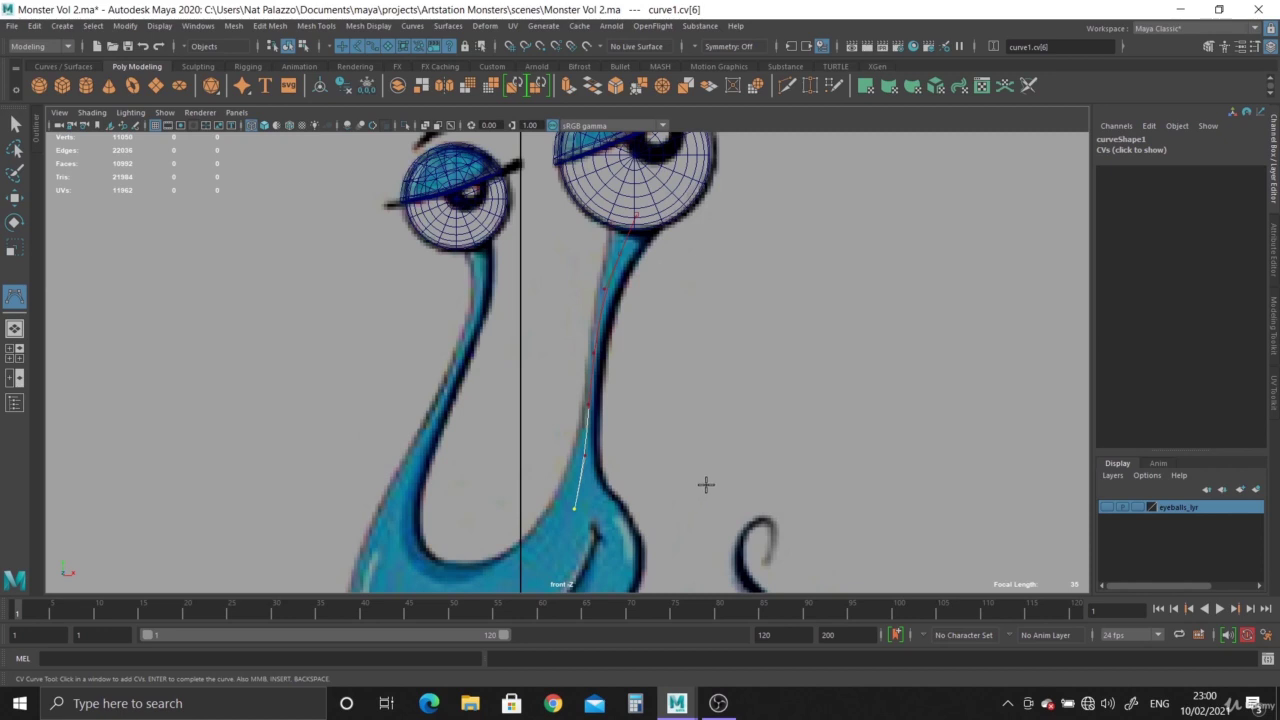
{"action": "key", "text": "e"}
Inspect the control vertices of the larger stalk's curve against the reference and return to object selection.
{"action": "scroll", "coordinate": [660, 480], "scroll_direction": "up", "scroll_amount": 3}
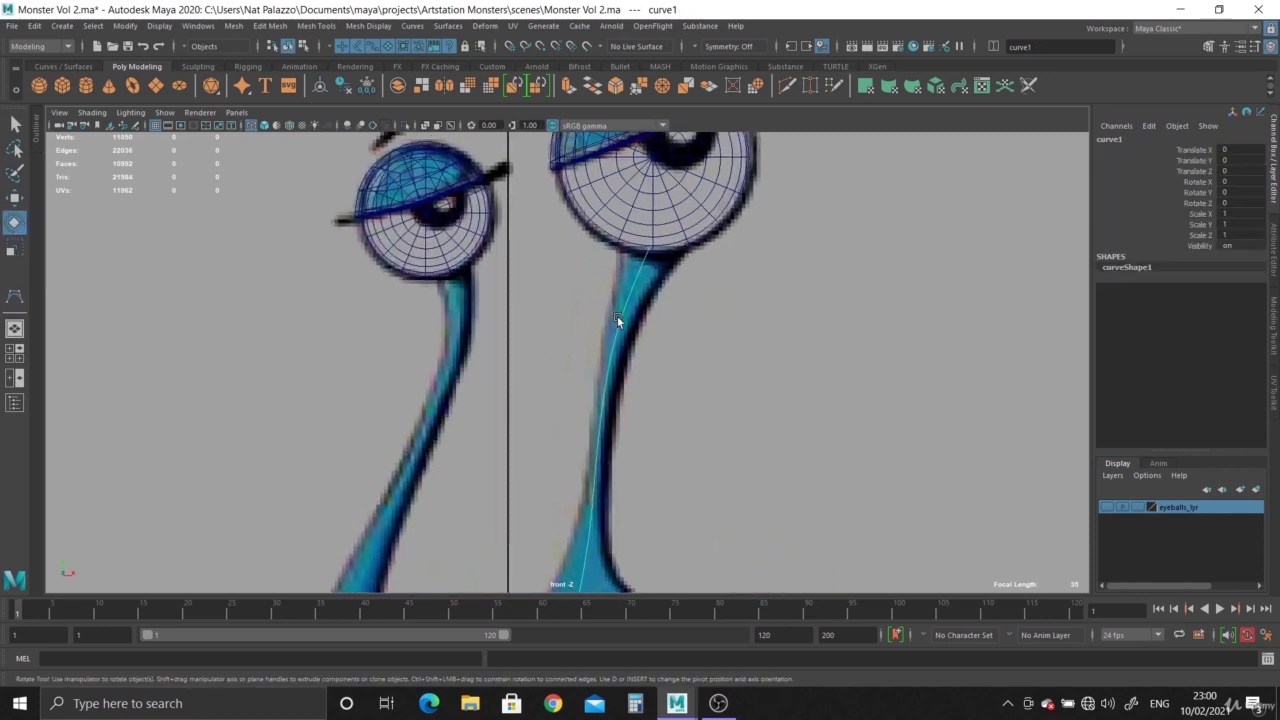
{"action": "right_click_drag", "start_coordinate": [619, 315], "coordinate": [530, 311]}
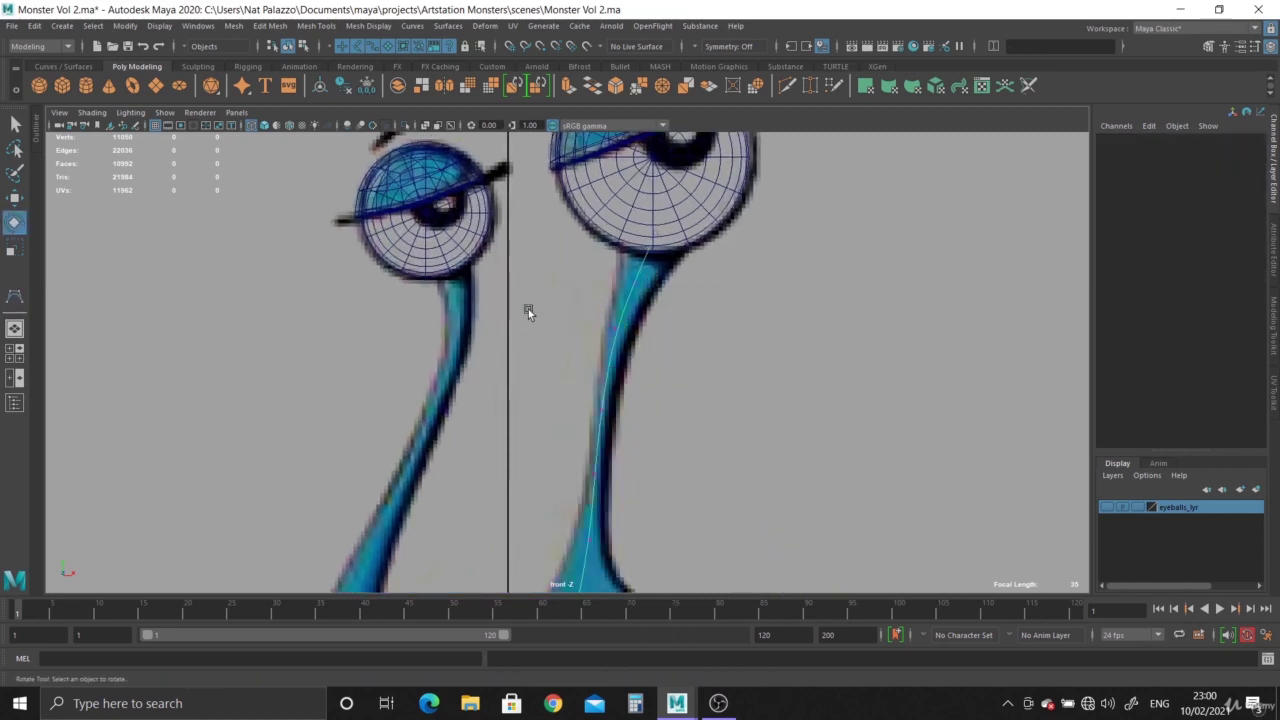
{"action": "scroll", "coordinate": [550, 335], "scroll_direction": "up", "scroll_amount": 2}
{"action": "left_click", "coordinate": [606, 412]}
{"action": "key", "text": "w"}
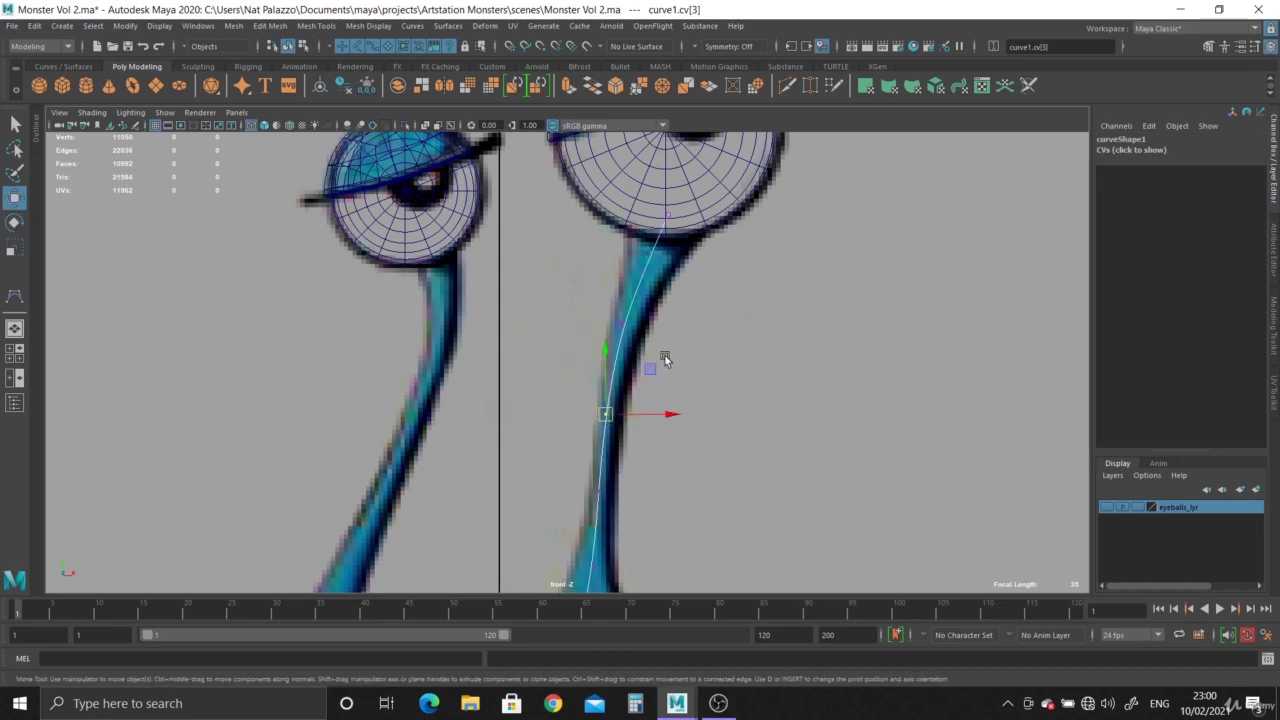
{"action": "left_click", "coordinate": [623, 323]}
{"action": "left_click_drag", "start_coordinate": [641, 193], "coordinate": [686, 231]}
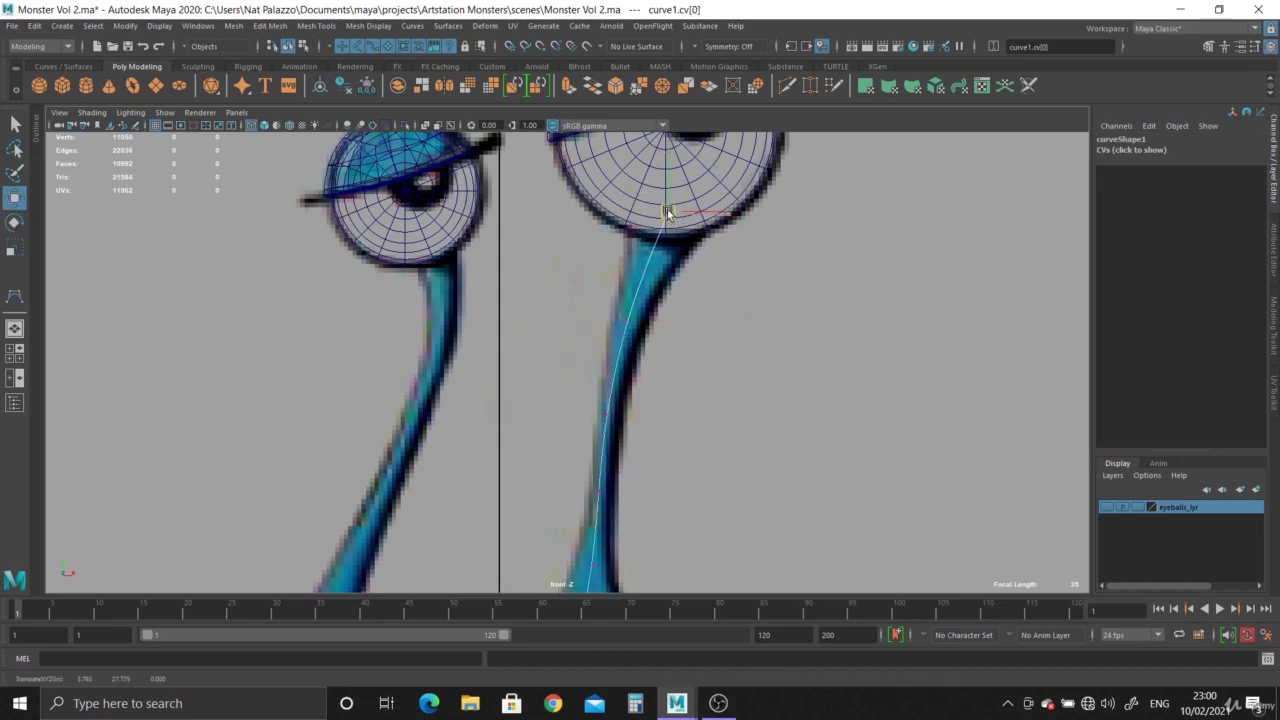
{"action": "middle_click_drag", "start_coordinate": [667, 470], "coordinate": [667, 248], "text": "alt"}
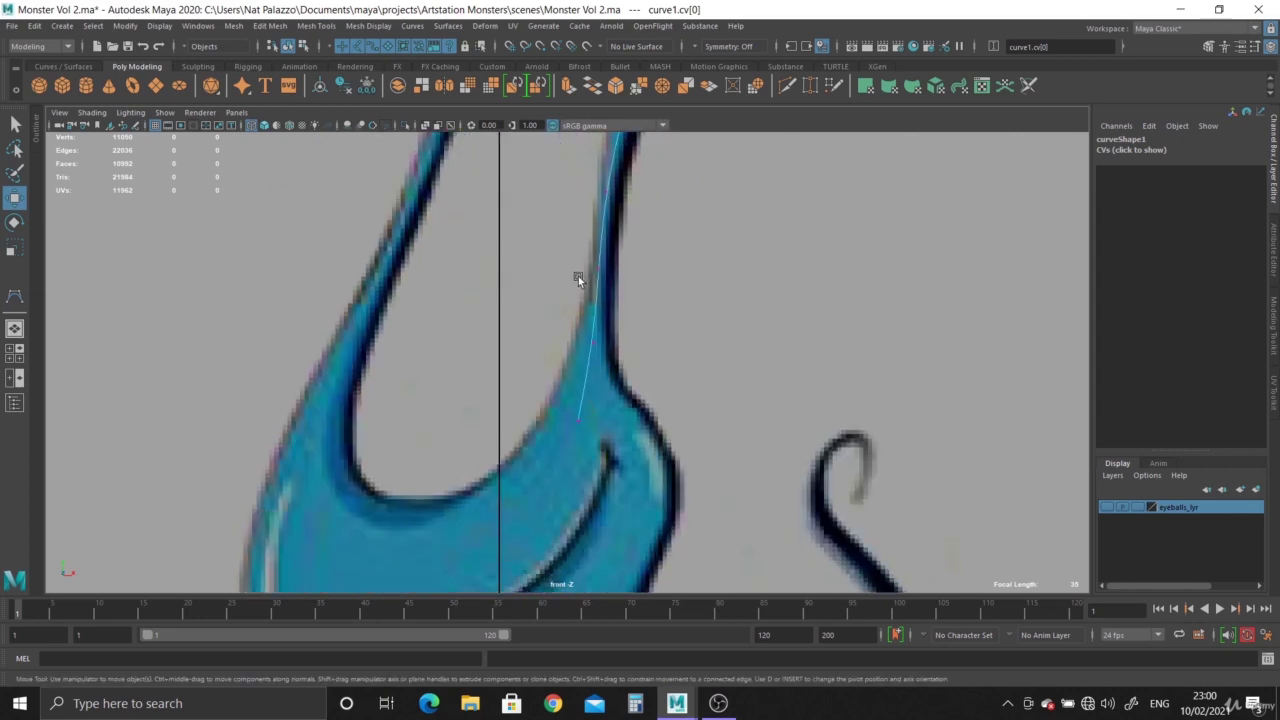
{"action": "right_click_drag", "start_coordinate": [603, 308], "coordinate": [682, 282]}
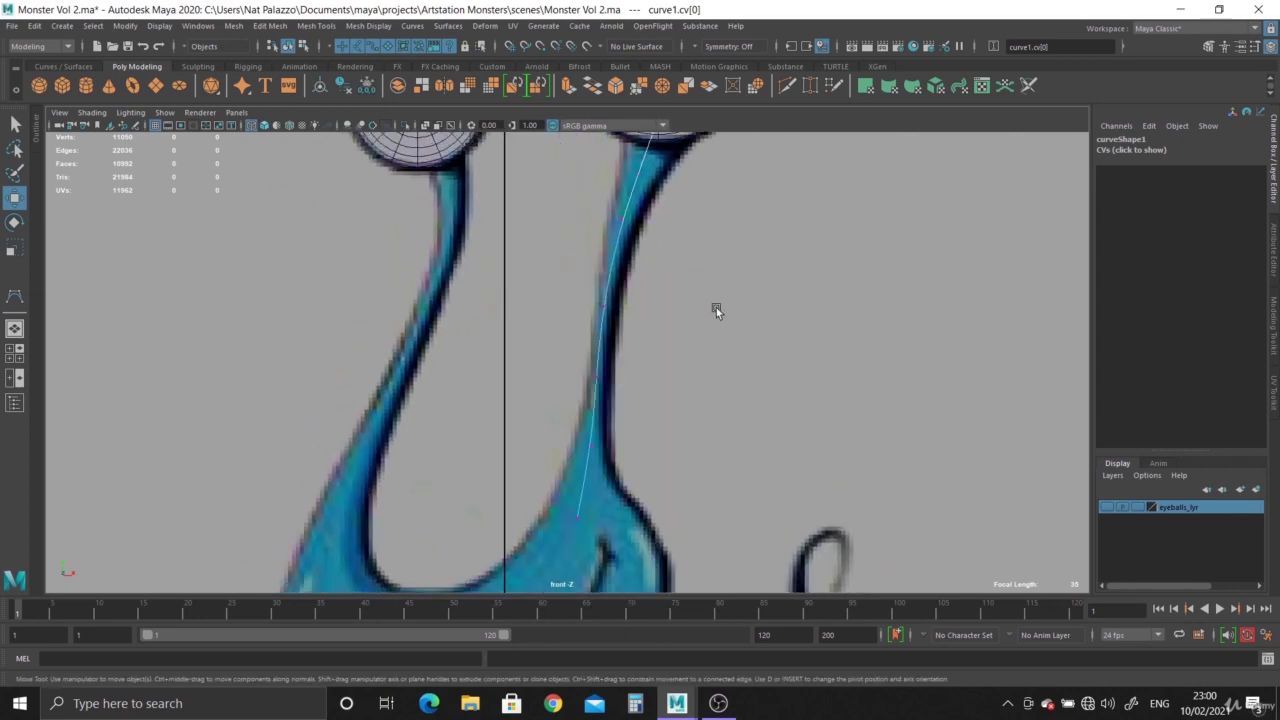
{"action": "left_click", "coordinate": [648, 349]}
{"action": "key", "text": "ctrl+z"}
{"action": "middle_click_drag", "start_coordinate": [740, 428], "coordinate": [761, 556], "text": "alt+shift"}
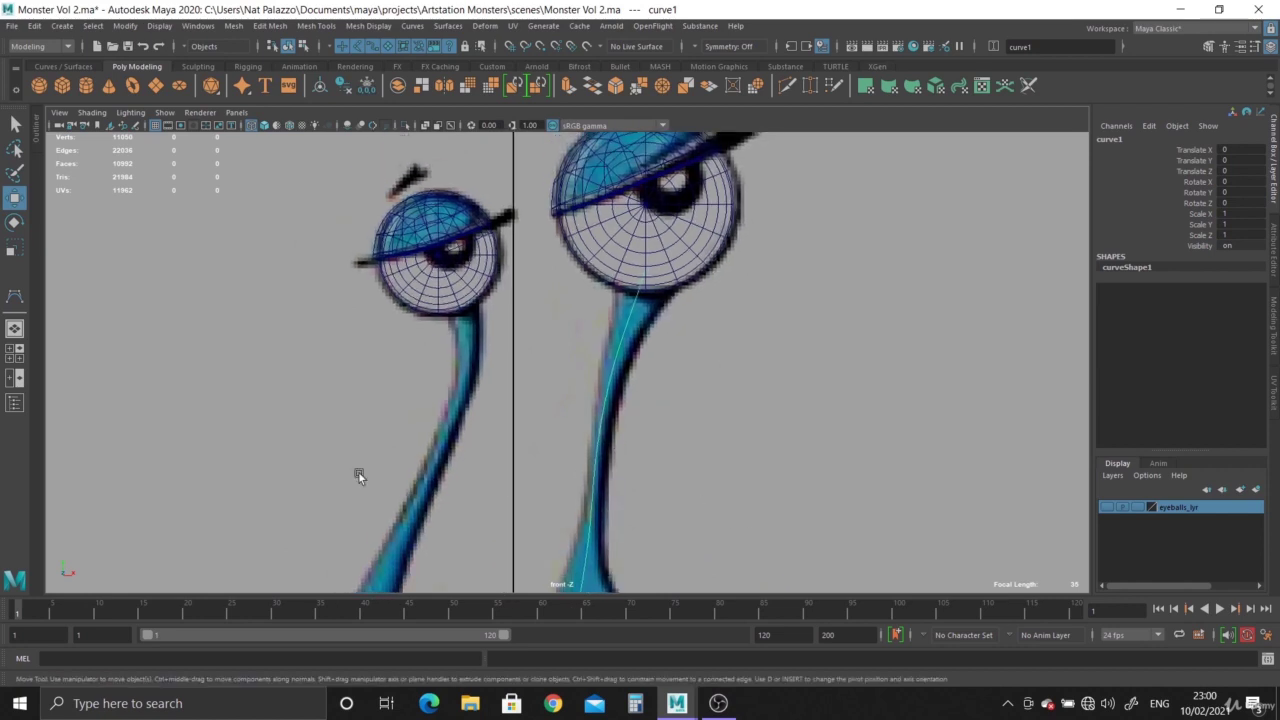
Draw a second CV curve along the smaller eye's stalk, from inside the eyeball down into the head.
{"action": "left_click", "coordinate": [15, 298]}
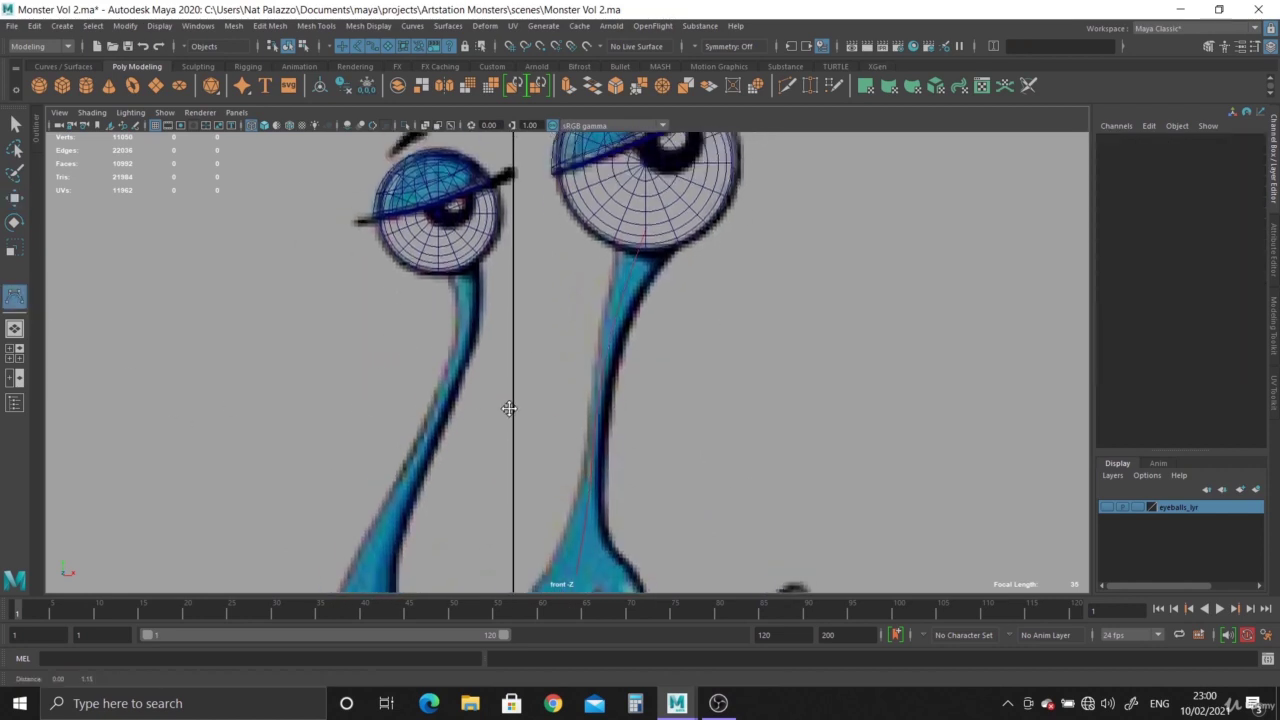
{"action": "left_click", "coordinate": [452, 253]}
{"action": "left_click", "coordinate": [455, 284]}
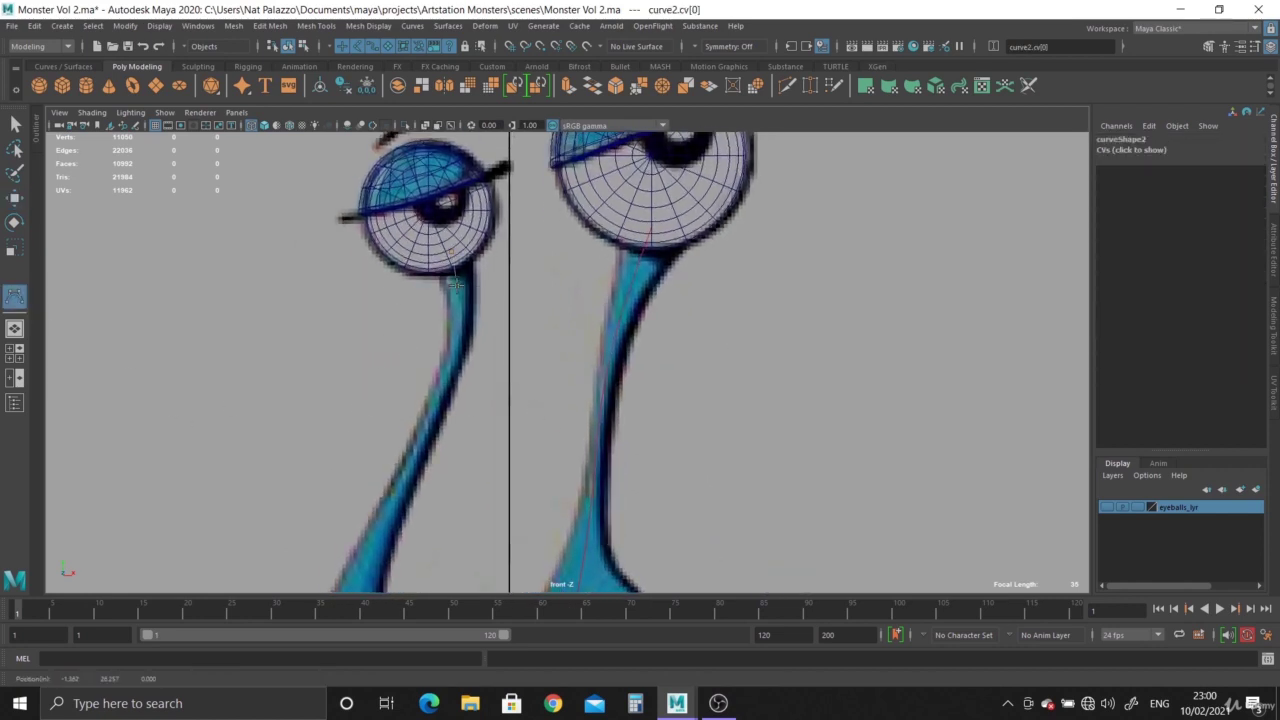
{"action": "left_click", "coordinate": [457, 335]}
{"action": "left_click", "coordinate": [433, 403]}
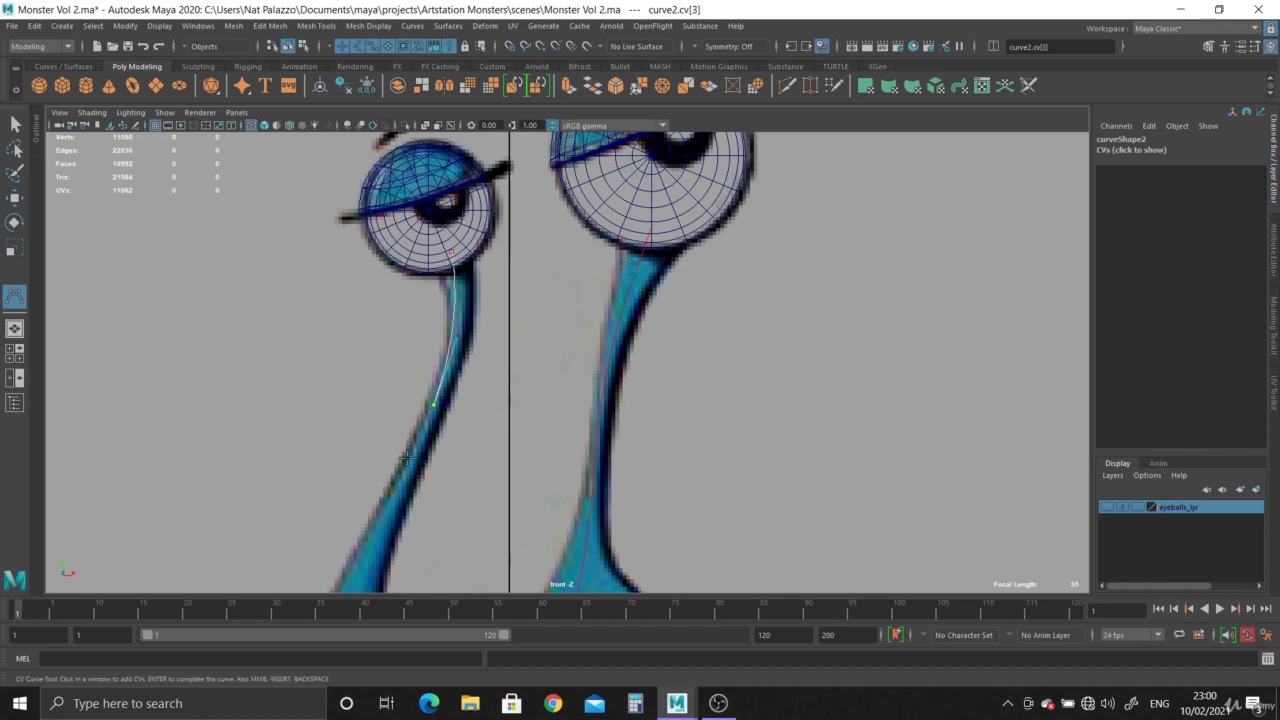
{"action": "left_click", "coordinate": [406, 465]}
{"action": "right_click_drag", "start_coordinate": [470, 499], "coordinate": [291, 386], "text": "alt"}
{"action": "middle_click_drag", "start_coordinate": [461, 520], "coordinate": [461, 407], "text": "alt"}
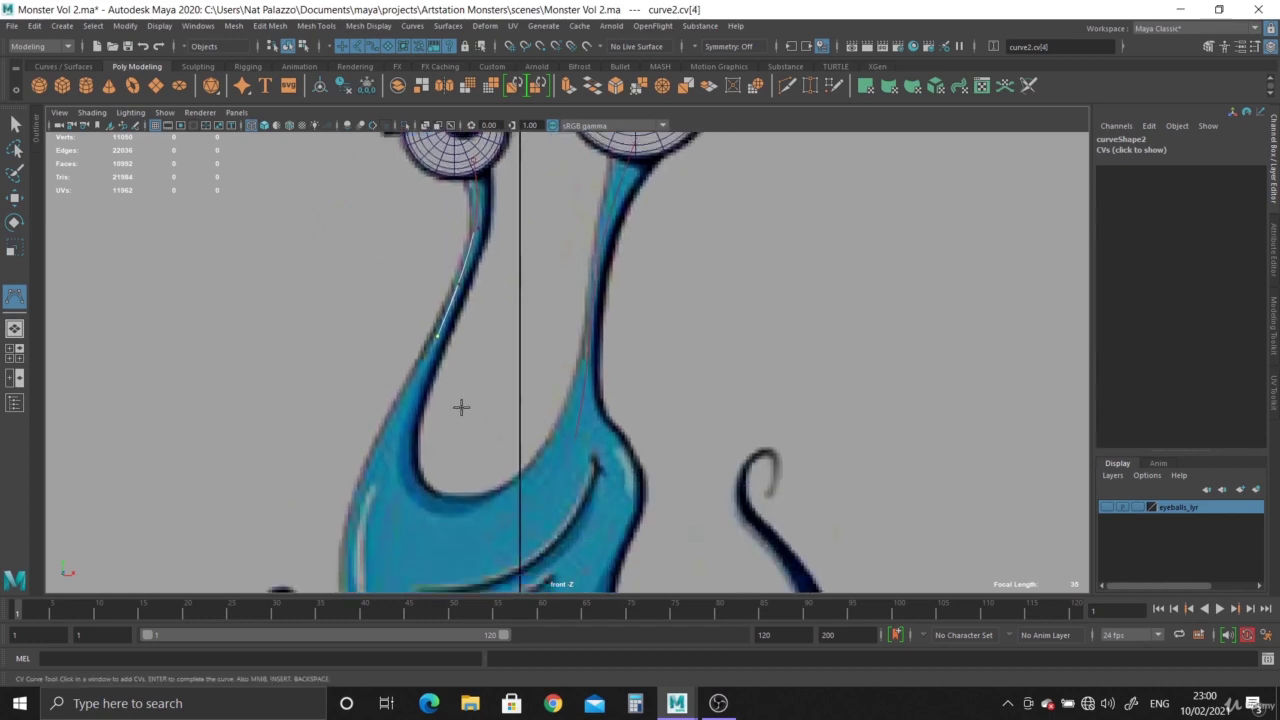
{"action": "left_click", "coordinate": [411, 390]}
{"action": "left_click", "coordinate": [391, 441]}
{"action": "left_click", "coordinate": [383, 496]}
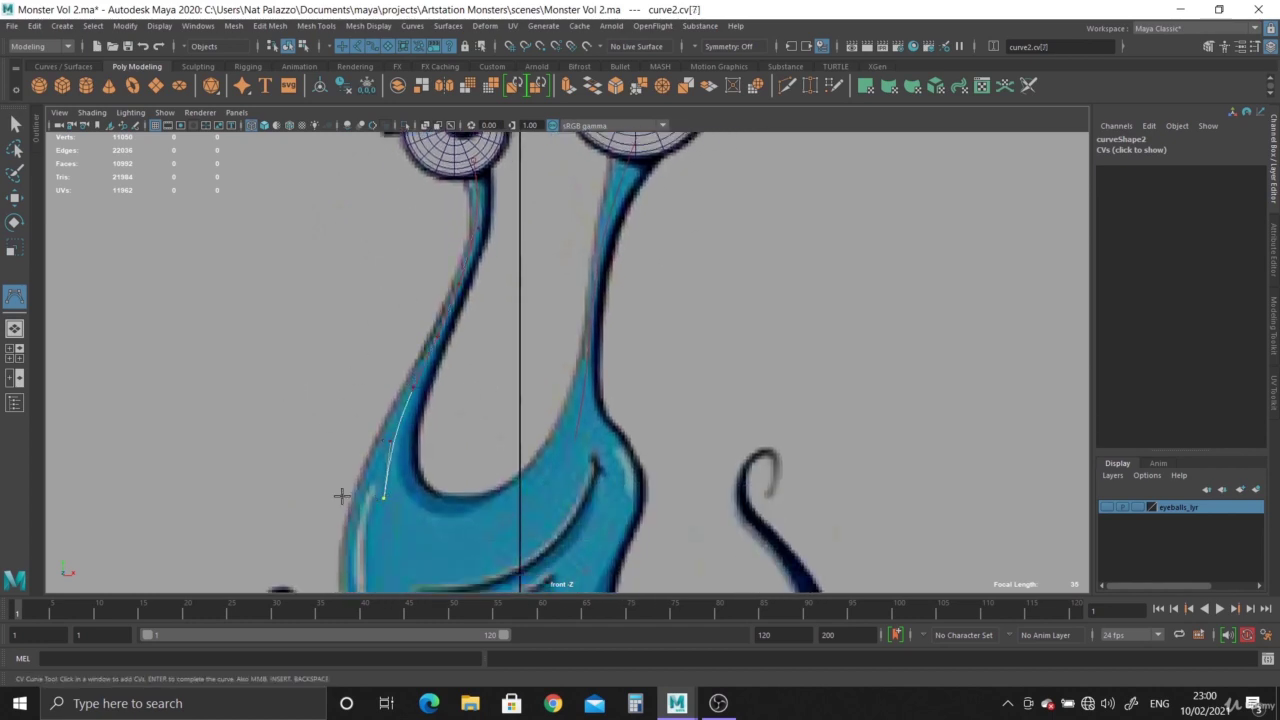
{"action": "left_click", "coordinate": [15, 122]}
Check both stalk curves beneath the eyeballs in the front and perspective views.
{"action": "scroll", "coordinate": [502, 331], "scroll_direction": "down", "scroll_amount": 3}
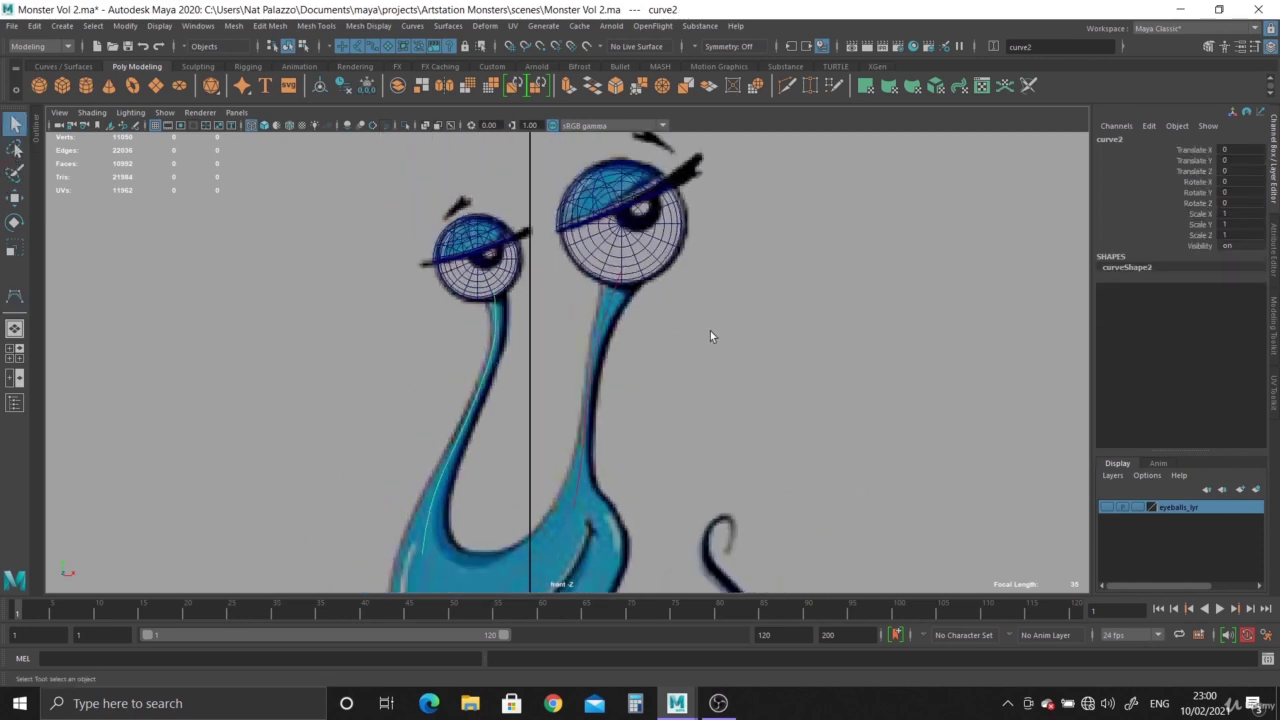
{"action": "middle_click_drag", "start_coordinate": [708, 386], "coordinate": [662, 263], "text": "alt"}
{"action": "right_click_drag", "start_coordinate": [663, 258], "coordinate": [688, 293], "text": "alt"}
{"action": "middle_click_drag", "start_coordinate": [678, 262], "coordinate": [731, 346], "text": "alt"}
{"action": "right_click_drag", "start_coordinate": [731, 346], "coordinate": [780, 414], "text": "alt"}
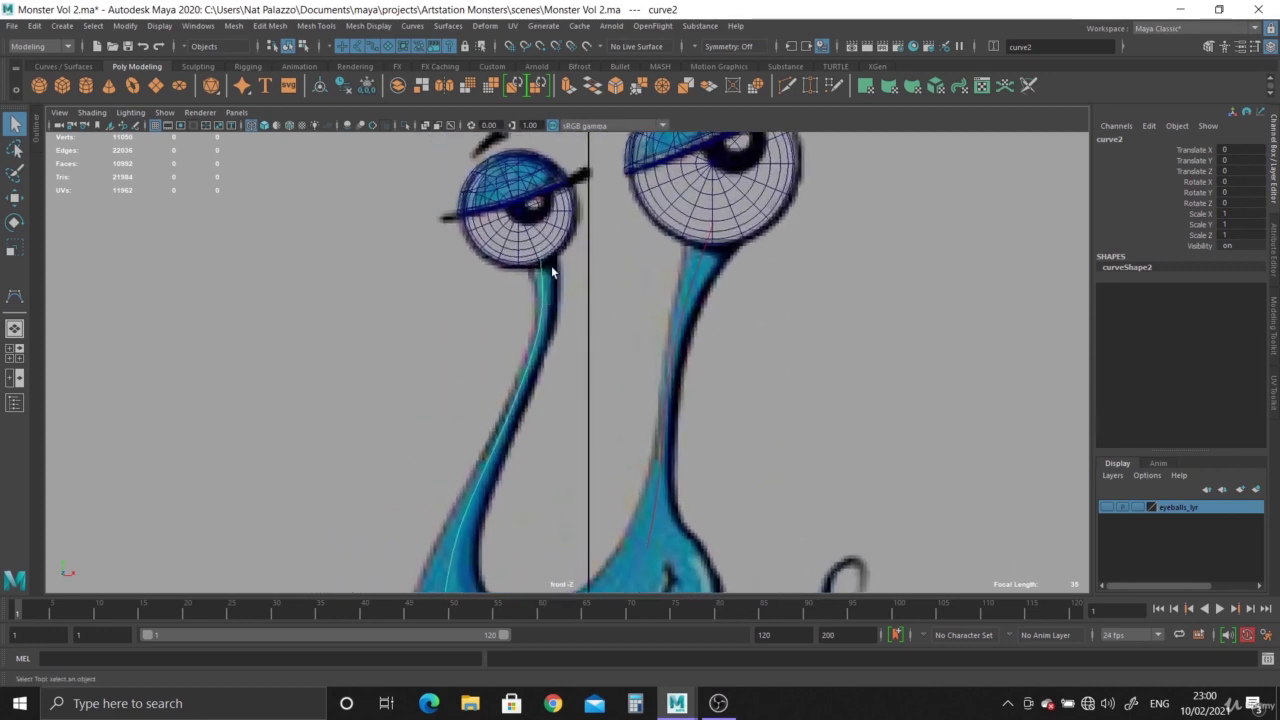
{"action": "key", "text": "space"}
{"action": "key", "text": "space"}
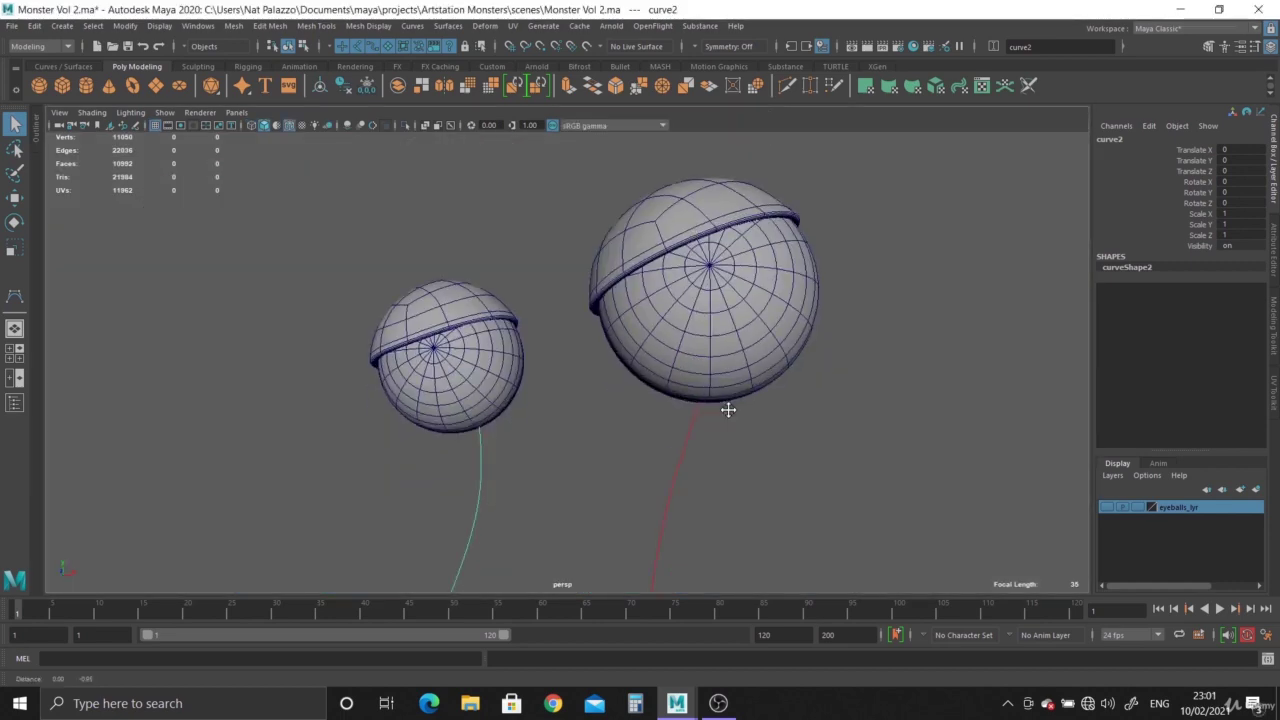
{"action": "left_click_drag", "start_coordinate": [728, 410], "coordinate": [690, 338], "text": "alt"}
{"action": "middle_click_drag", "start_coordinate": [724, 393], "coordinate": [722, 321], "text": "alt"}
{"action": "right_click_drag", "start_coordinate": [722, 321], "coordinate": [624, 283], "text": "alt"}
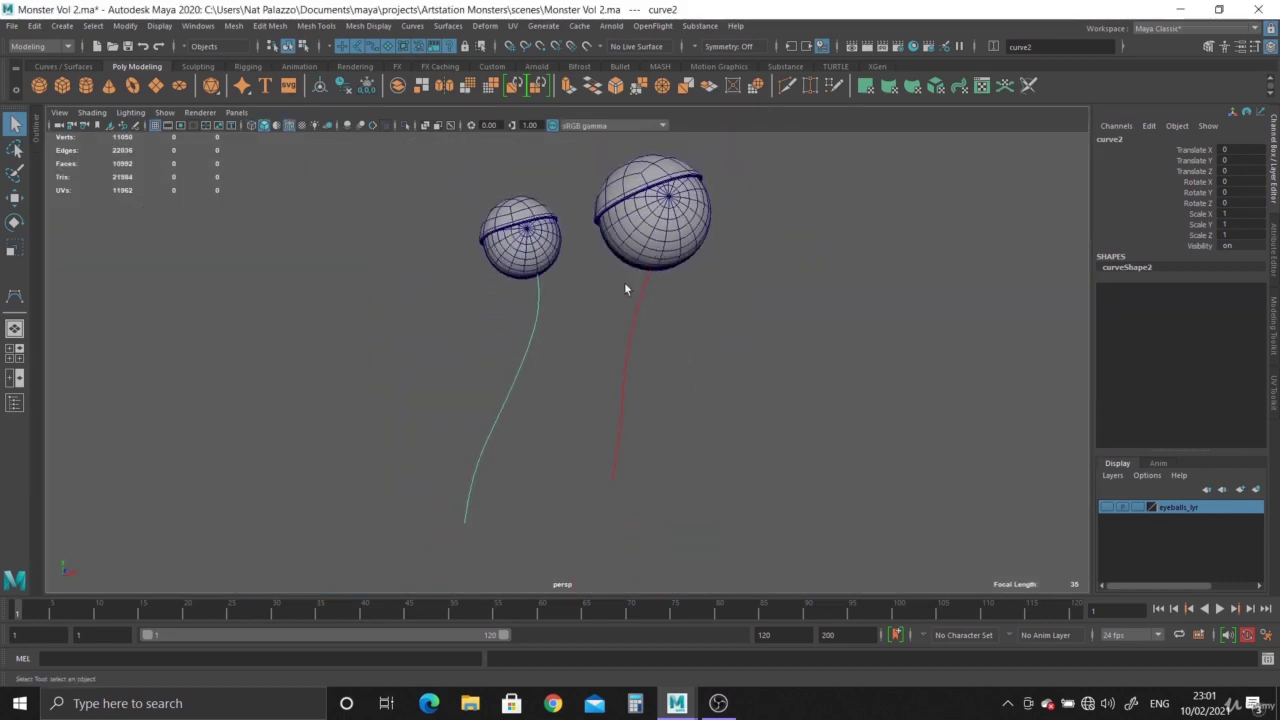
{"action": "right_click_drag", "start_coordinate": [636, 466], "coordinate": [578, 366], "text": "alt"}
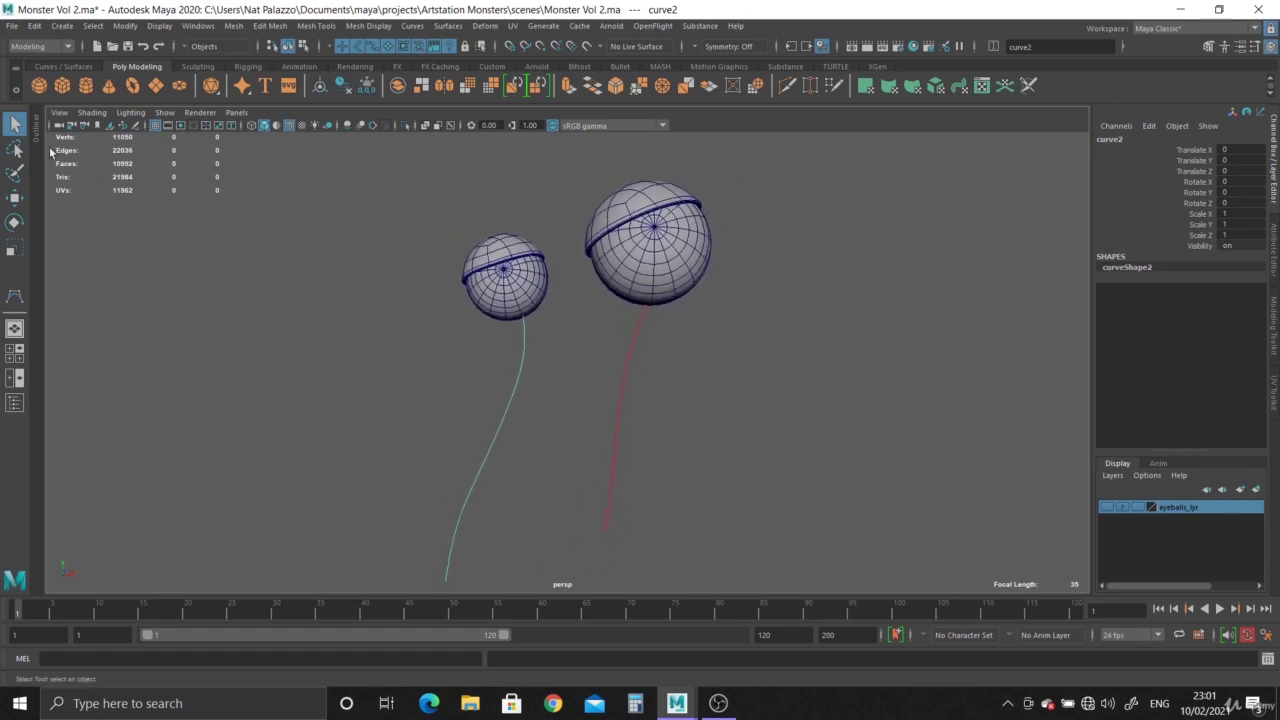
Create a polygon cylinder and move it in the front view to the larger stalk's base, about X 2.44, Y 17.26.
{"action": "left_click", "coordinate": [86, 86]}
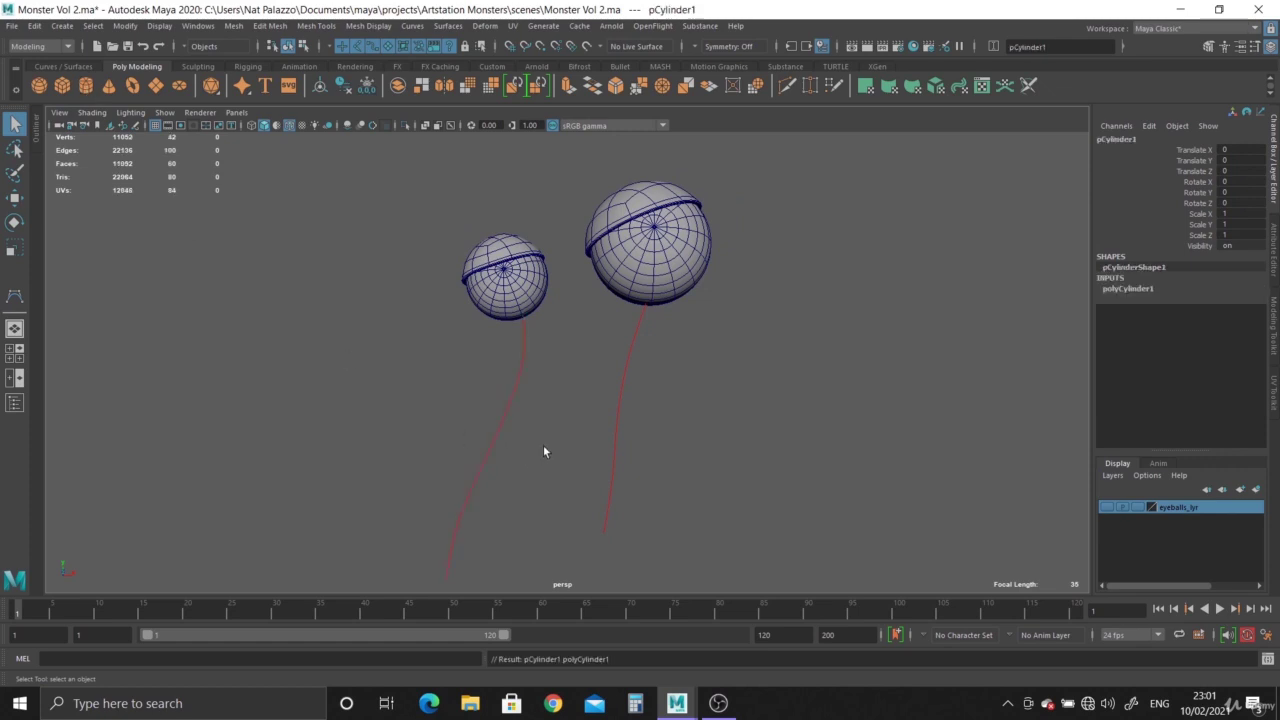
{"action": "key", "text": "space"}
{"action": "key", "text": "space"}
{"action": "right_click_drag", "start_coordinate": [232, 292], "coordinate": [98, 48], "text": "alt"}
{"action": "middle_click_drag", "start_coordinate": [596, 460], "coordinate": [585, 289], "text": "alt"}
{"action": "scroll", "coordinate": [646, 483], "scroll_direction": "up", "scroll_amount": 2}
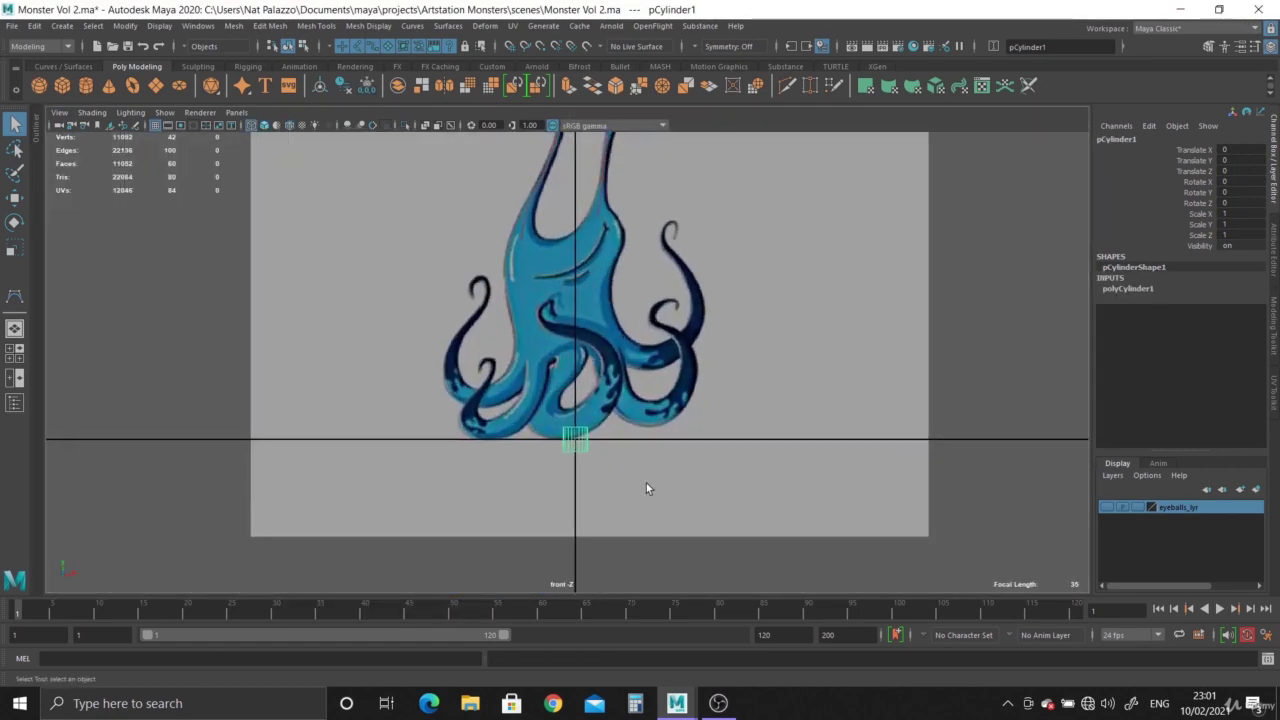
{"action": "key", "text": "w"}
{"action": "left_click_drag", "start_coordinate": [578, 437], "coordinate": [608, 223]}
{"action": "middle_click_drag", "start_coordinate": [598, 242], "coordinate": [597, 421], "text": "alt"}
{"action": "right_click_drag", "start_coordinate": [597, 421], "coordinate": [1071, 297], "text": "alt"}
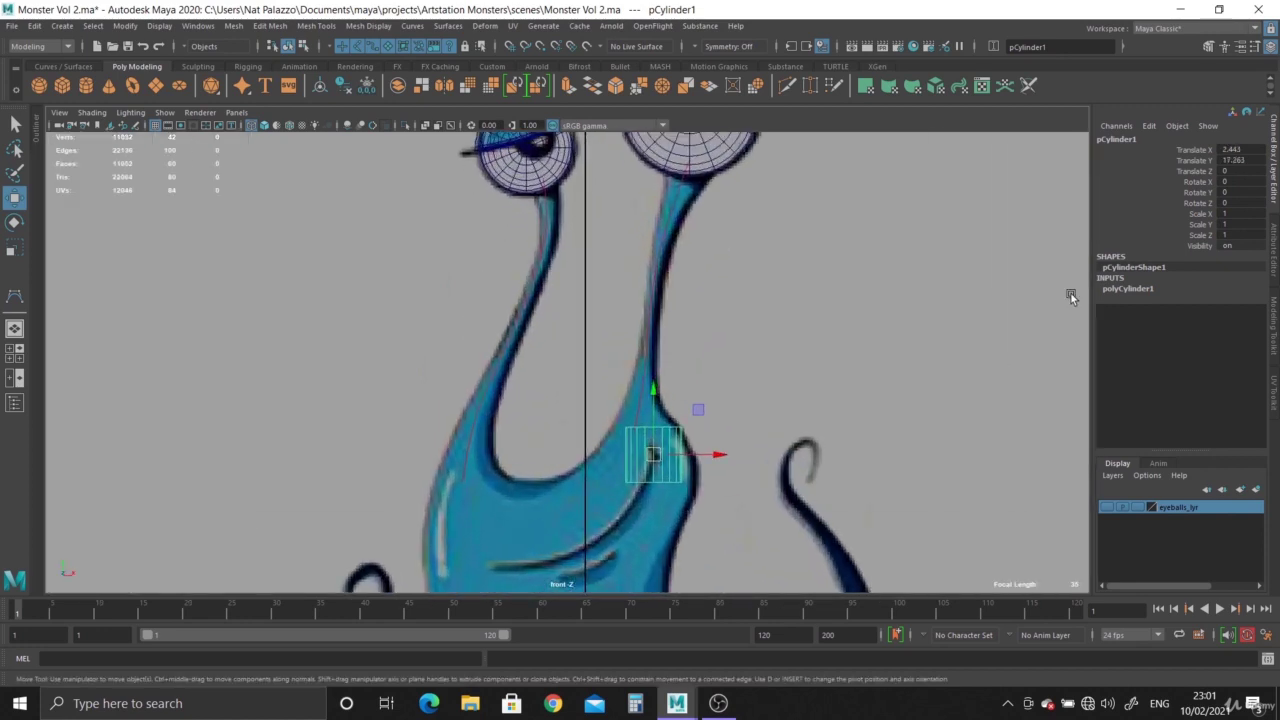
Set the cylinder's Subdivisions Axis to 12.
{"action": "left_click", "coordinate": [1125, 289]}
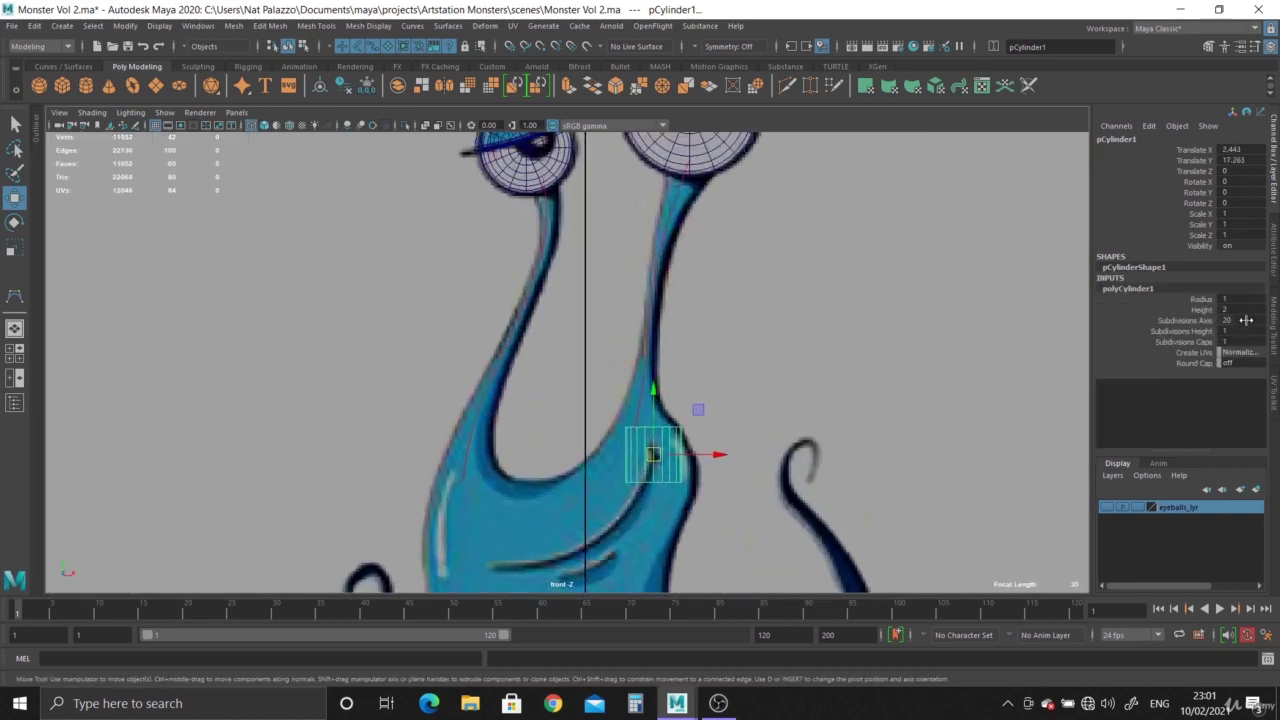
{"action": "double_click", "coordinate": [1246, 320]}
{"action": "type", "text": "12"}
{"action": "key", "text": "Return"}
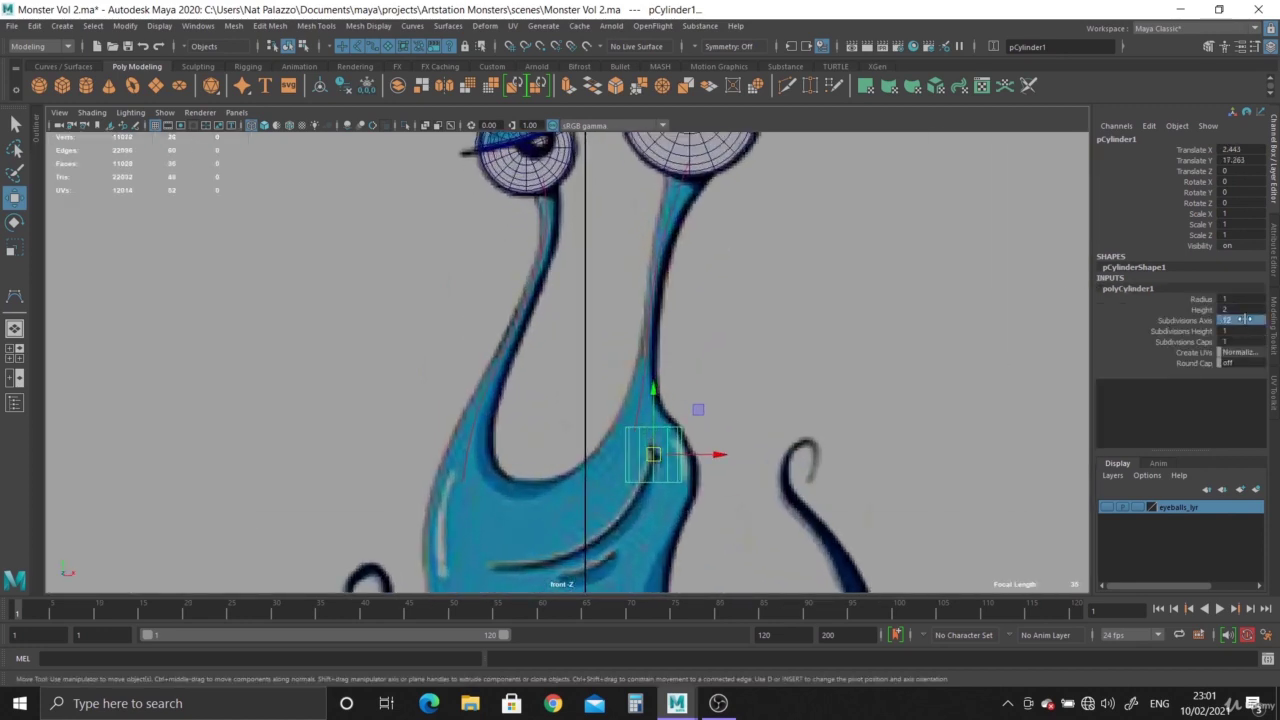
Duplicate the cylinder and move one of the two to the smaller eye's stalk.
{"action": "middle_click_drag", "start_coordinate": [618, 374], "coordinate": [613, 392], "text": "alt"}
{"action": "key", "text": "ctrl+d"}
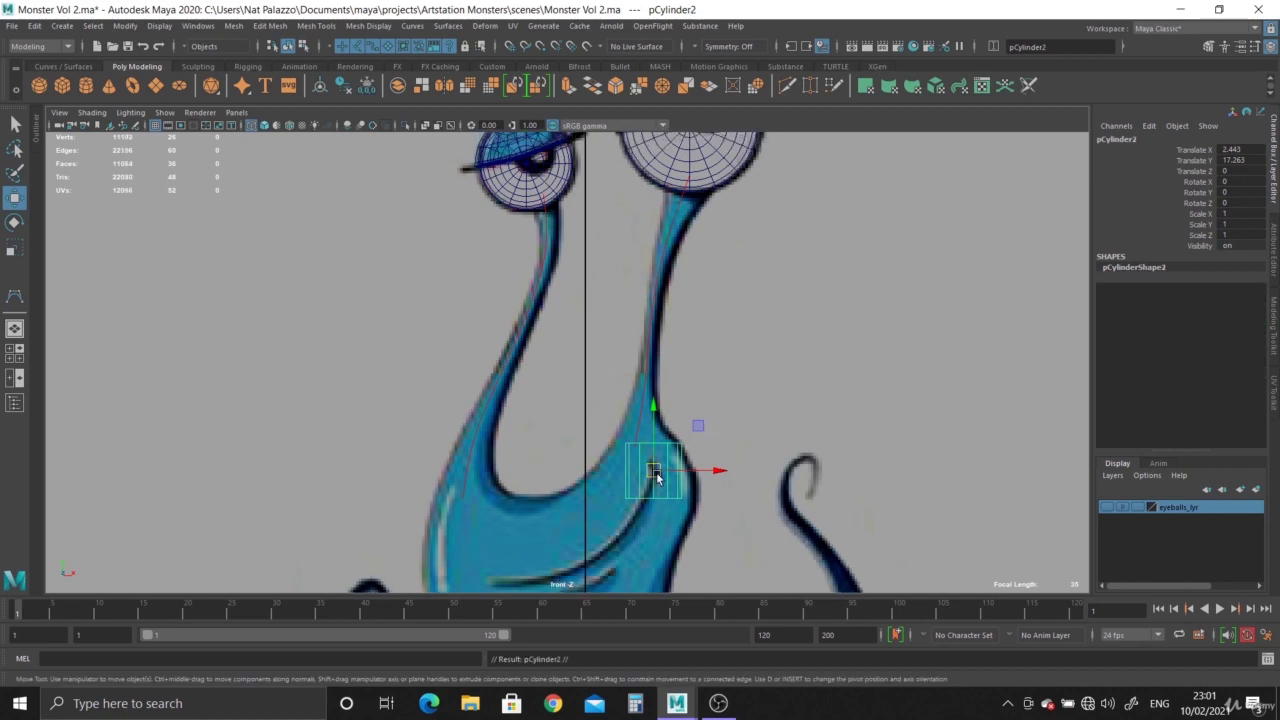
{"action": "left_click_drag", "start_coordinate": [656, 477], "coordinate": [467, 378]}
Move the larger stalk's cylinder up beneath the larger eyeball and rotate it about -20.78 degrees in Z to follow the curve.
{"action": "left_click_drag", "start_coordinate": [645, 478], "coordinate": [644, 286]}
{"action": "middle_click_drag", "start_coordinate": [657, 326], "coordinate": [662, 445], "text": "alt"}
{"action": "right_click_drag", "start_coordinate": [664, 447], "coordinate": [922, 558], "text": "alt"}
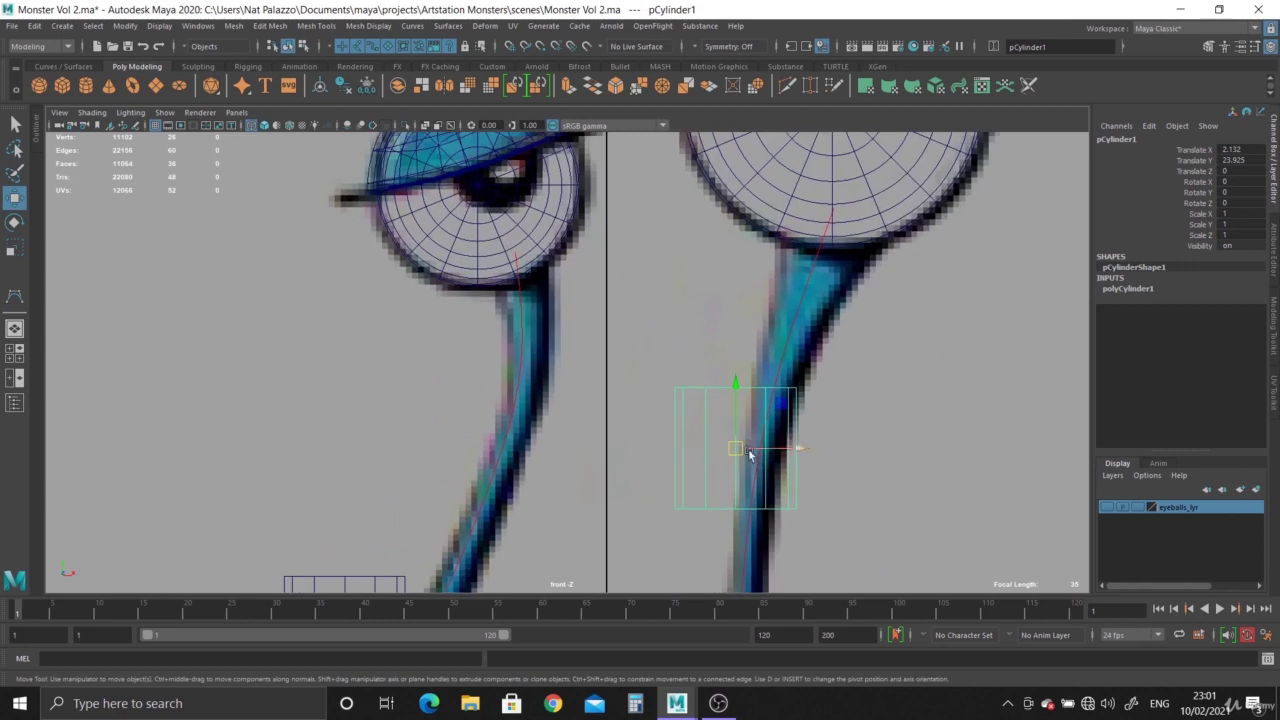
{"action": "left_click_drag", "start_coordinate": [749, 449], "coordinate": [904, 305]}
{"action": "scroll", "coordinate": [832, 347], "scroll_direction": "up", "scroll_amount": 3}
{"action": "key", "text": "e"}
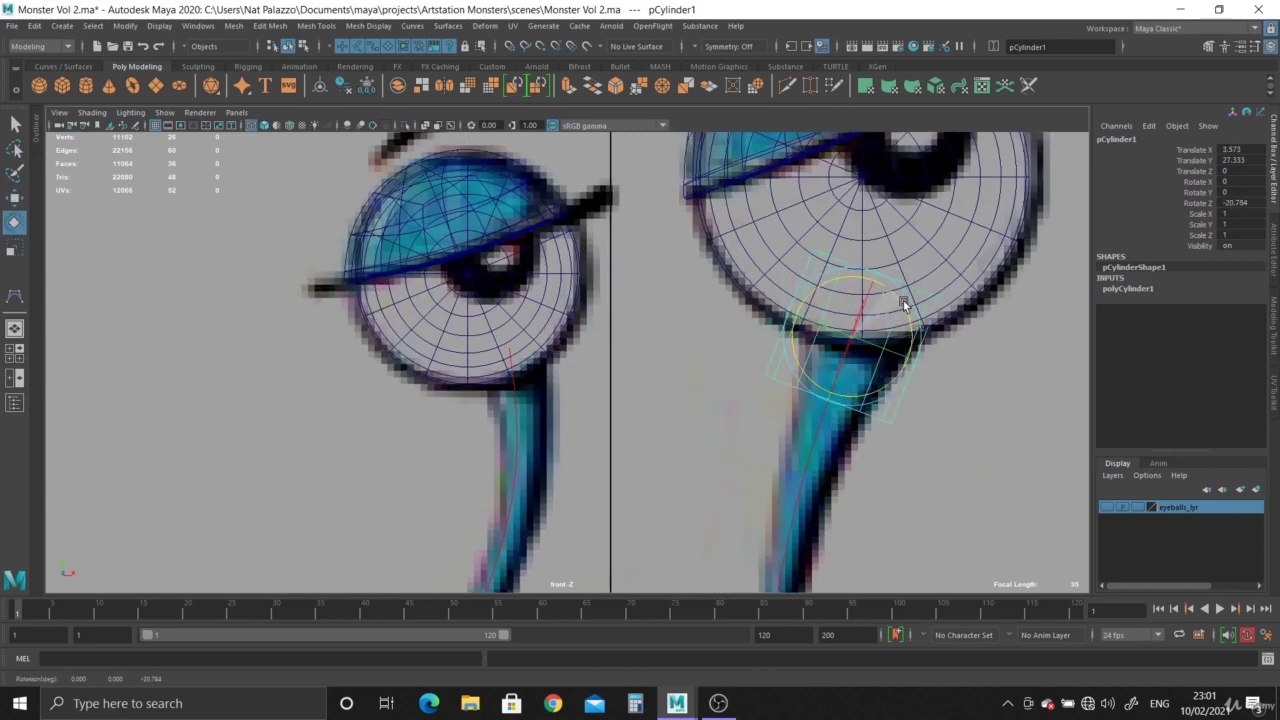
Scale the cylinder uniformly to about 0.62 and place it inside the larger eyeball at about X 3.95, Y 28.44.
{"action": "key", "text": "r"}
{"action": "left_click_drag", "start_coordinate": [849, 337], "coordinate": [883, 262]}
{"action": "key", "text": "w"}
{"action": "middle_click_drag", "start_coordinate": [871, 300], "coordinate": [716, 373], "text": "alt"}
{"action": "right_click_drag", "start_coordinate": [716, 373], "coordinate": [886, 494], "text": "alt"}
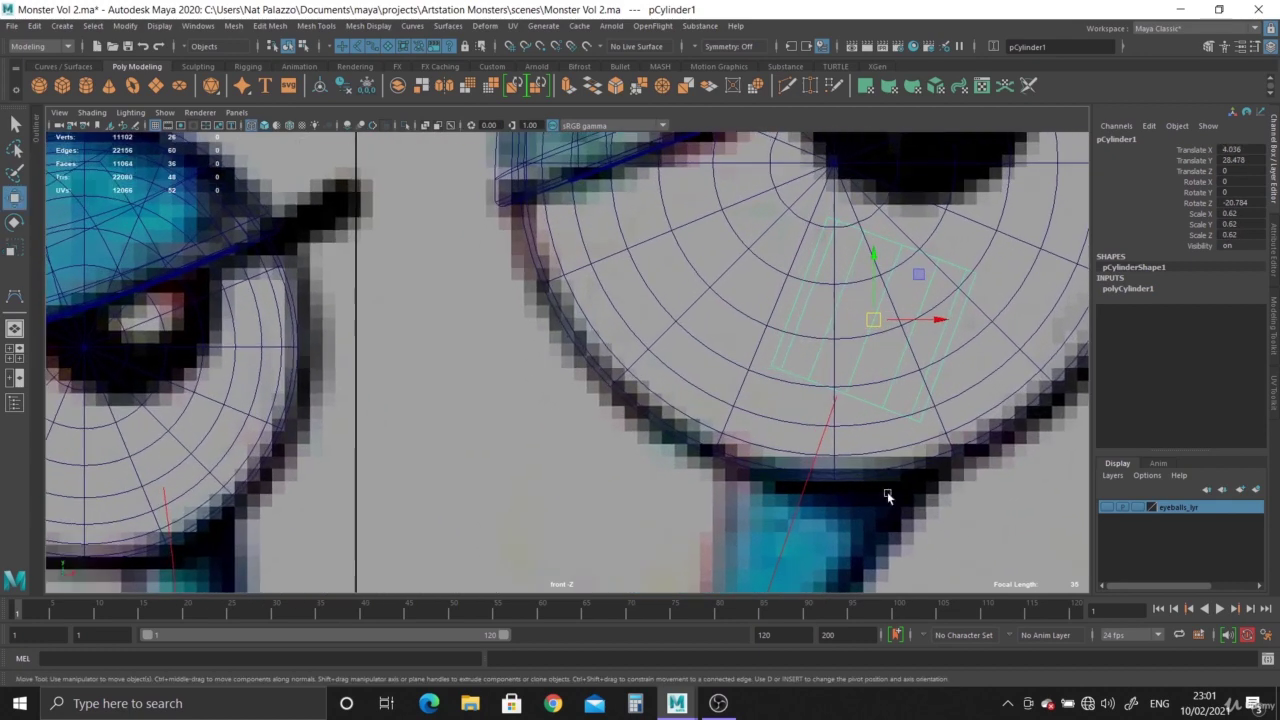
{"action": "middle_click_drag", "start_coordinate": [868, 378], "coordinate": [812, 378], "text": "alt"}
{"action": "left_click_drag", "start_coordinate": [817, 320], "coordinate": [811, 323]}
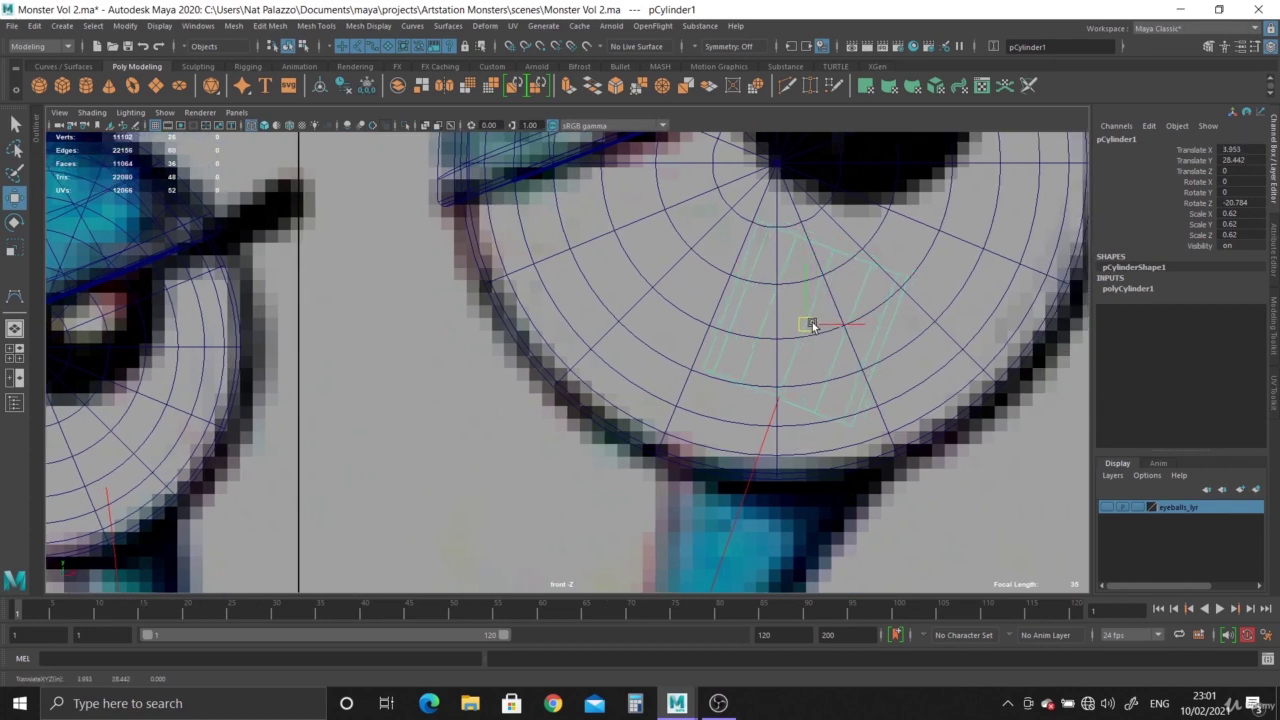
Isolate the tilted cylinder and the larger stalk's curve in the perspective view.
{"action": "key", "text": "space"}
{"action": "key", "text": "space"}
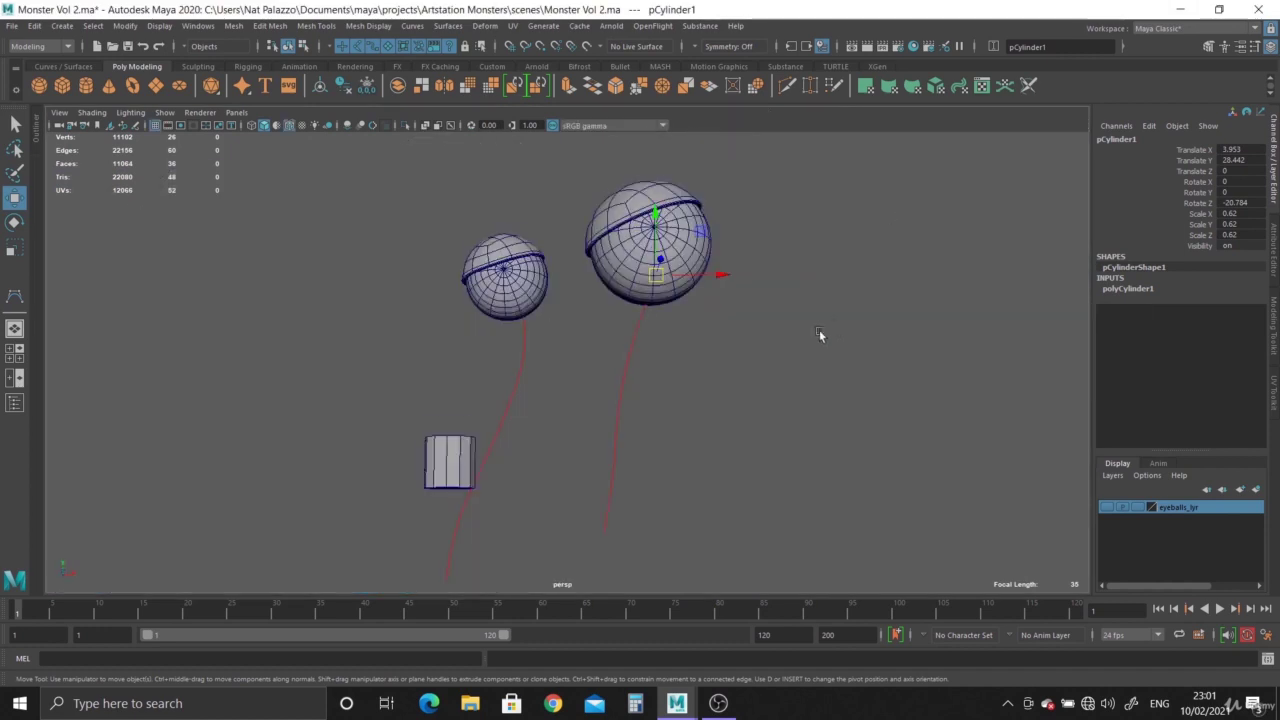
{"action": "left_click_drag", "start_coordinate": [819, 329], "coordinate": [735, 343], "text": "alt"}
{"action": "scroll", "coordinate": [690, 325], "scroll_direction": "up", "scroll_amount": 3}
{"action": "left_click_drag", "start_coordinate": [612, 297], "coordinate": [680, 322]}
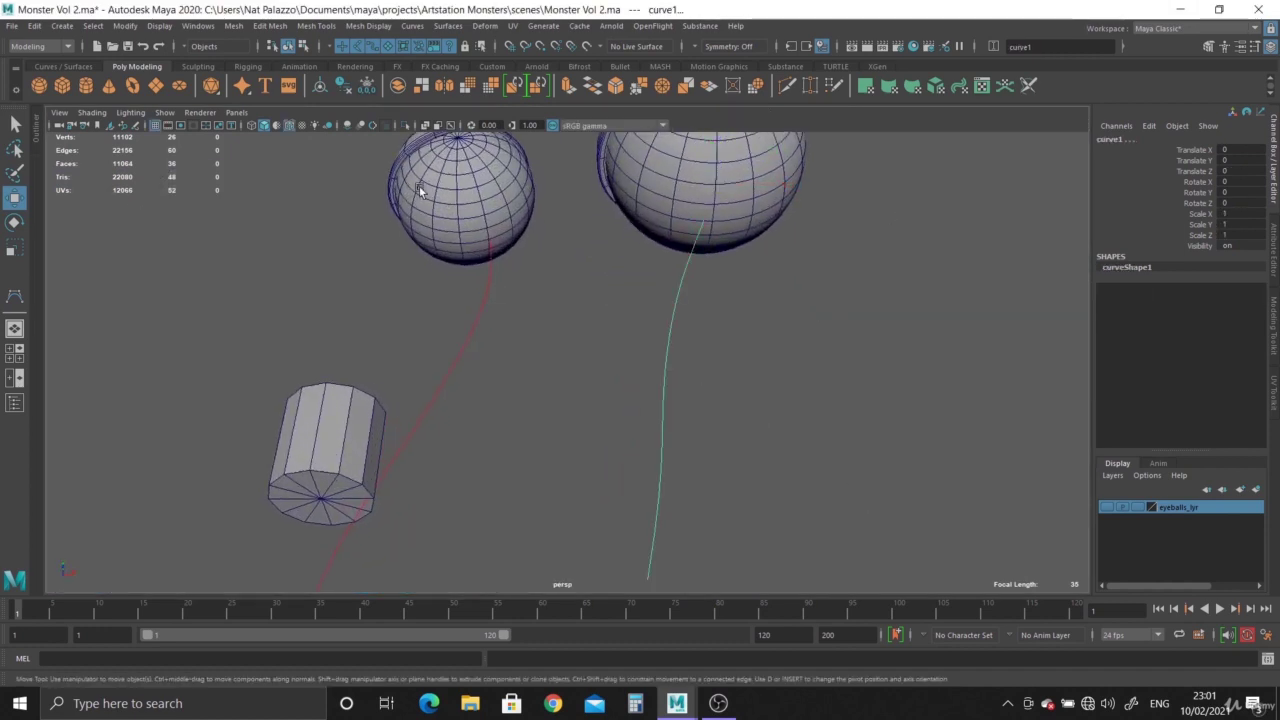
{"action": "left_click", "coordinate": [404, 126]}
Snap the cylinder's pivot to the centre vertex of its bottom cap.
{"action": "left_click_drag", "start_coordinate": [677, 266], "coordinate": [774, 401], "text": "alt"}
{"action": "right_click_drag", "start_coordinate": [774, 401], "coordinate": [925, 395], "text": "alt"}
{"action": "middle_click_drag", "start_coordinate": [925, 395], "coordinate": [664, 570], "text": "alt"}
{"action": "right_click_drag", "start_coordinate": [664, 570], "coordinate": [860, 558], "text": "alt"}
{"action": "left_click", "coordinate": [771, 504]}
{"action": "left_click_drag", "start_coordinate": [771, 504], "coordinate": [792, 480], "text": "alt"}
{"action": "middle_click_drag", "start_coordinate": [792, 480], "coordinate": [790, 355], "text": "alt"}
{"action": "right_click_drag", "start_coordinate": [790, 355], "coordinate": [984, 519], "text": "alt"}
{"action": "left_click_drag", "start_coordinate": [835, 377], "coordinate": [653, 369], "text": "alt"}
{"action": "right_click_drag", "start_coordinate": [653, 369], "coordinate": [795, 458], "text": "alt"}
{"action": "left_click_drag", "start_coordinate": [795, 458], "coordinate": [770, 432], "text": "alt"}
{"action": "middle_click_drag", "start_coordinate": [770, 432], "coordinate": [706, 405], "text": "alt"}
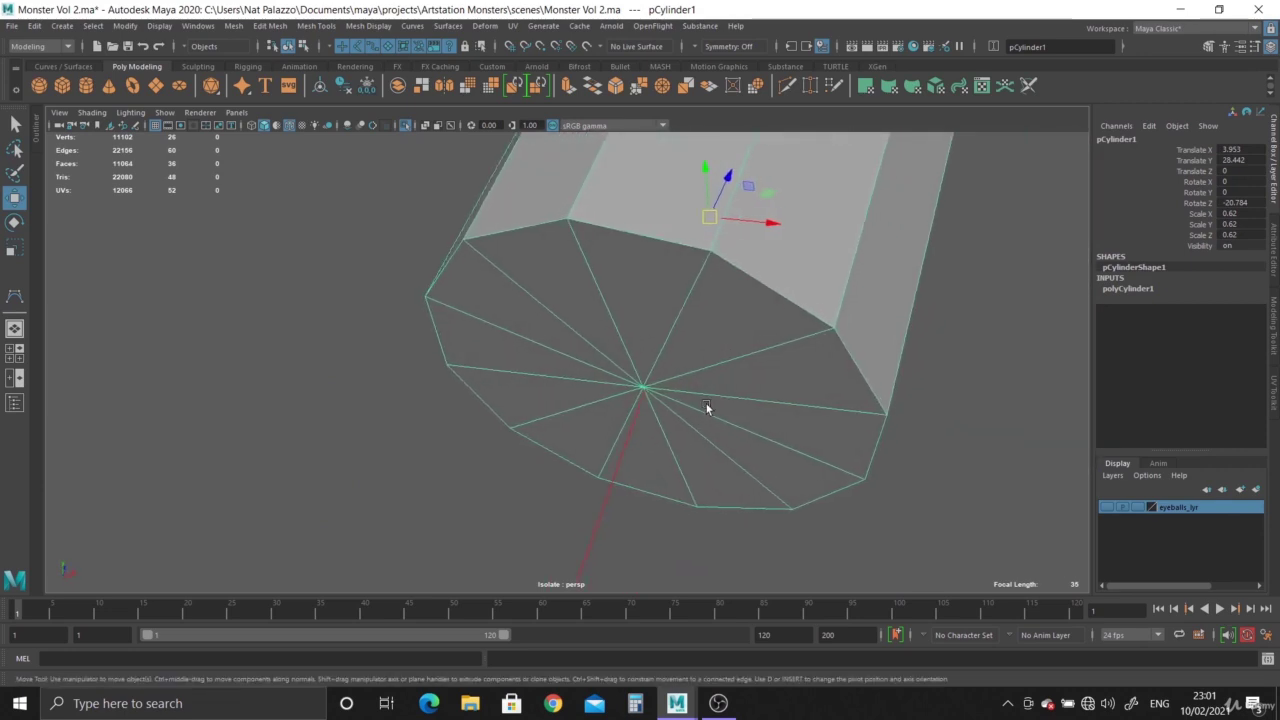
{"action": "right_click_drag", "start_coordinate": [706, 403], "coordinate": [713, 408], "text": "alt"}
{"action": "key", "text": "d"}
{"action": "key", "text": "v"}
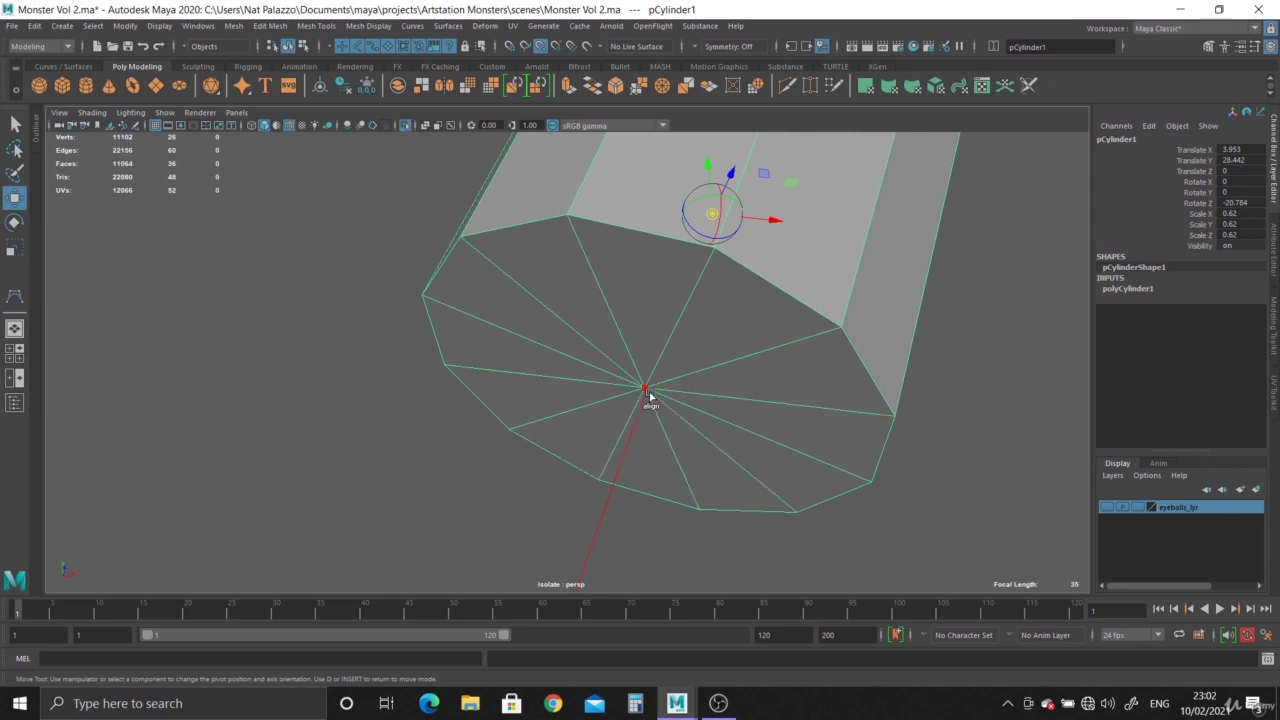
{"action": "left_click", "coordinate": [645, 388]}
{"action": "key", "text": "d"}
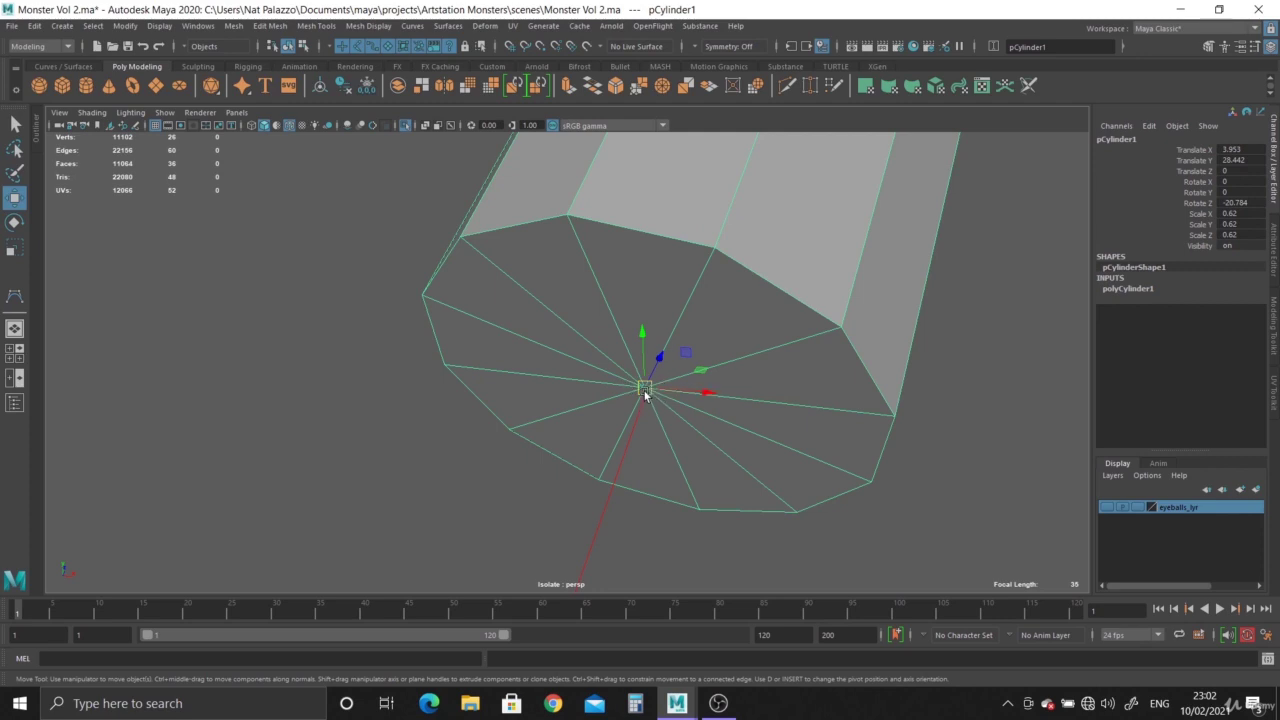
Move the cylinder freely away from the top end of the stalk curve.
{"action": "left_click_drag", "start_coordinate": [646, 390], "coordinate": [791, 232]}
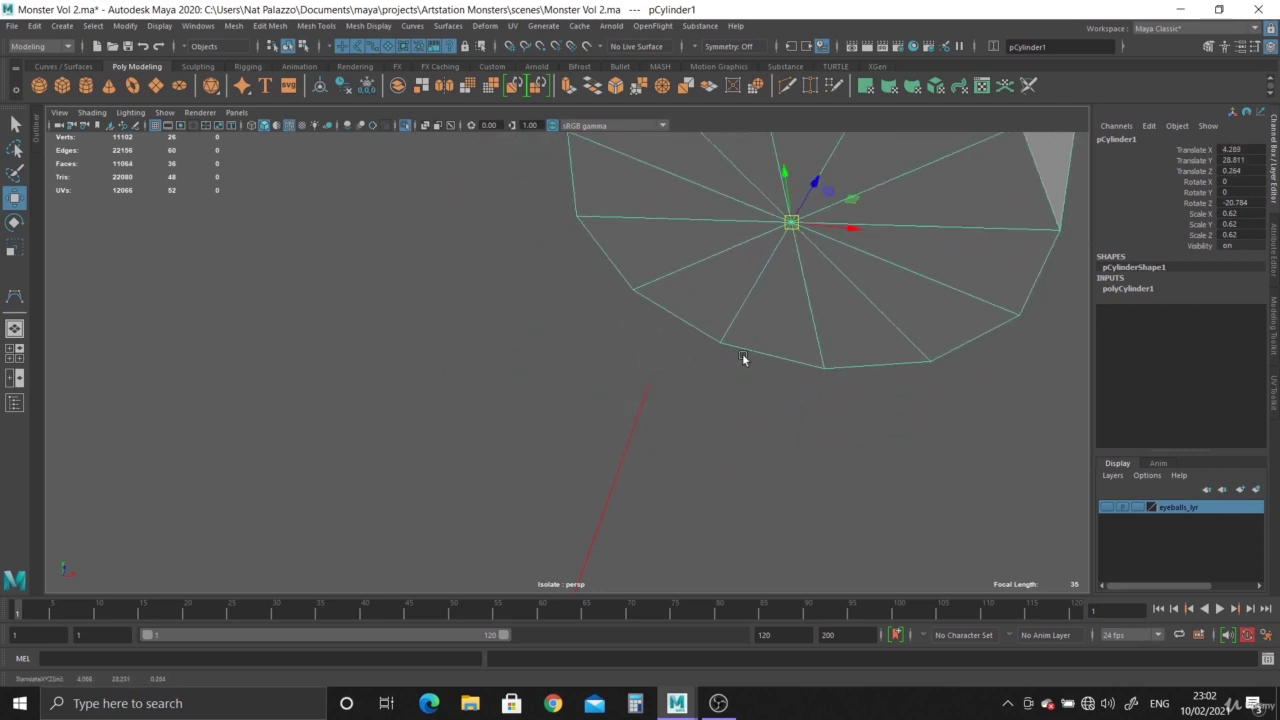
{"action": "middle_click_drag", "start_coordinate": [652, 385], "coordinate": [652, 388]}
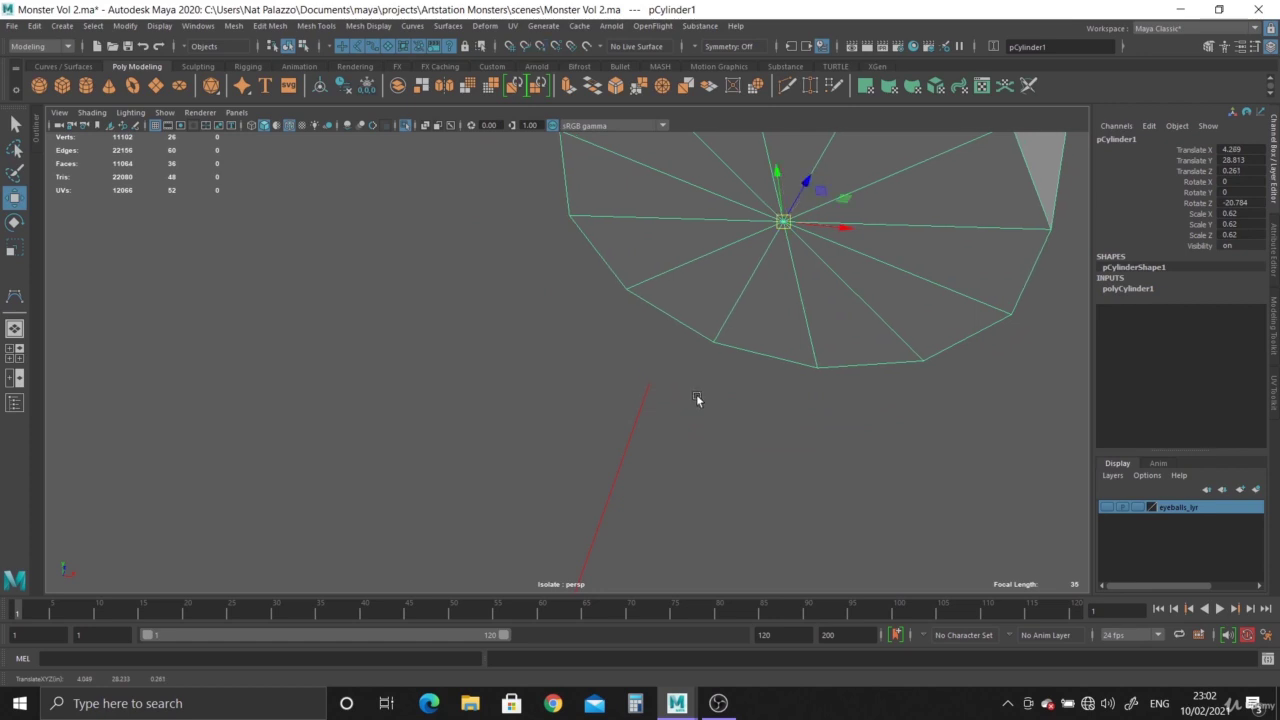
{"action": "right_click_drag", "start_coordinate": [651, 386], "coordinate": [588, 380]}
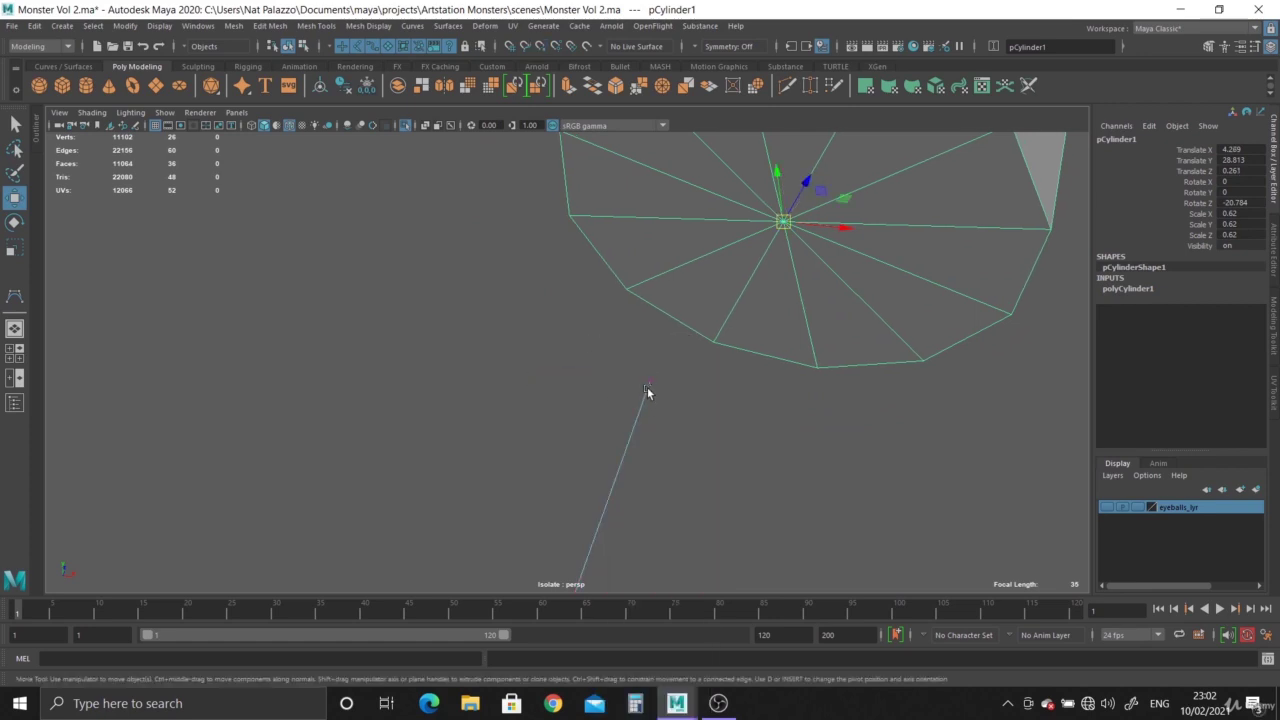
{"action": "left_click", "coordinate": [649, 385]}
{"action": "right_click_drag", "start_coordinate": [757, 229], "coordinate": [826, 209]}
Snap the cylinder along the stalk curve so its bottom centre sits on the curve's top end.
{"action": "key", "text": "c"}
{"action": "key", "text": "c"}
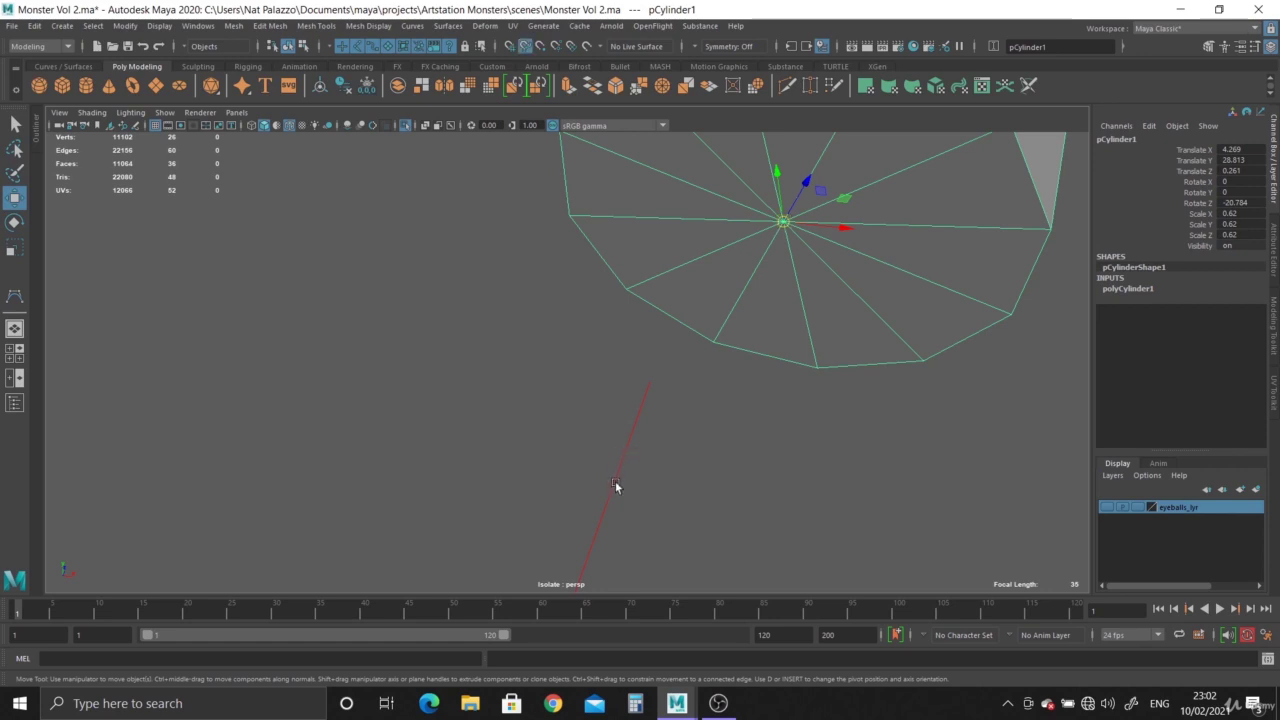
{"action": "middle_click_drag", "start_coordinate": [615, 481], "coordinate": [662, 418]}
{"action": "right_click_drag", "start_coordinate": [752, 512], "coordinate": [626, 415], "text": "alt"}
{"action": "scroll", "coordinate": [626, 415], "scroll_direction": "down", "scroll_amount": 2}
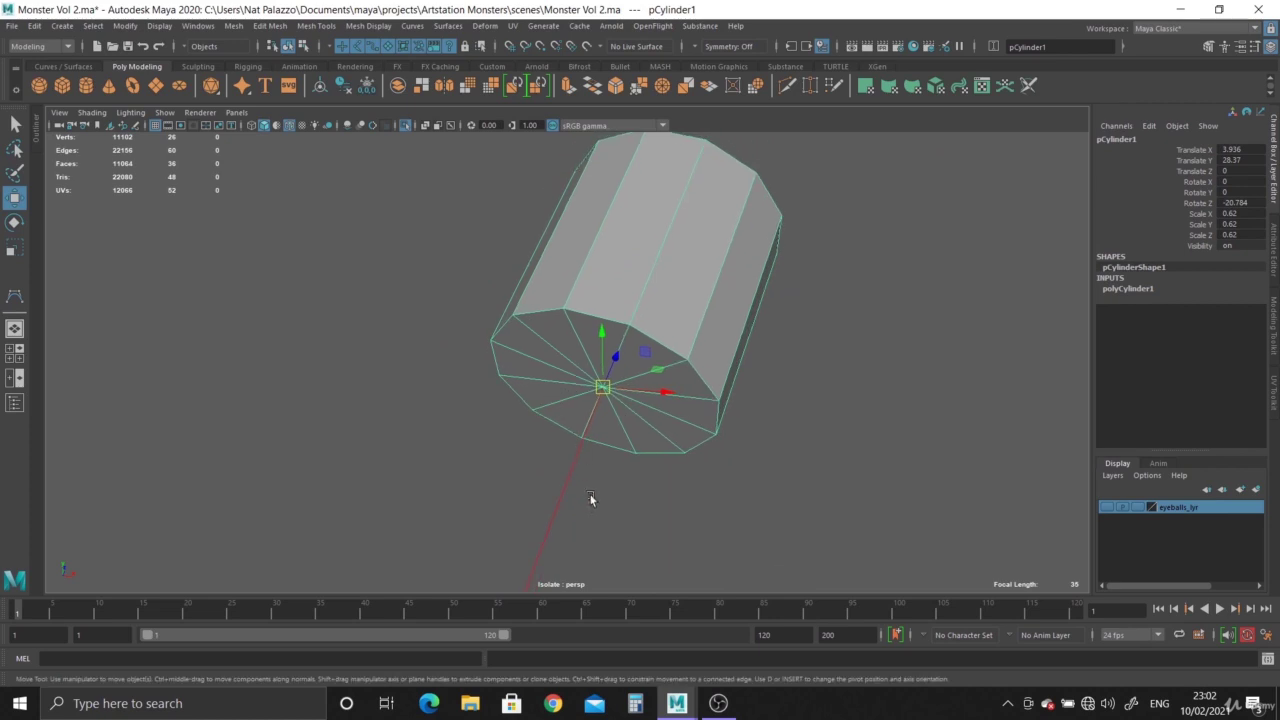
{"action": "middle_click_drag", "start_coordinate": [561, 511], "coordinate": [606, 387]}
{"action": "mouse_move", "coordinate": [606, 388]}
{"action": "left_mouse_down"}
{"action": "mouse_move", "coordinate": [532, 543]}
{"action": "mouse_move", "coordinate": [604, 374]}
{"action": "left_mouse_up"}
{"action": "left_click", "coordinate": [849, 451]}
Examine from several angles how the centre of the cylinder's bottom cap lines up with the curve's end.
{"action": "left_click_drag", "start_coordinate": [644, 432], "coordinate": [764, 454], "text": "alt"}
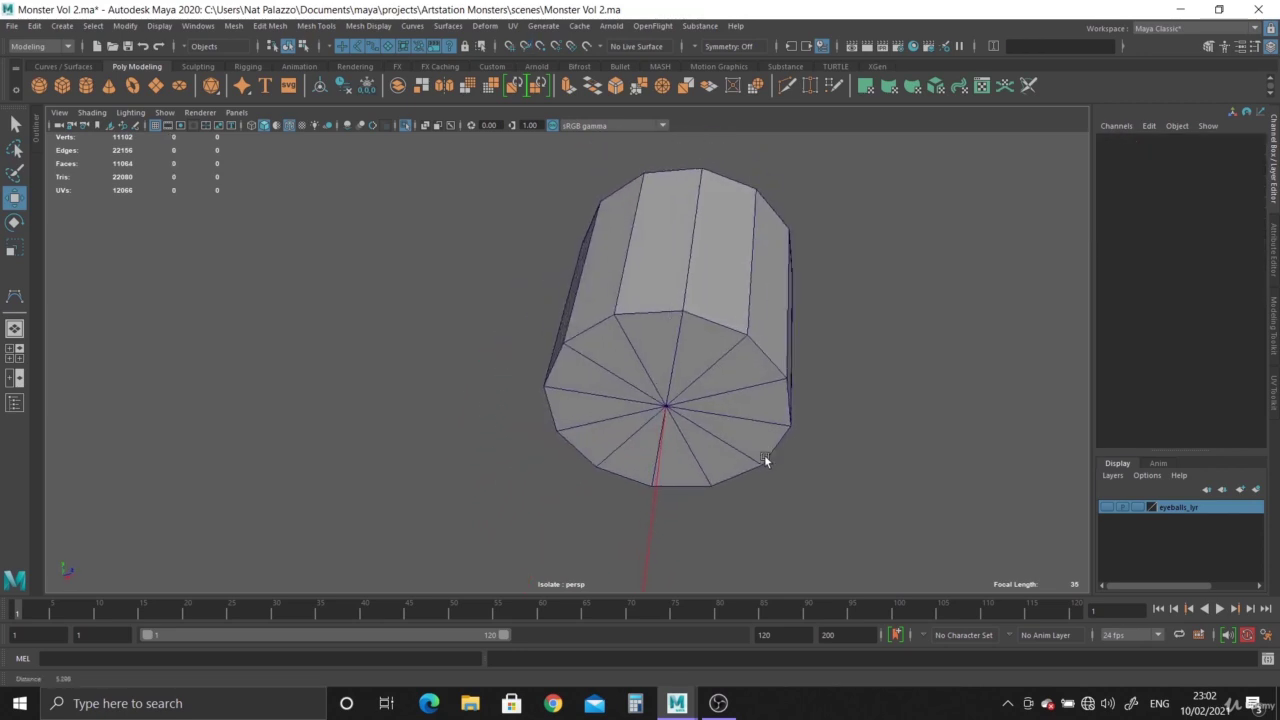
{"action": "right_click_drag", "start_coordinate": [764, 454], "coordinate": [786, 518], "text": "alt"}
{"action": "middle_click_drag", "start_coordinate": [786, 518], "coordinate": [720, 397], "text": "alt"}
{"action": "scroll", "coordinate": [744, 384], "scroll_direction": "up", "scroll_amount": 3}
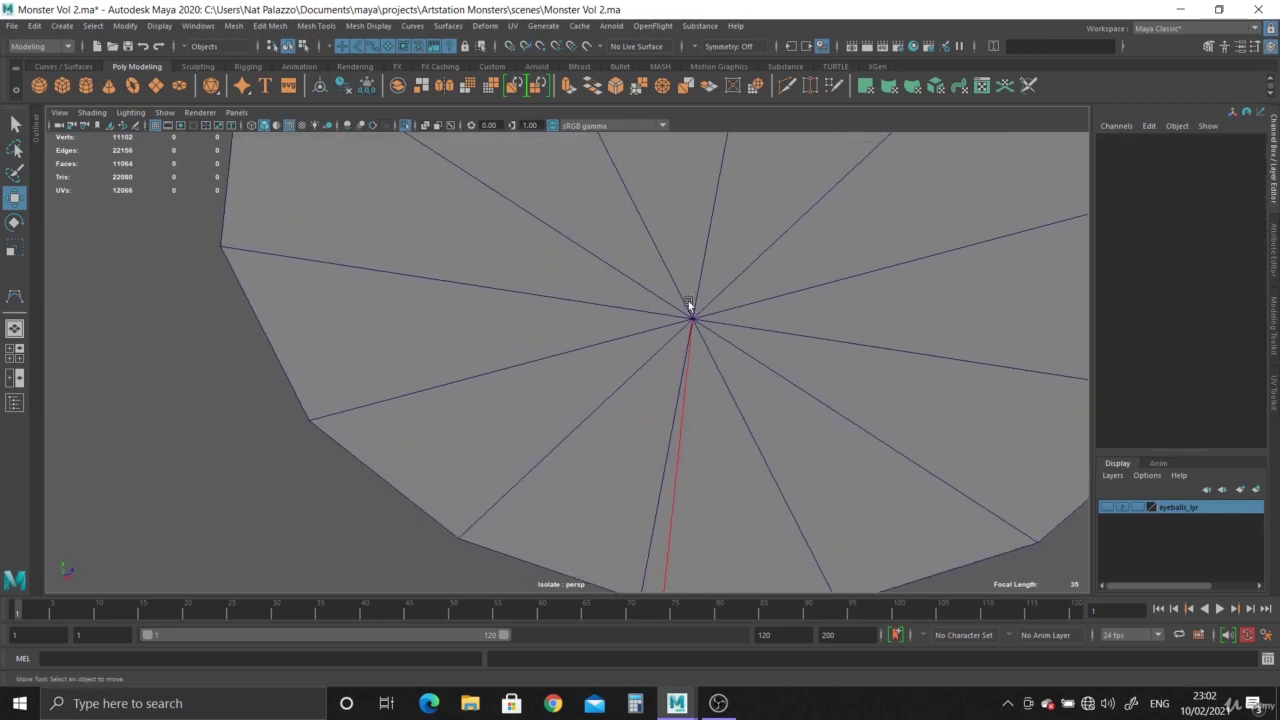
{"action": "right_click_drag", "start_coordinate": [787, 440], "coordinate": [574, 386], "text": "alt"}
{"action": "left_click_drag", "start_coordinate": [574, 386], "coordinate": [520, 405], "text": "alt"}
{"action": "right_click_drag", "start_coordinate": [520, 405], "coordinate": [335, 262], "text": "alt"}
{"action": "left_click_drag", "start_coordinate": [335, 262], "coordinate": [468, 398], "text": "alt"}
{"action": "right_click_drag", "start_coordinate": [468, 398], "coordinate": [552, 416], "text": "alt"}
{"action": "left_click_drag", "start_coordinate": [552, 416], "coordinate": [556, 440], "text": "alt"}
Extrude the cylinder's bottom cap faces along the larger stalk's curve.
{"action": "left_click", "coordinate": [629, 306]}
{"action": "right_click_drag", "start_coordinate": [627, 290], "coordinate": [627, 323]}
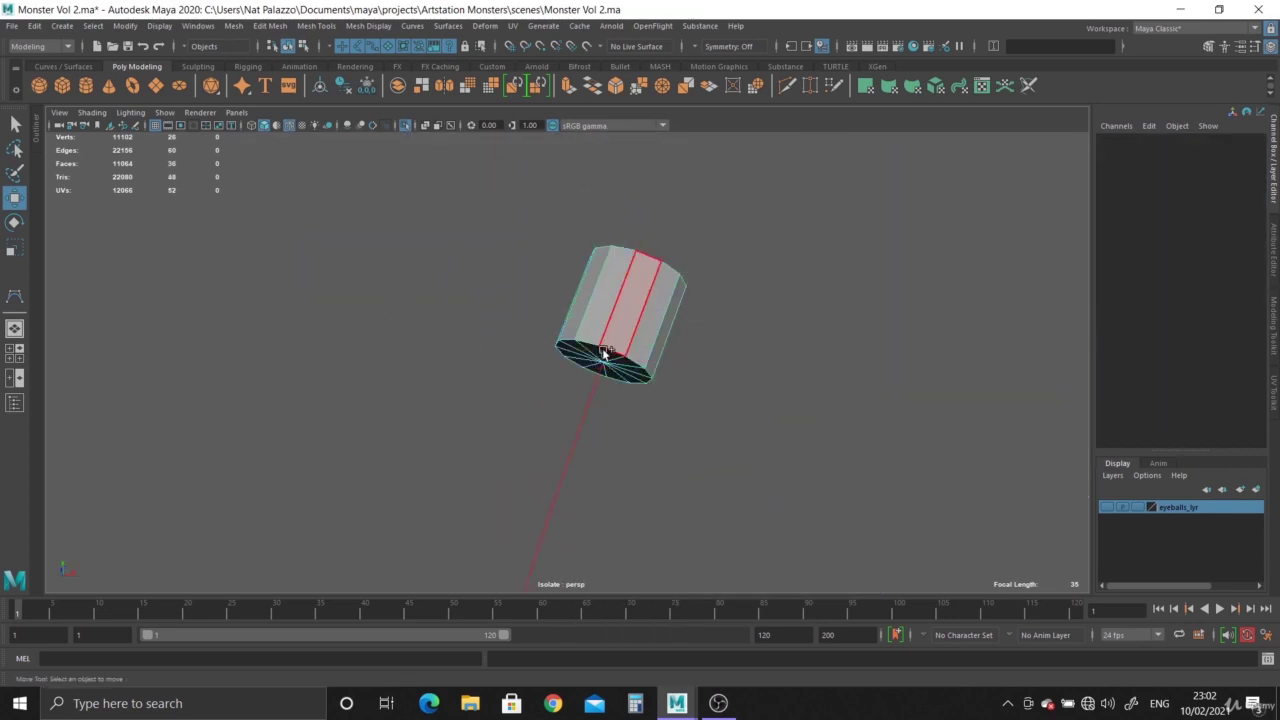
{"action": "left_click_drag", "start_coordinate": [514, 334], "coordinate": [768, 521]}
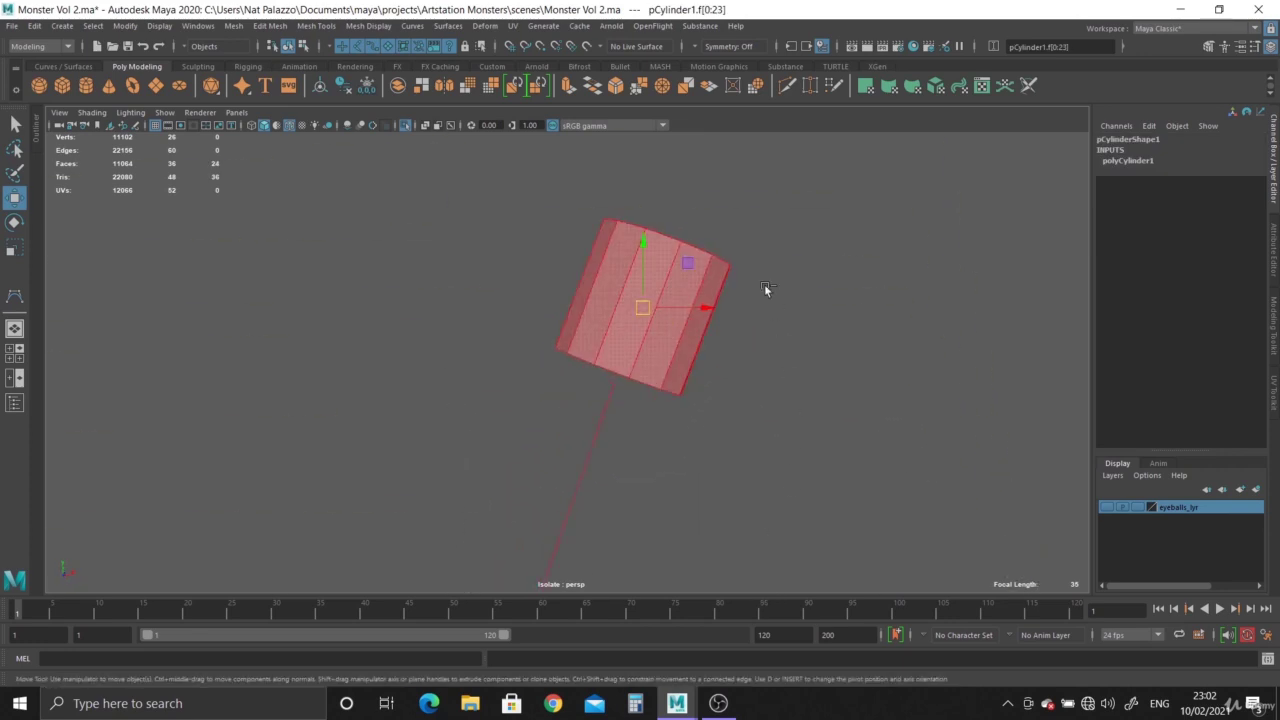
{"action": "left_click_drag", "start_coordinate": [589, 175], "coordinate": [760, 272]}
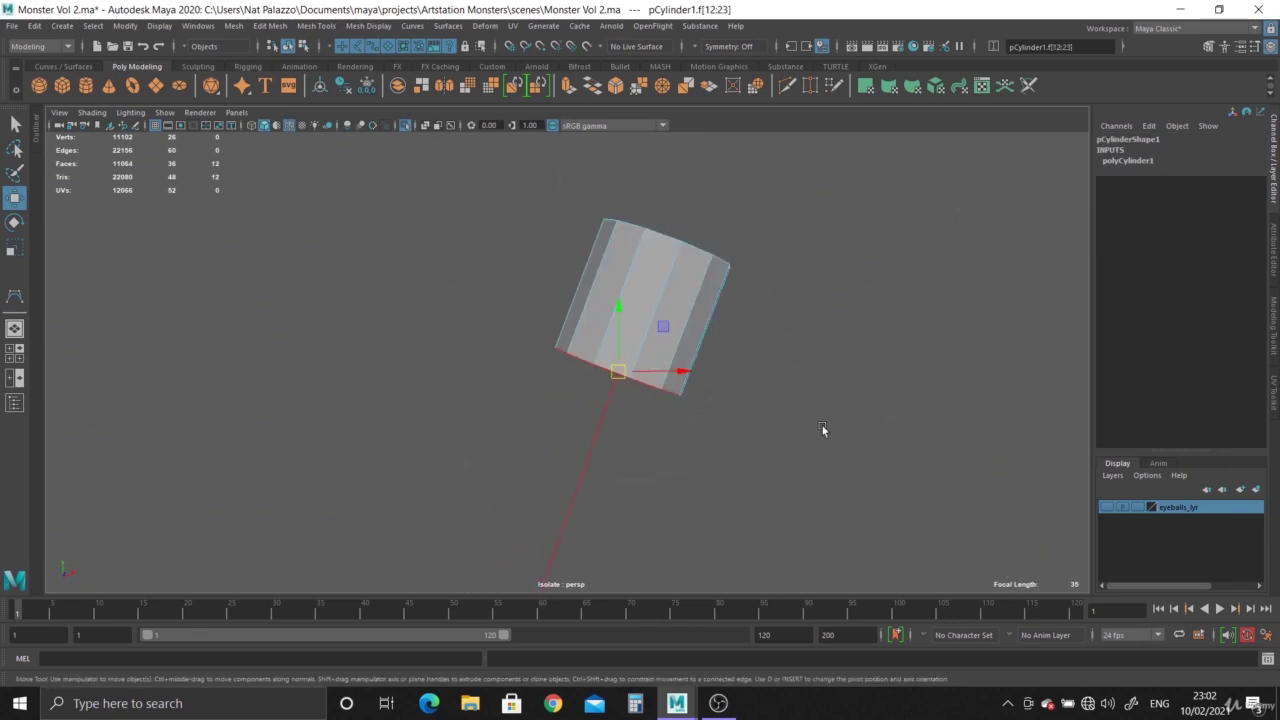
{"action": "left_click_drag", "start_coordinate": [823, 429], "coordinate": [618, 358], "text": "alt"}
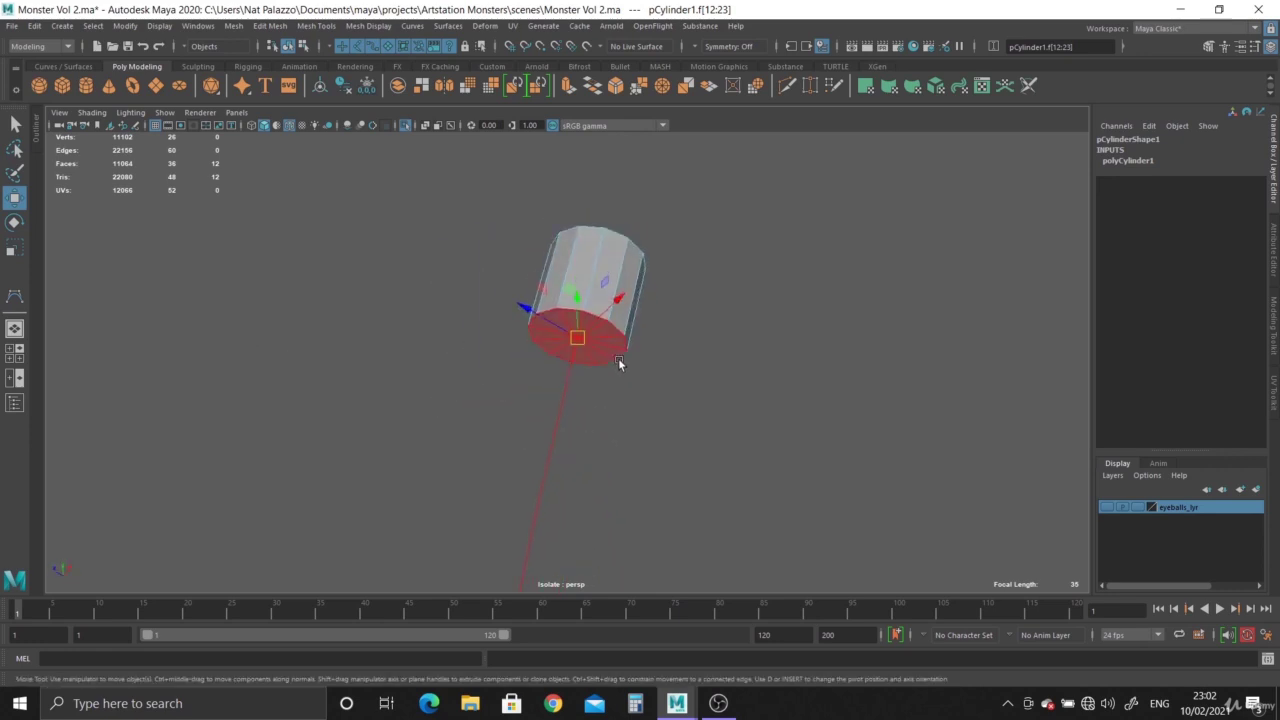
{"action": "right_click_drag", "start_coordinate": [618, 358], "coordinate": [728, 272], "text": "alt"}
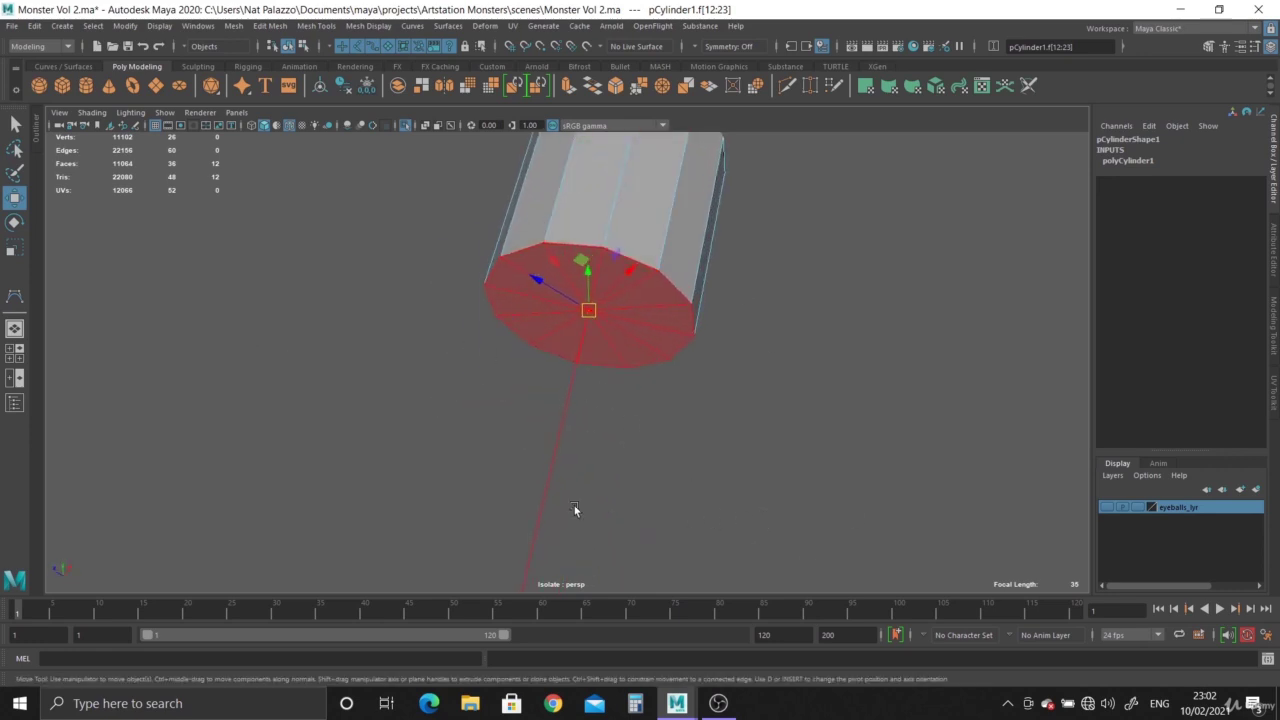
{"action": "left_click_drag", "start_coordinate": [500, 456], "coordinate": [700, 550], "text": "shift"}
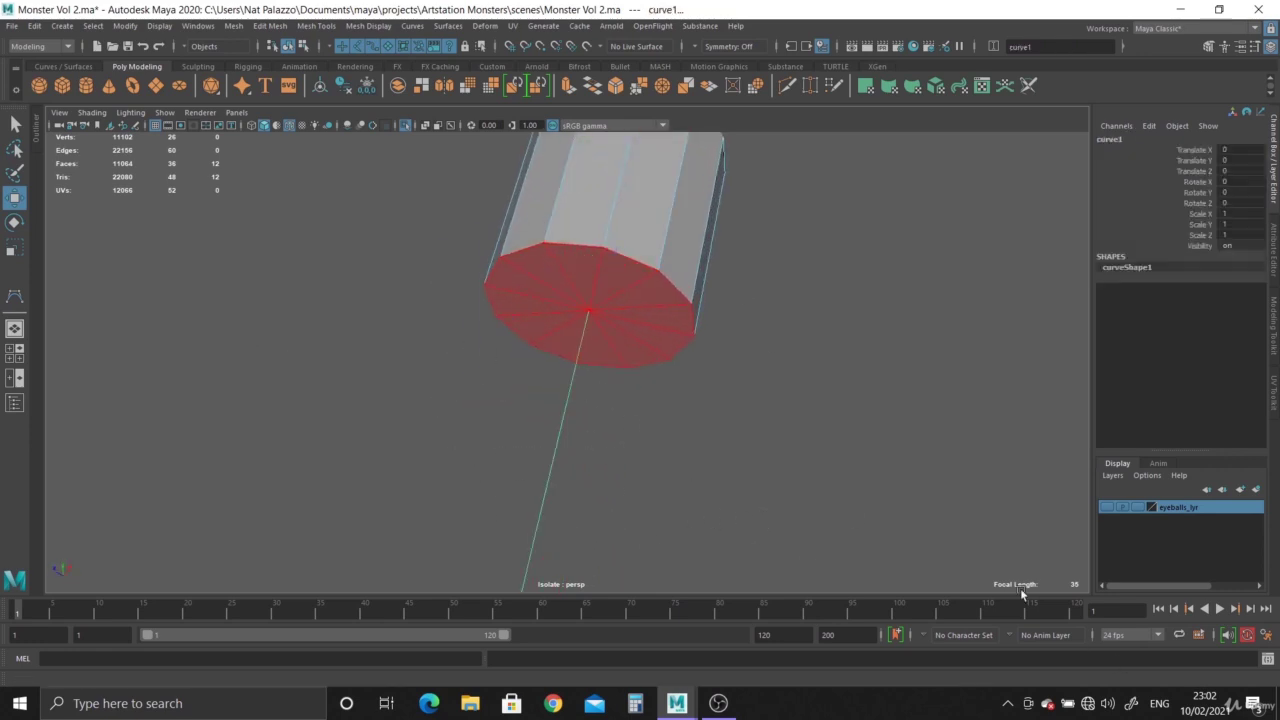
{"action": "scroll", "coordinate": [628, 329], "scroll_direction": "down", "scroll_amount": 3}
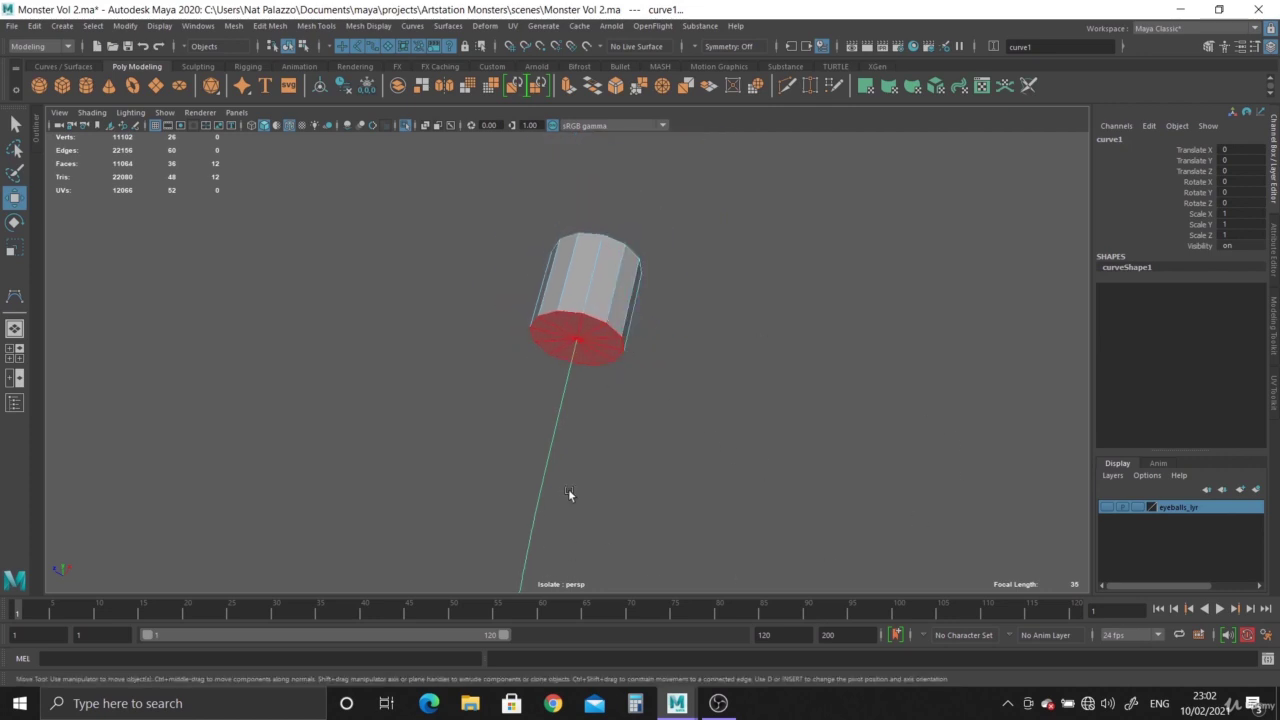
{"action": "left_click", "coordinate": [567, 86]}
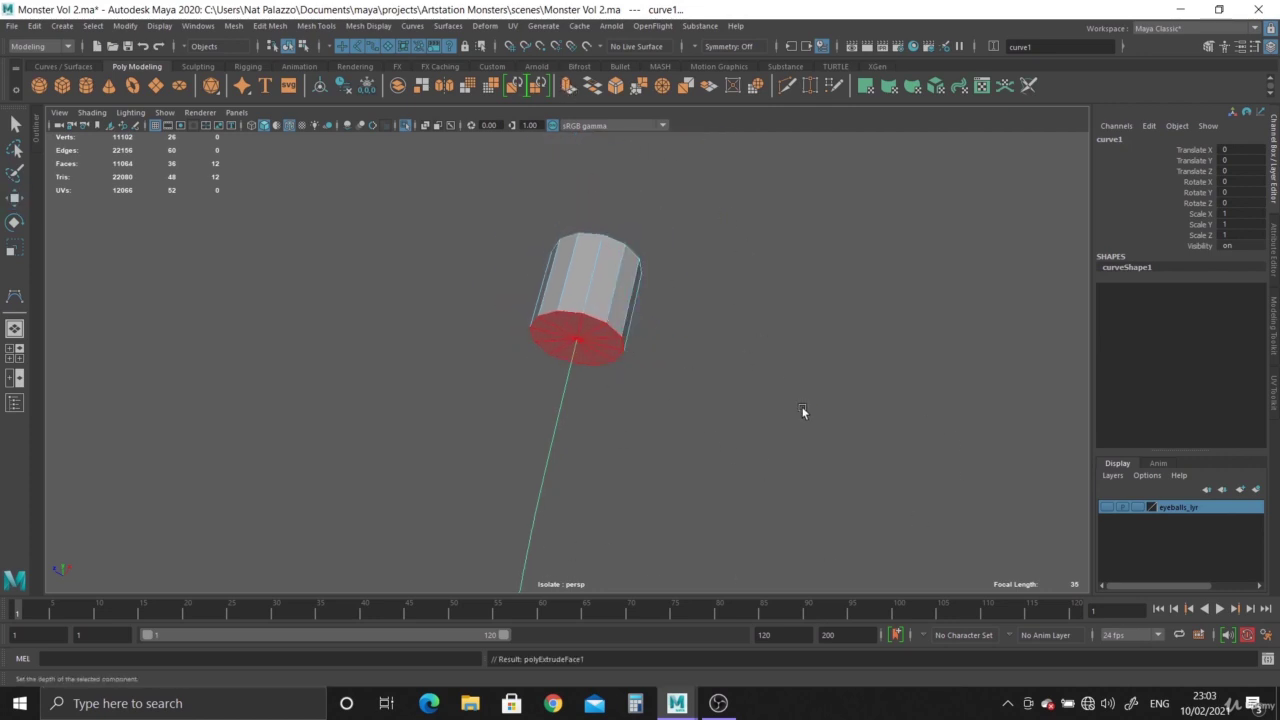
Compare the extruded stalk with the reference image and its curve in the front view.
{"action": "scroll", "coordinate": [686, 423], "scroll_direction": "down", "scroll_amount": 4}
{"action": "key", "text": "space"}
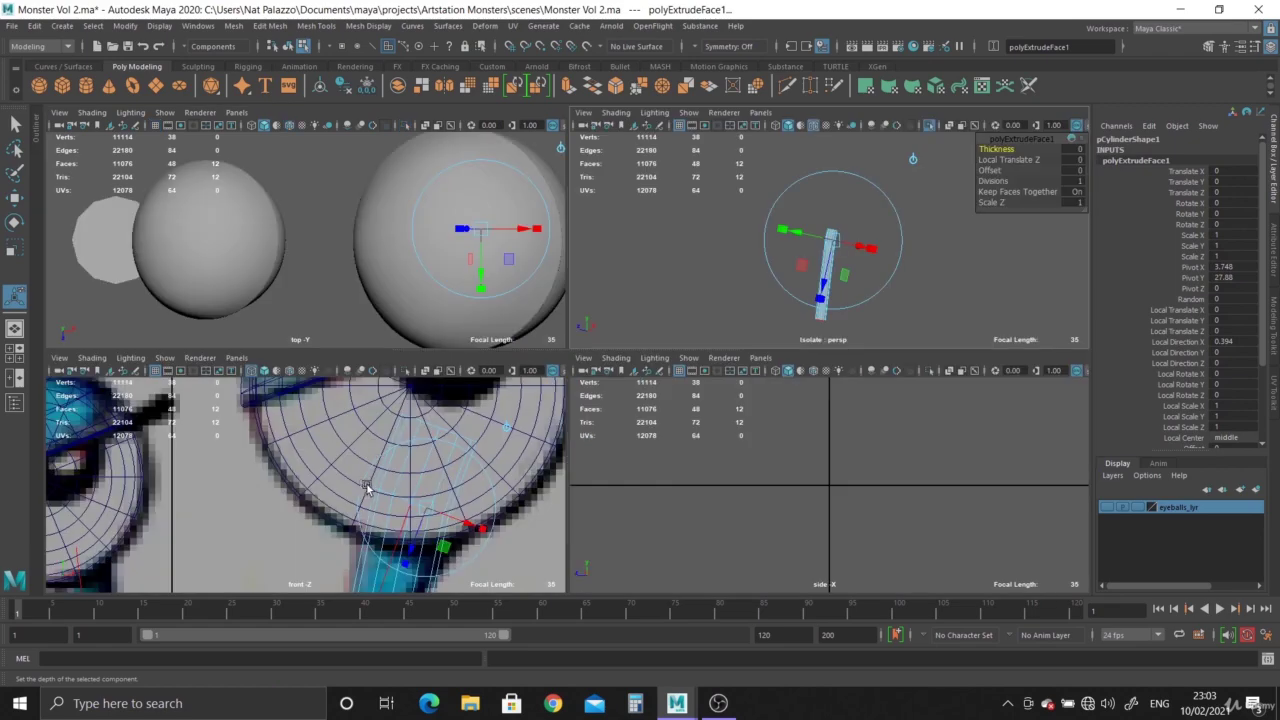
{"action": "key", "text": "space"}
{"action": "scroll", "coordinate": [520, 410], "scroll_direction": "down", "scroll_amount": 3}
{"action": "middle_click_drag", "start_coordinate": [588, 440], "coordinate": [596, 328], "text": "alt"}
{"action": "scroll", "coordinate": [596, 328], "scroll_direction": "up", "scroll_amount": 3}
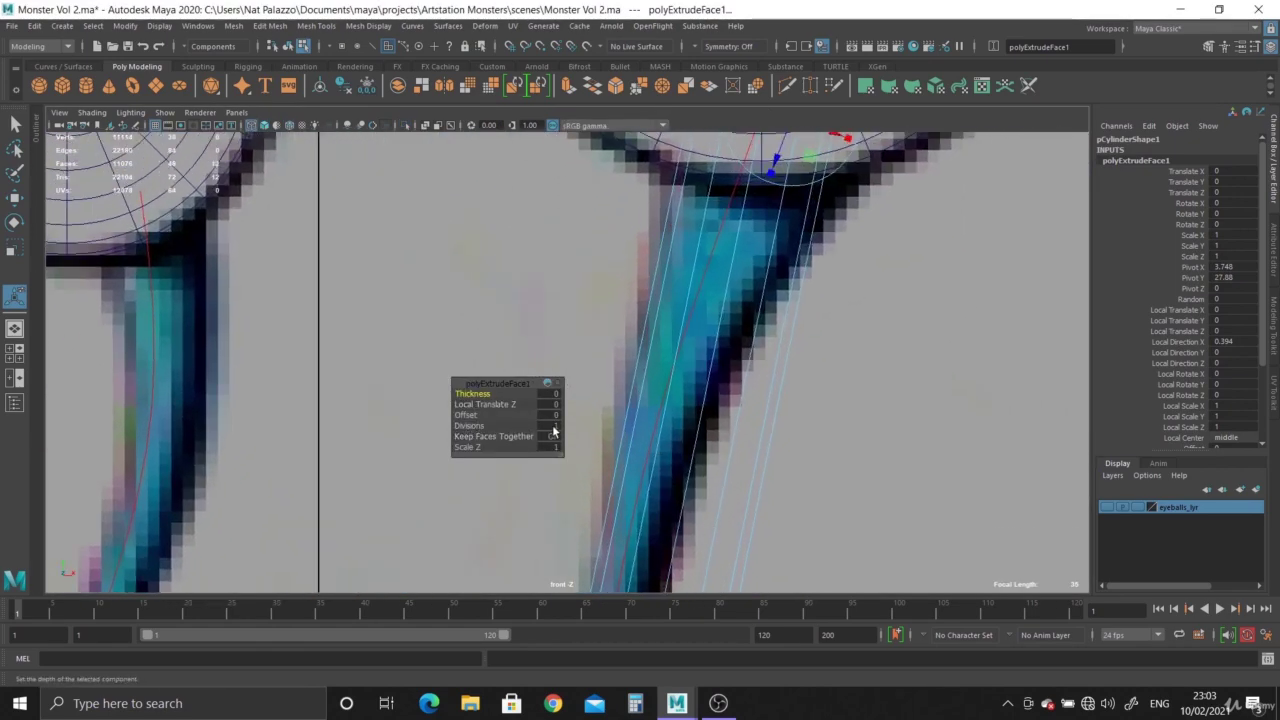
{"action": "scroll", "coordinate": [669, 271], "scroll_direction": "down", "scroll_amount": 4}
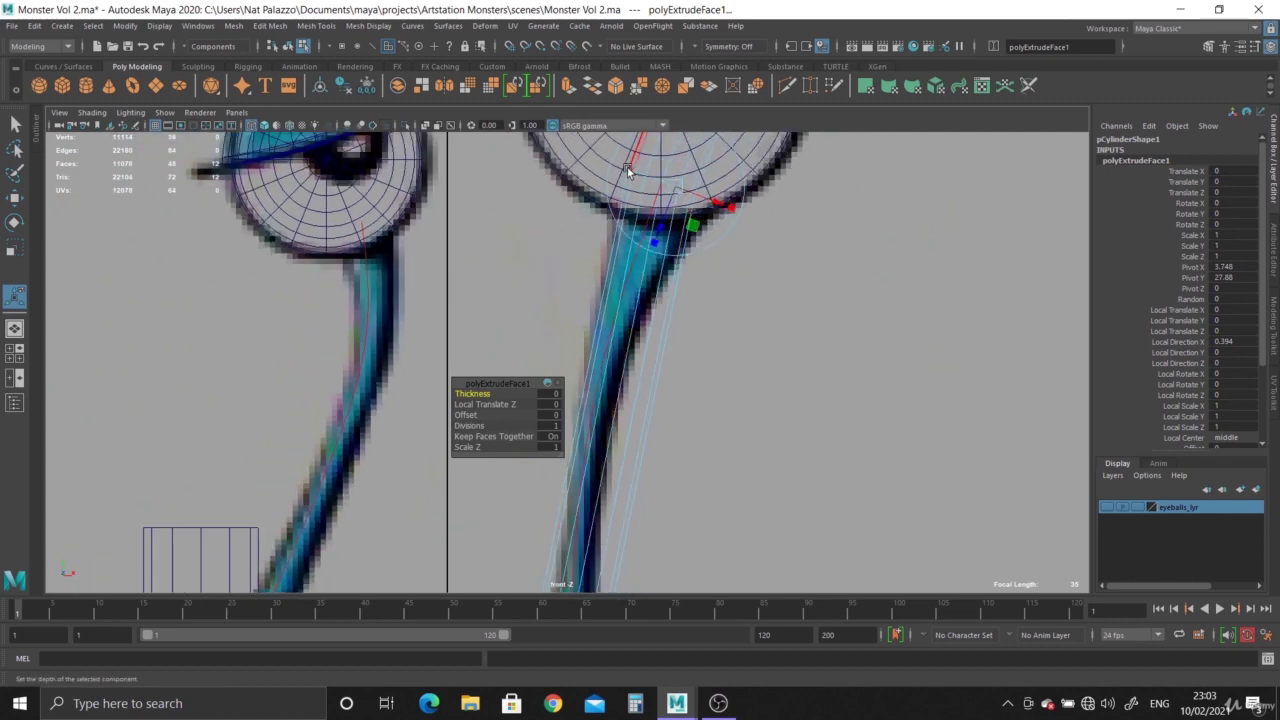
{"action": "middle_click_drag", "start_coordinate": [731, 437], "coordinate": [733, 239], "text": "alt"}
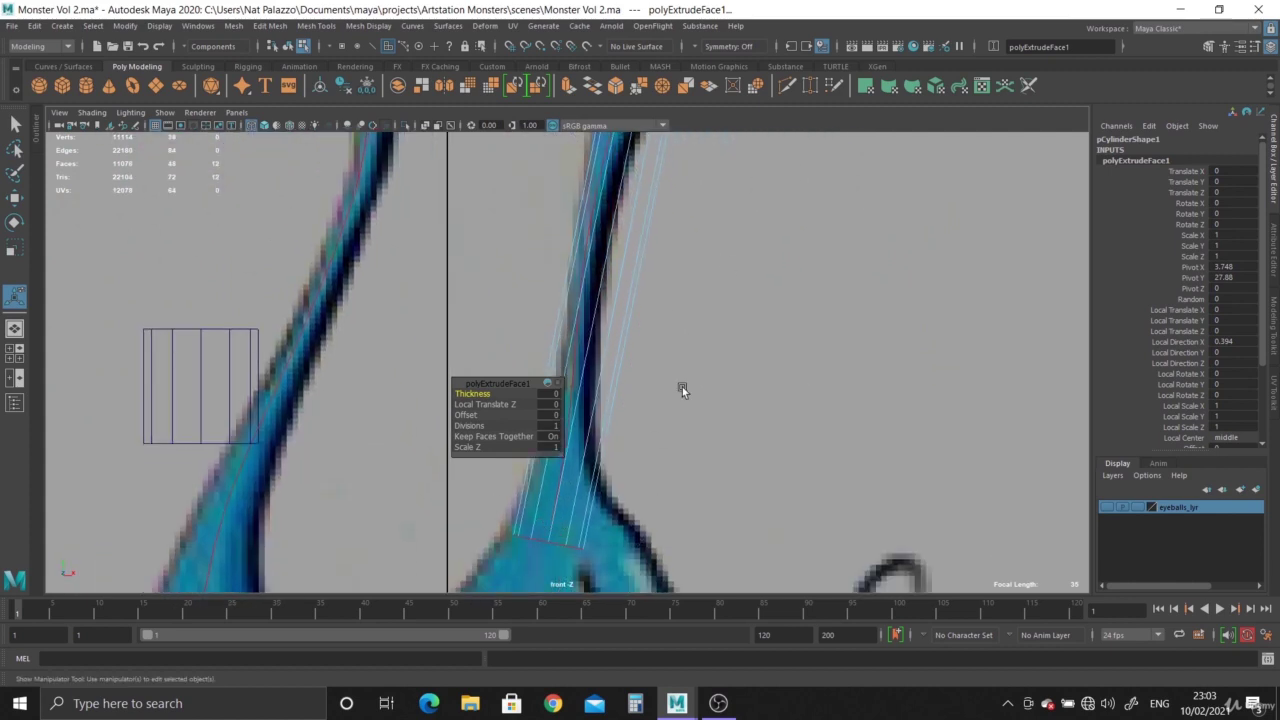
{"action": "scroll", "coordinate": [682, 387], "scroll_direction": "down", "scroll_amount": 3}
{"action": "scroll", "coordinate": [763, 420], "scroll_direction": "up", "scroll_amount": 1}
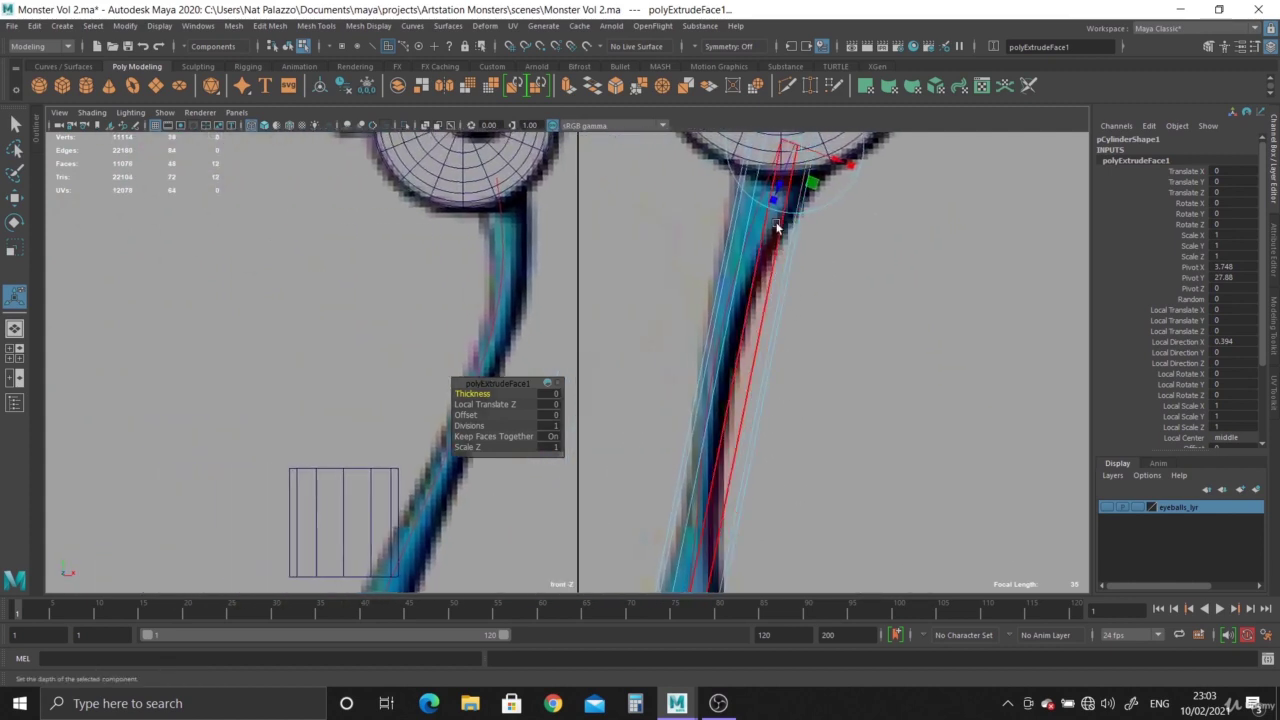
{"action": "left_click_drag", "start_coordinate": [777, 228], "coordinate": [713, 320]}
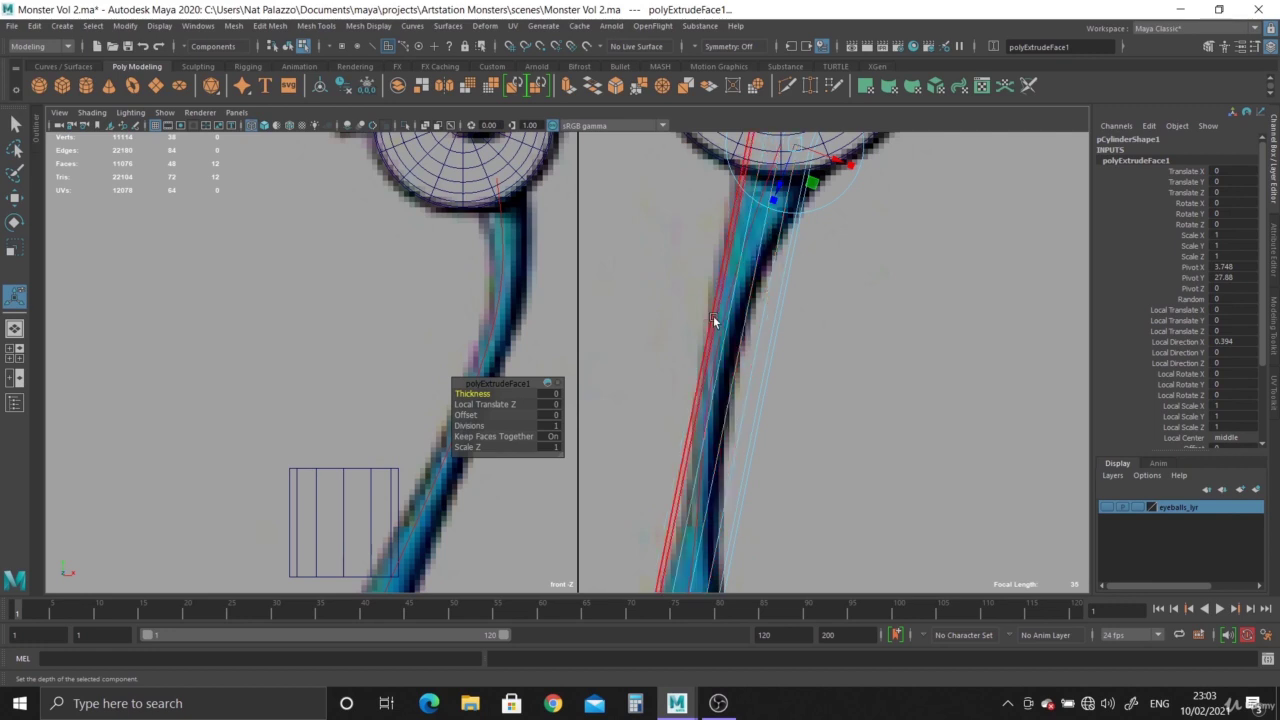
Set the stalk extrusion's Divisions to 5 so the mesh bends along the curve.
{"action": "left_click", "coordinate": [462, 425]}
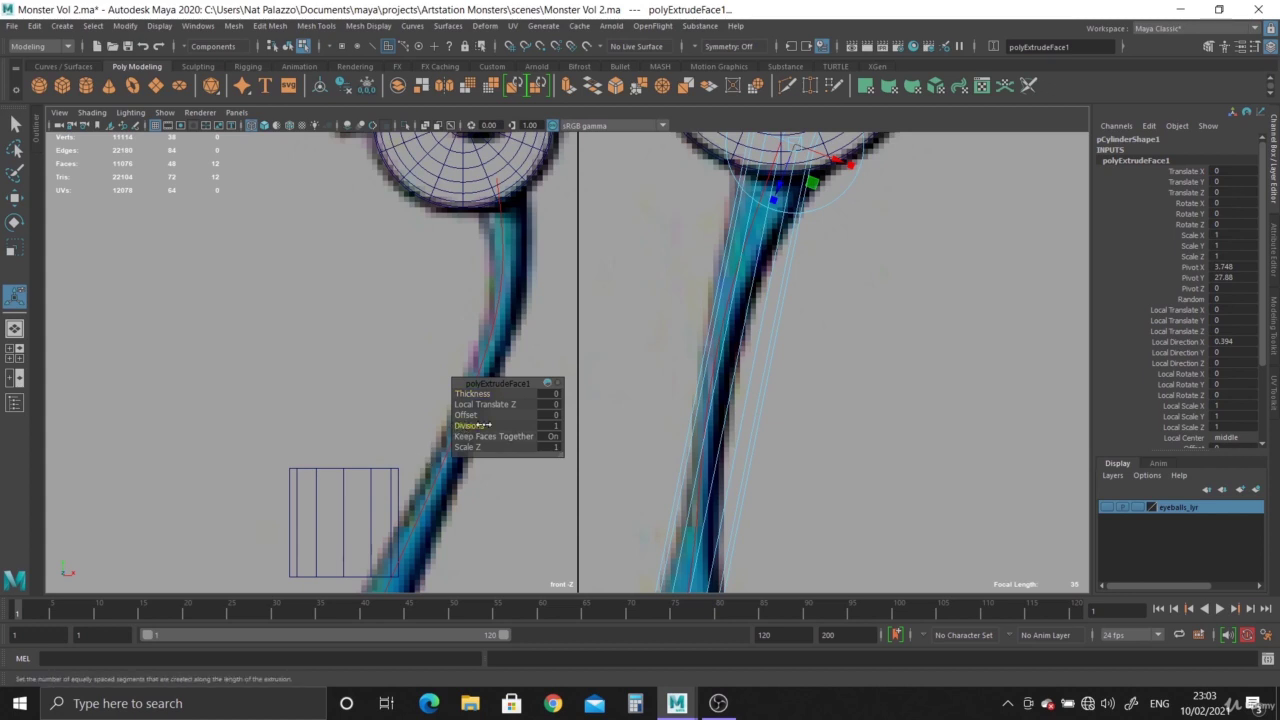
{"action": "scroll", "coordinate": [614, 320], "scroll_direction": "down", "scroll_amount": 4}
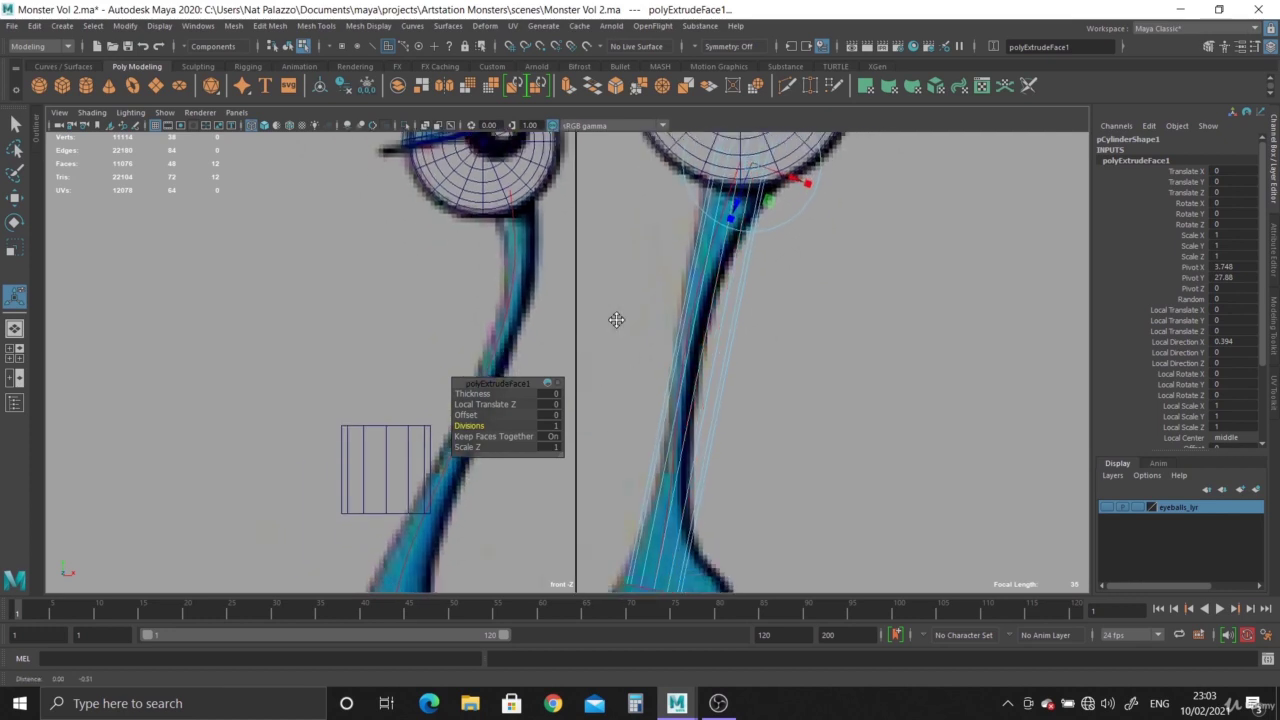
{"action": "middle_click_drag", "start_coordinate": [614, 320], "coordinate": [717, 335], "text": "alt"}
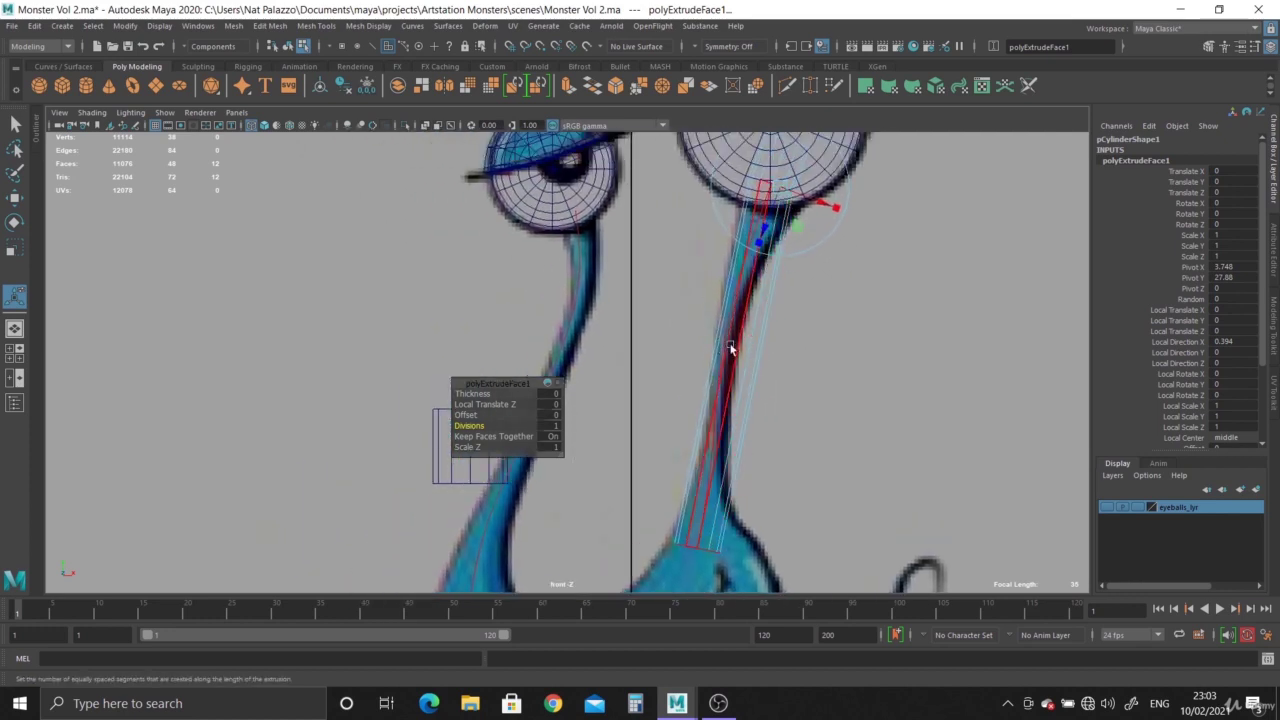
{"action": "left_click_drag", "start_coordinate": [469, 425], "coordinate": [508, 430]}
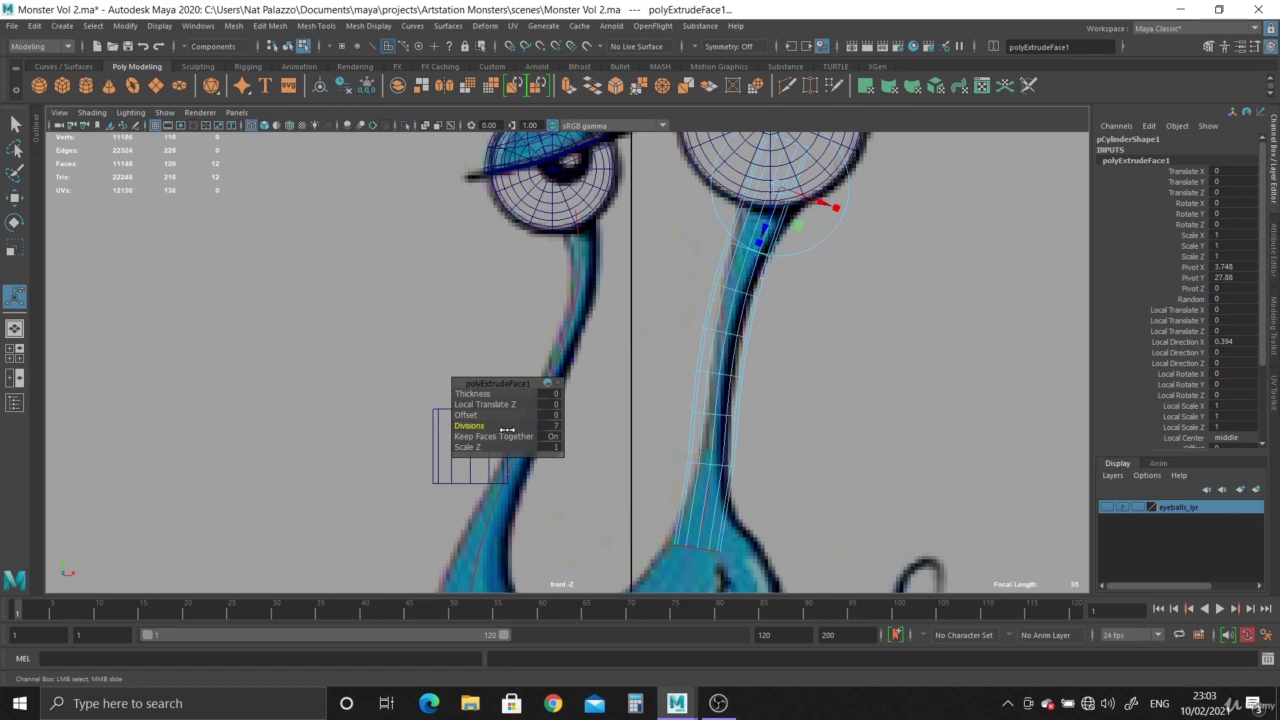
{"action": "left_click_drag", "start_coordinate": [508, 430], "coordinate": [492, 432]}
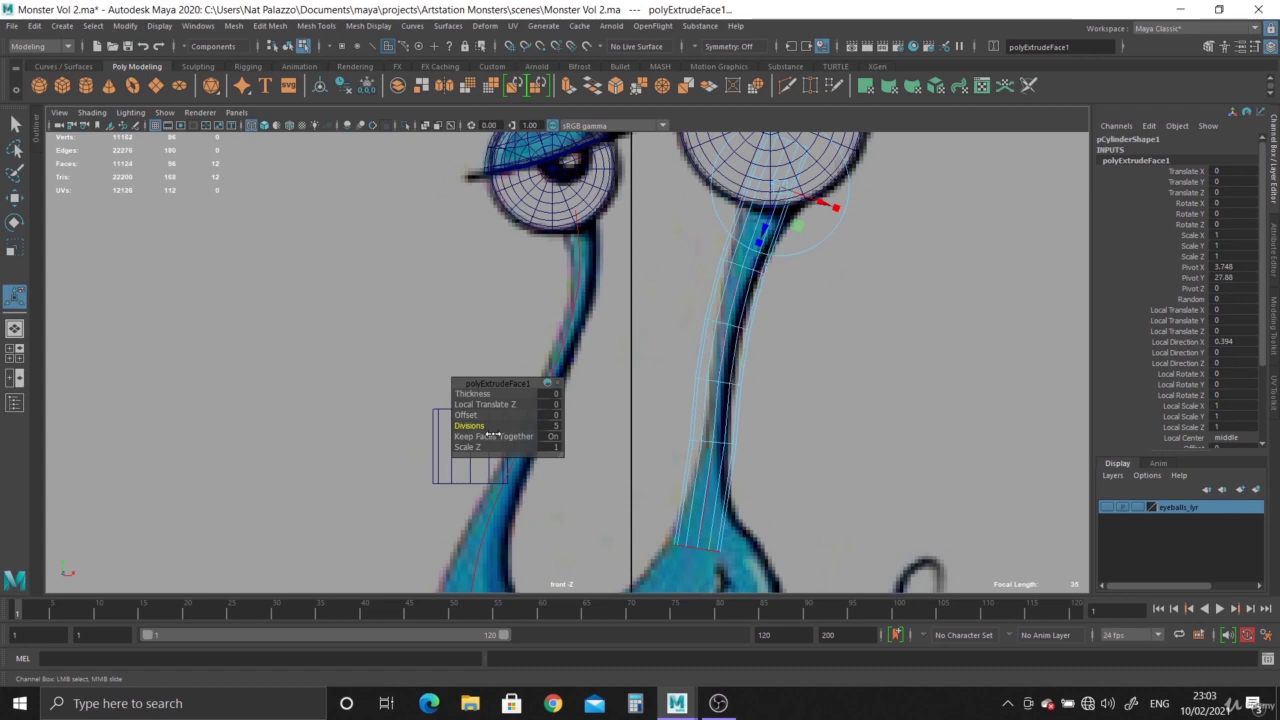
Compare the five-division stalk with the reference image along its full length in the front view.
{"action": "key", "text": "space"}
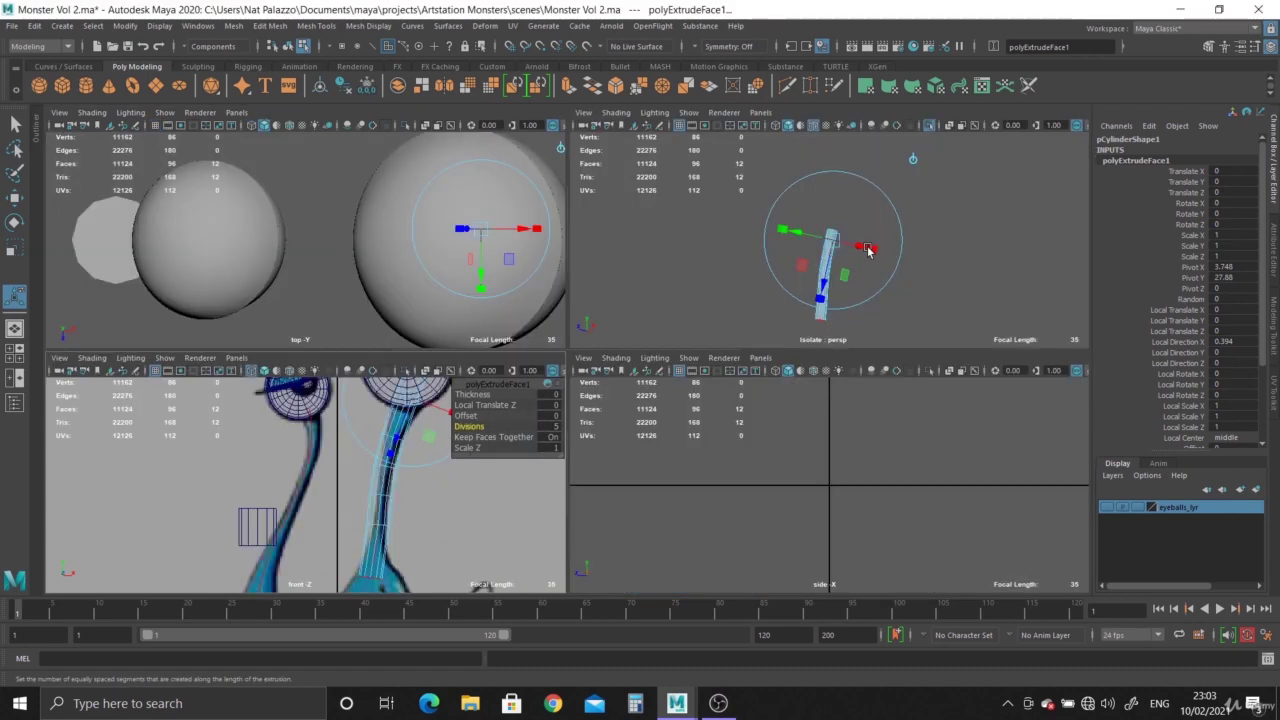
{"action": "key", "text": "space"}
{"action": "right_click_drag", "start_coordinate": [667, 386], "coordinate": [715, 454], "text": "alt"}
{"action": "middle_click_drag", "start_coordinate": [668, 550], "coordinate": [571, 389], "text": "alt"}
{"action": "key", "text": "space"}
{"action": "key", "text": "space"}
{"action": "right_click_drag", "start_coordinate": [571, 389], "coordinate": [659, 429], "text": "alt"}
{"action": "middle_click_drag", "start_coordinate": [679, 417], "coordinate": [678, 207], "text": "alt"}
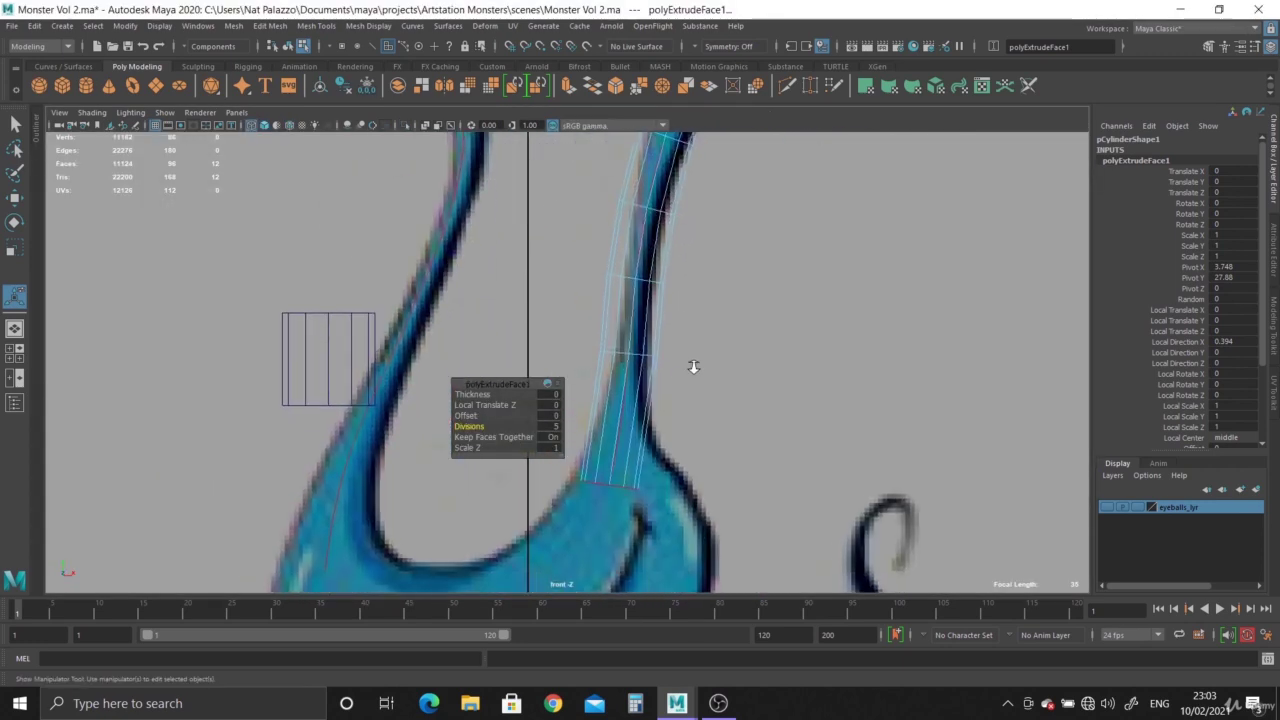
{"action": "right_click_drag", "start_coordinate": [690, 364], "coordinate": [668, 347], "text": "alt"}
{"action": "middle_click_drag", "start_coordinate": [668, 347], "coordinate": [662, 469], "text": "alt"}
{"action": "right_click_drag", "start_coordinate": [657, 384], "coordinate": [646, 374], "text": "alt"}
{"action": "middle_click_drag", "start_coordinate": [646, 374], "coordinate": [646, 400], "text": "alt"}
{"action": "right_click_drag", "start_coordinate": [646, 400], "coordinate": [678, 446], "text": "alt"}
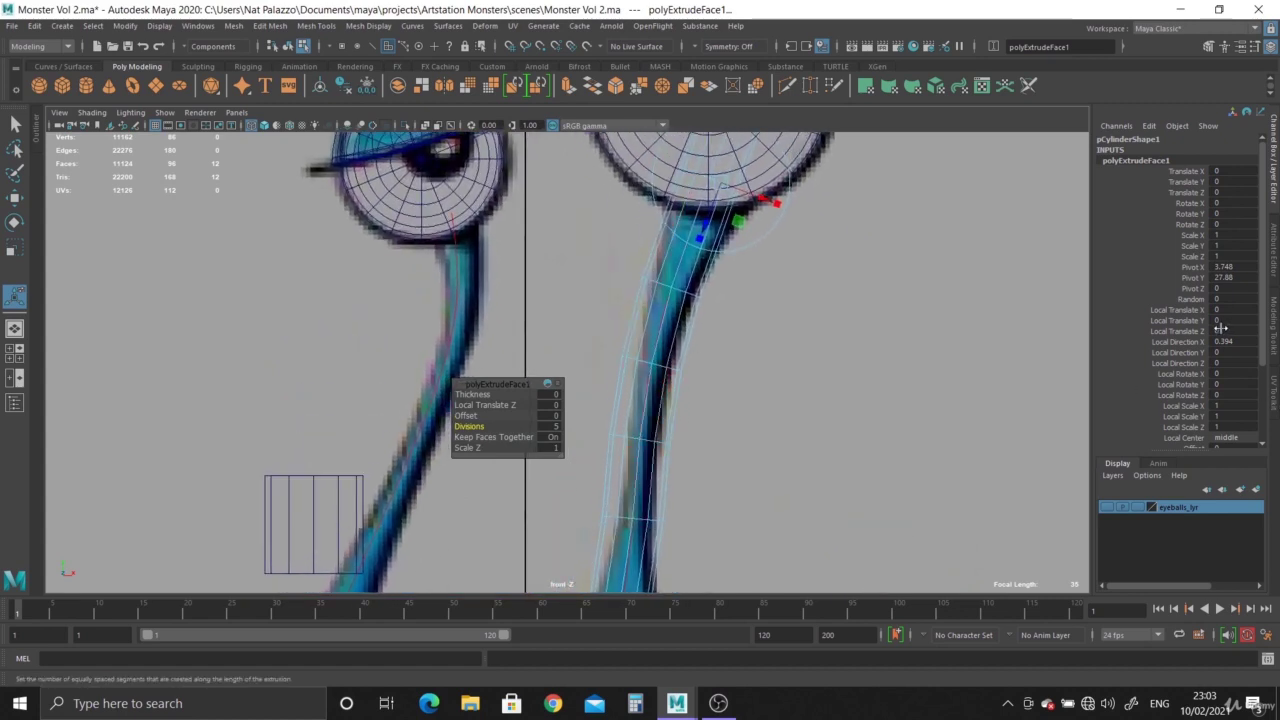
Set the stalk extrusion's Taper to 0.3 so it narrows towards its lower end.
{"action": "scroll", "coordinate": [1220, 328], "scroll_direction": "down", "scroll_amount": 3}
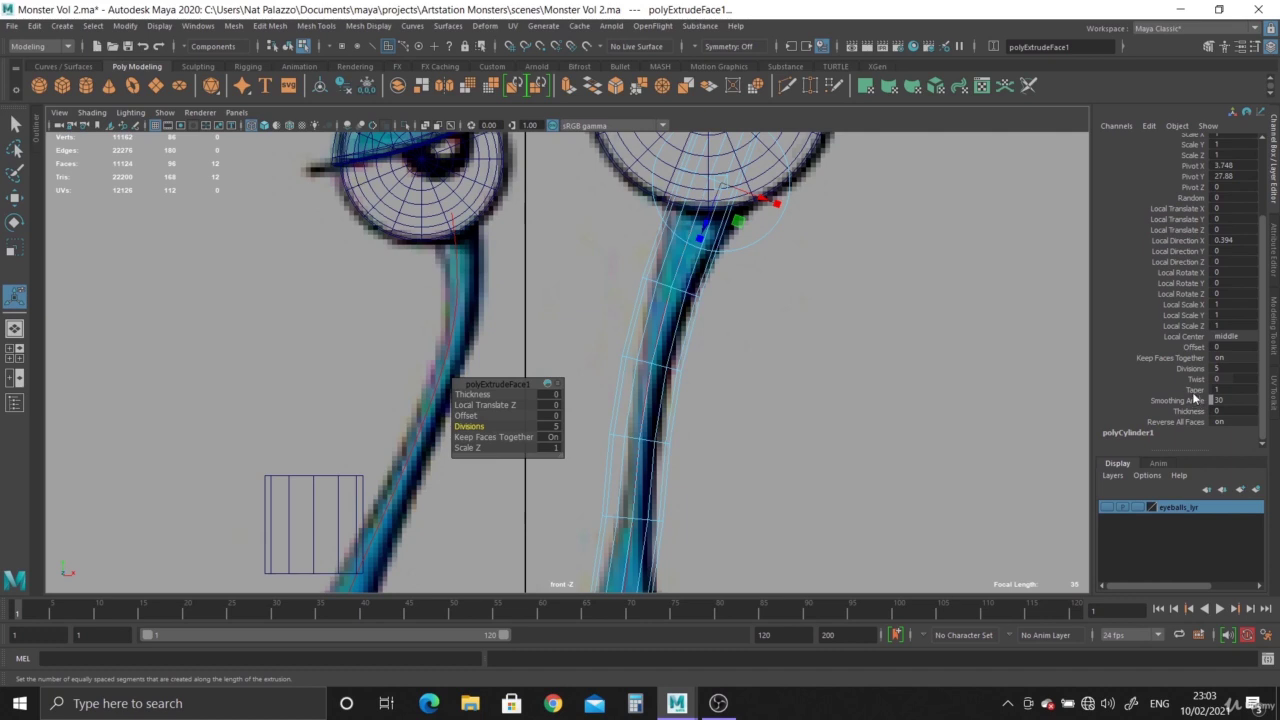
{"action": "left_click", "coordinate": [1193, 391]}
{"action": "middle_click_drag", "start_coordinate": [757, 410], "coordinate": [752, 412]}
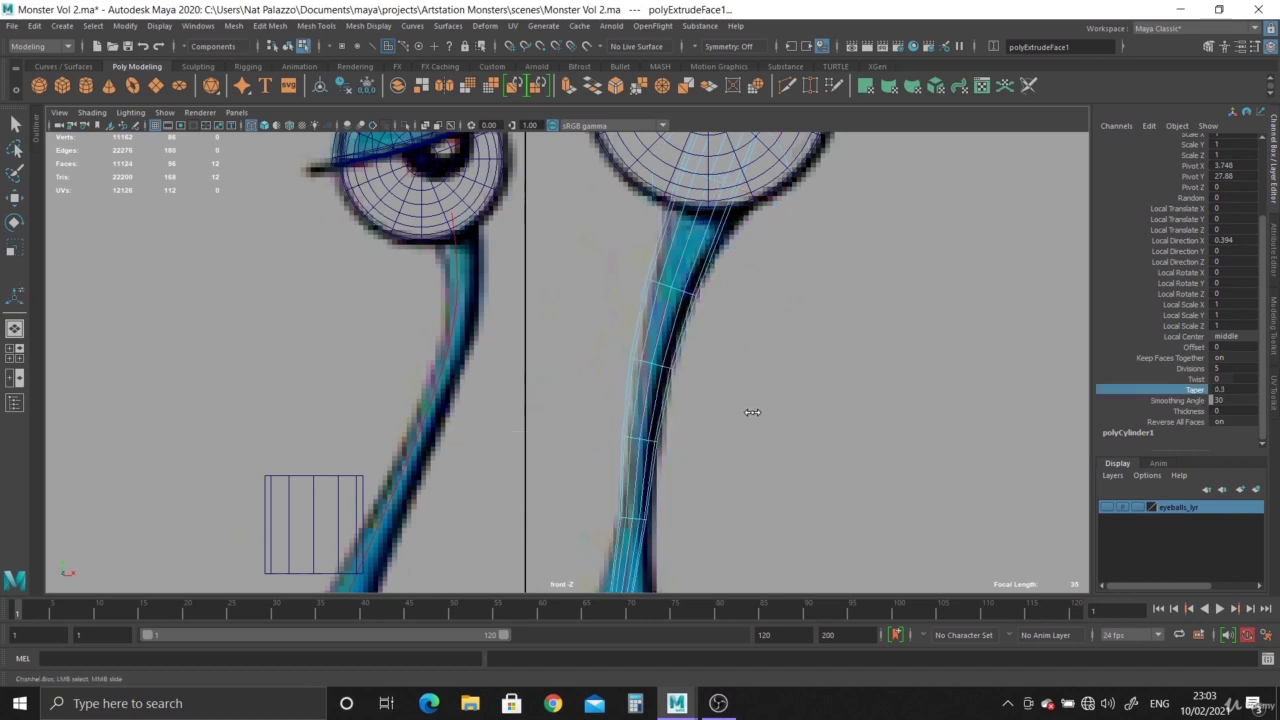
Examine the tapered stalk against the reference image in the front view and on its own in the perspective view.
{"action": "middle_click_drag", "start_coordinate": [696, 345], "coordinate": [694, 385], "text": "alt"}
{"action": "right_click_drag", "start_coordinate": [694, 385], "coordinate": [765, 300], "text": "alt"}
{"action": "middle_click_drag", "start_coordinate": [794, 448], "coordinate": [790, 188], "text": "alt"}
{"action": "right_click_drag", "start_coordinate": [756, 418], "coordinate": [721, 330], "text": "alt"}
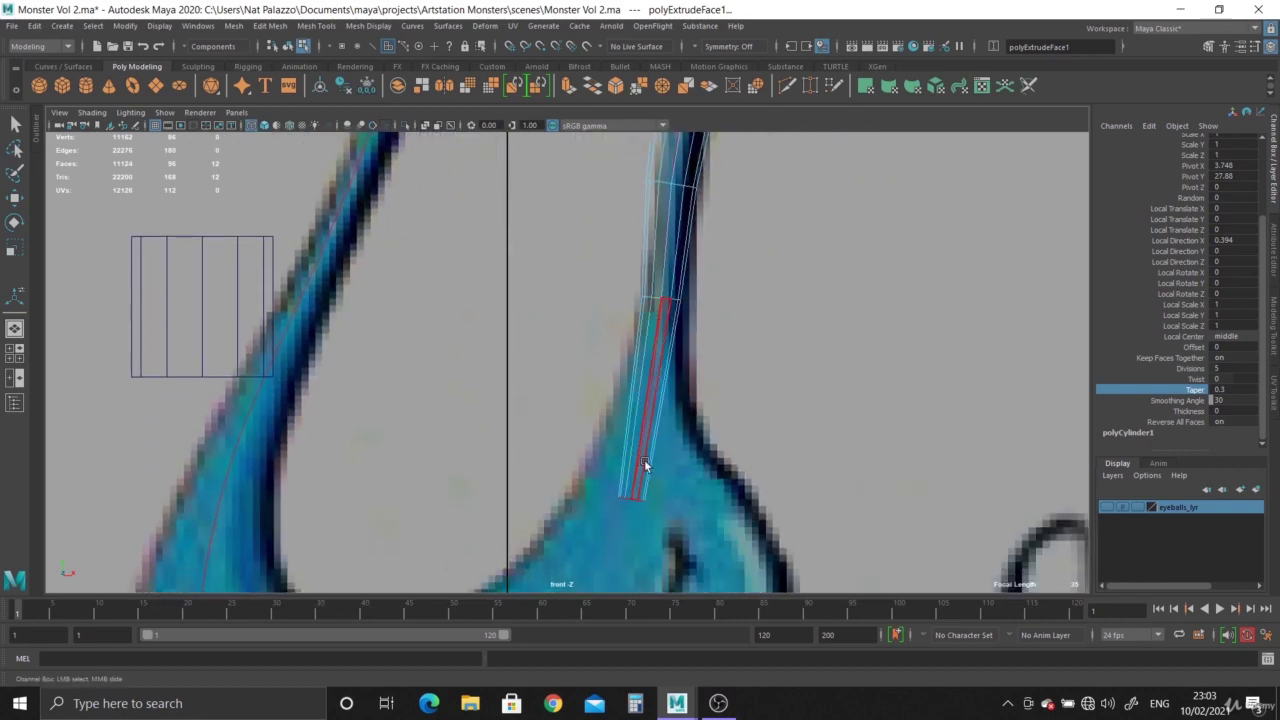
{"action": "middle_click_drag", "start_coordinate": [652, 363], "coordinate": [616, 494], "text": "alt"}
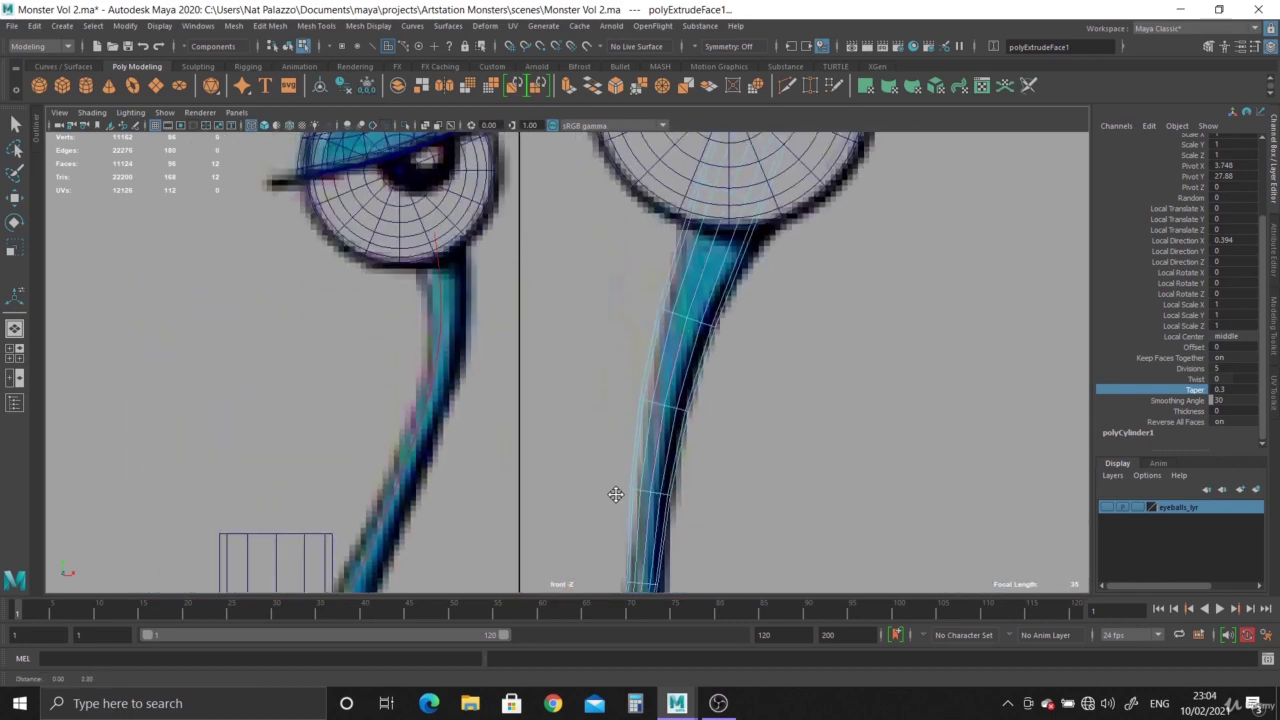
{"action": "right_click_drag", "start_coordinate": [616, 494], "coordinate": [640, 450], "text": "alt"}
{"action": "middle_click_drag", "start_coordinate": [722, 246], "coordinate": [727, 329], "text": "alt"}
{"action": "key", "text": "space"}
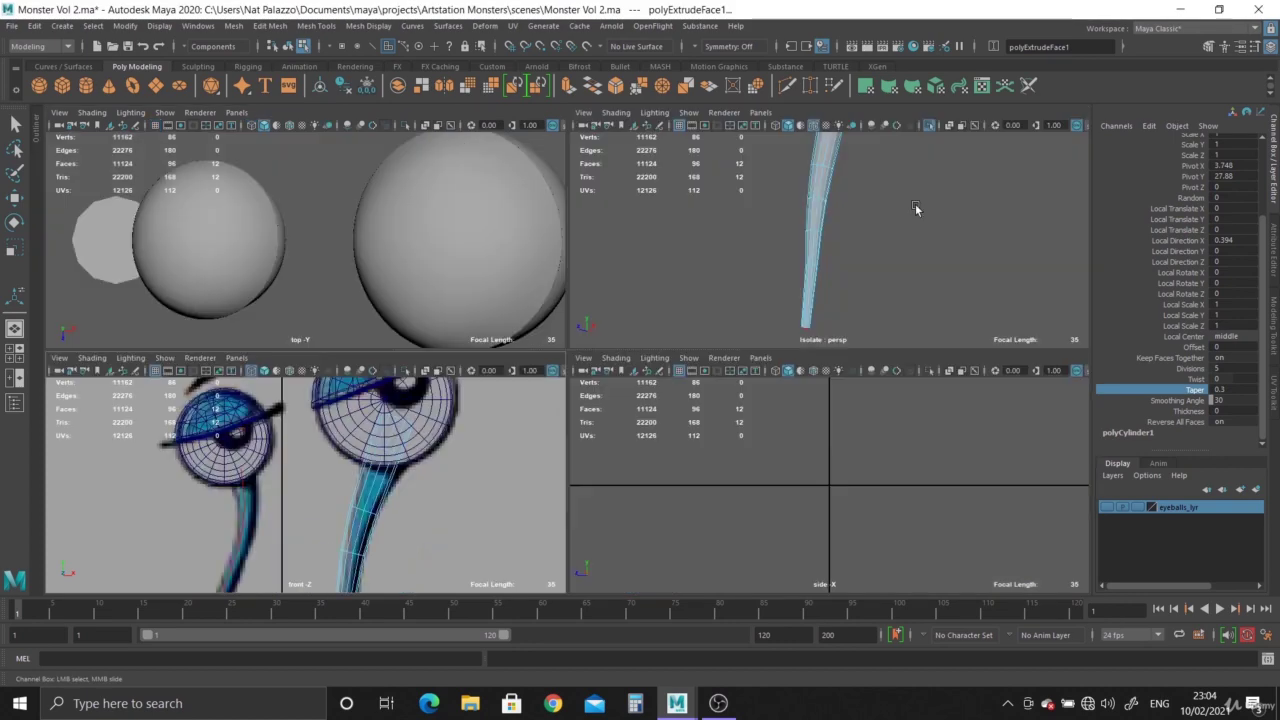
{"action": "key", "text": "space"}
{"action": "right_click_drag", "start_coordinate": [698, 247], "coordinate": [620, 242], "text": "alt"}
{"action": "middle_click_drag", "start_coordinate": [620, 242], "coordinate": [607, 386], "text": "alt"}
Return the stalk to object mode, deselect it and turn off isolation in the perspective view.
{"action": "right_click_drag", "start_coordinate": [571, 356], "coordinate": [654, 300]}
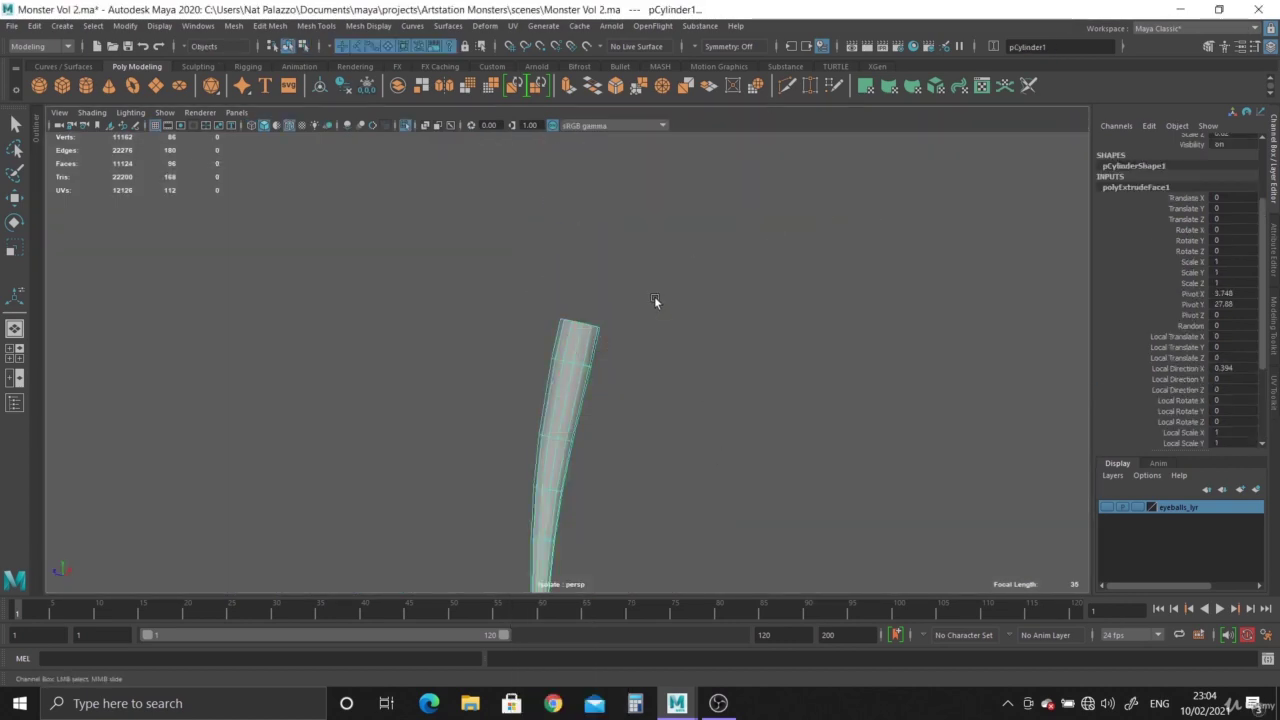
{"action": "left_click", "coordinate": [655, 300]}
{"action": "left_click", "coordinate": [406, 126]}
{"action": "middle_click_drag", "start_coordinate": [613, 421], "coordinate": [615, 270], "text": "alt"}
{"action": "right_click_drag", "start_coordinate": [615, 270], "coordinate": [572, 340], "text": "alt"}
{"action": "left_click_drag", "start_coordinate": [575, 380], "coordinate": [698, 348], "text": "alt"}
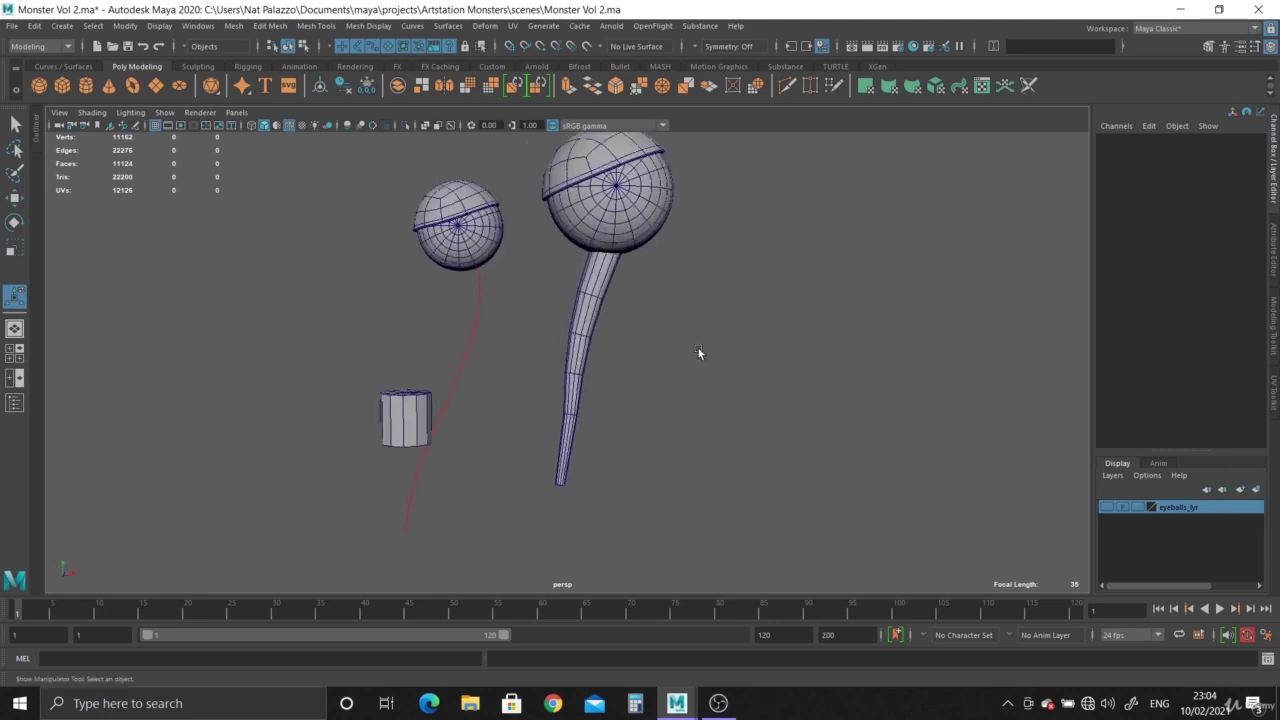
{"action": "middle_click_drag", "start_coordinate": [698, 350], "coordinate": [697, 412], "text": "alt"}
{"action": "right_click_drag", "start_coordinate": [697, 412], "coordinate": [770, 504], "text": "alt"}
Select the larger stalk, check its fit against the reference image and delete its construction history.
{"action": "middle_click_drag", "start_coordinate": [676, 428], "coordinate": [676, 448], "text": "alt"}
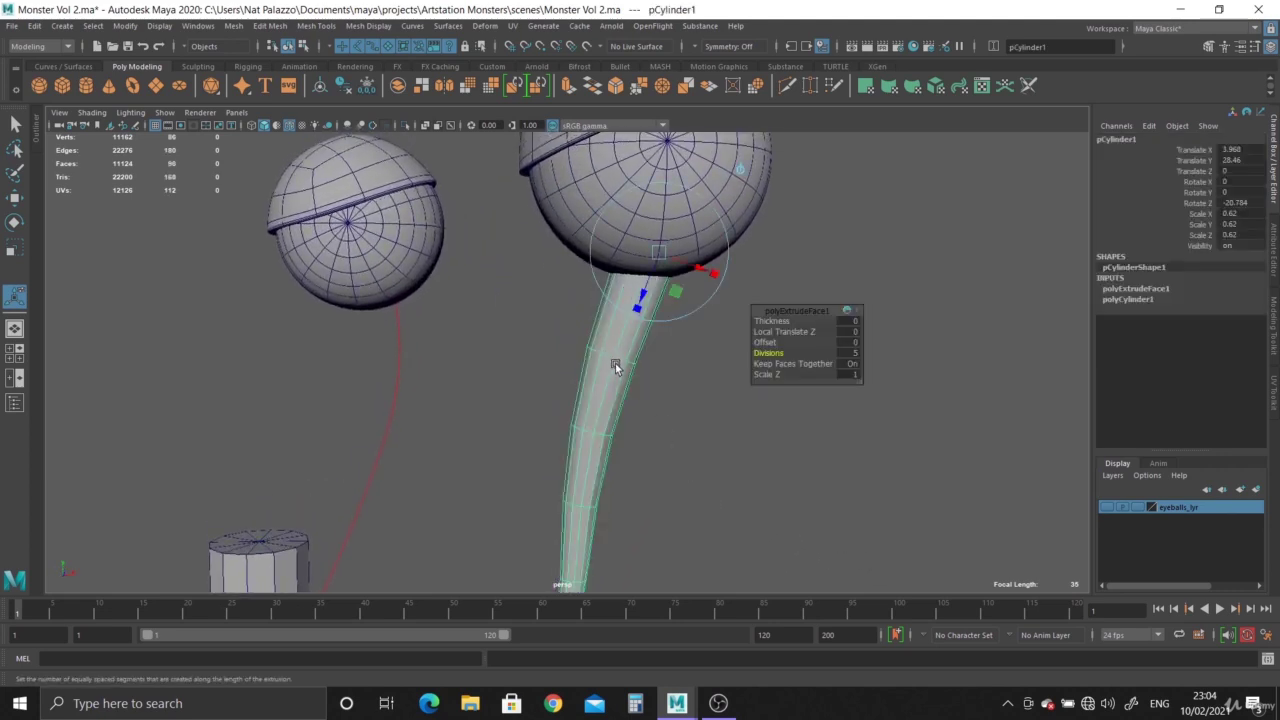
{"action": "key", "text": "space"}
{"action": "key", "text": "space"}
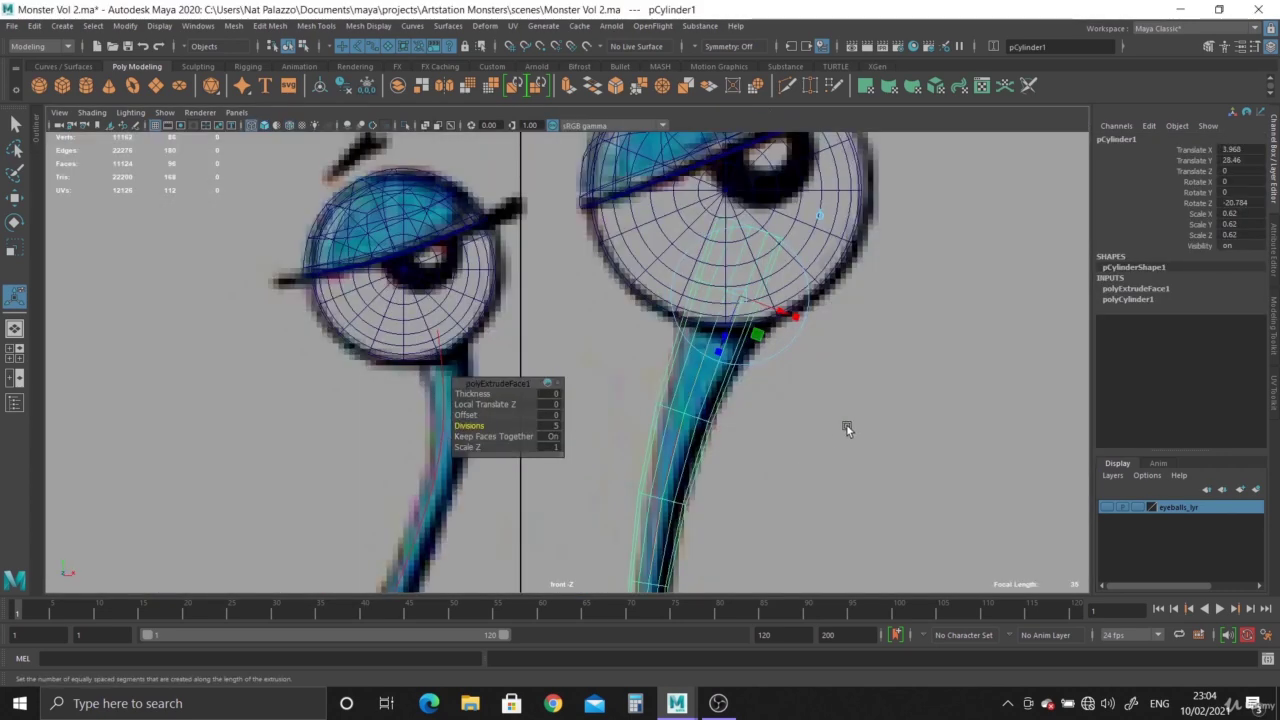
{"action": "right_click_drag", "start_coordinate": [809, 449], "coordinate": [657, 466], "text": "alt"}
{"action": "middle_click_drag", "start_coordinate": [680, 406], "coordinate": [680, 249], "text": "alt"}
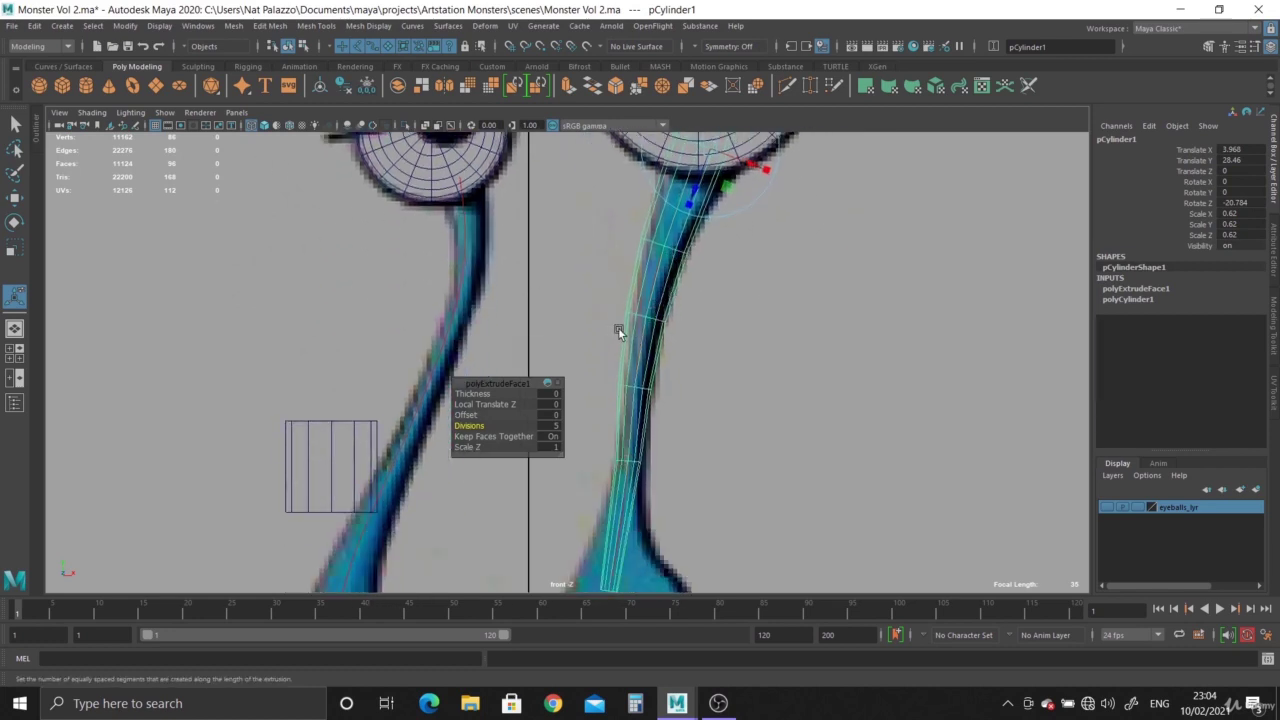
{"action": "middle_click_drag", "start_coordinate": [619, 333], "coordinate": [619, 411], "text": "alt"}
{"action": "right_click_drag", "start_coordinate": [680, 402], "coordinate": [661, 400], "text": "alt"}
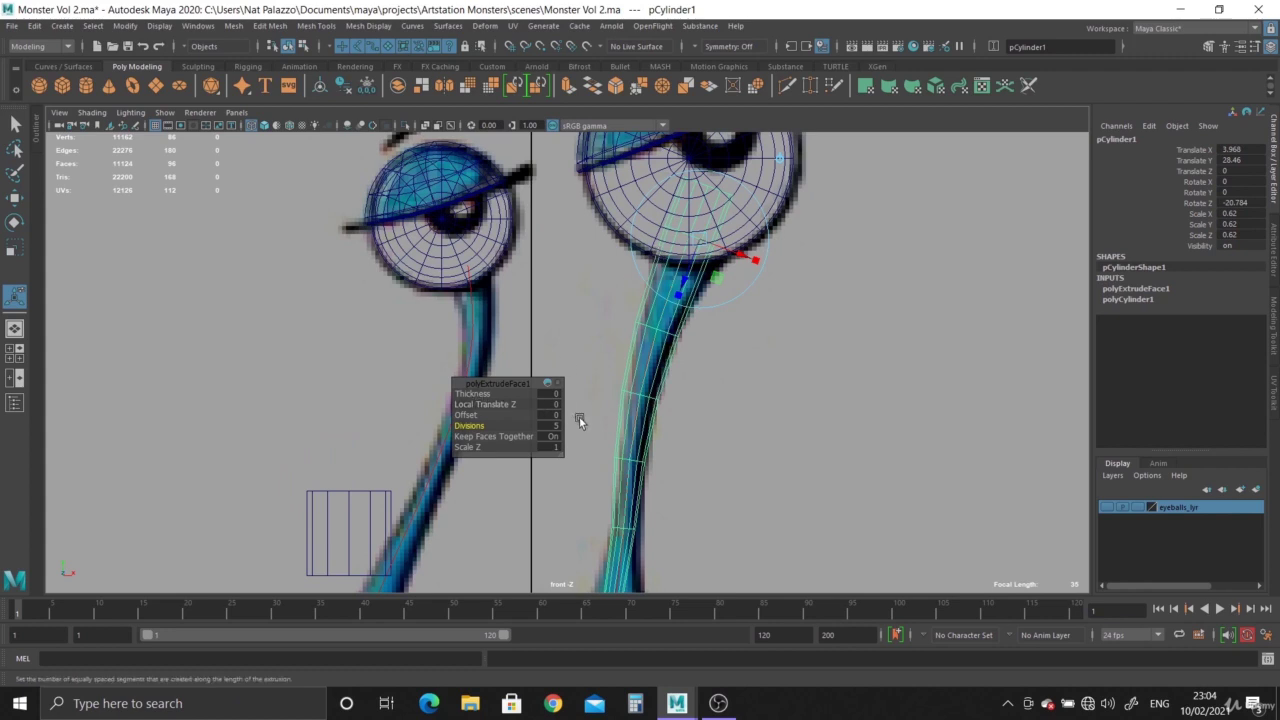
{"action": "left_click", "coordinate": [345, 163]}
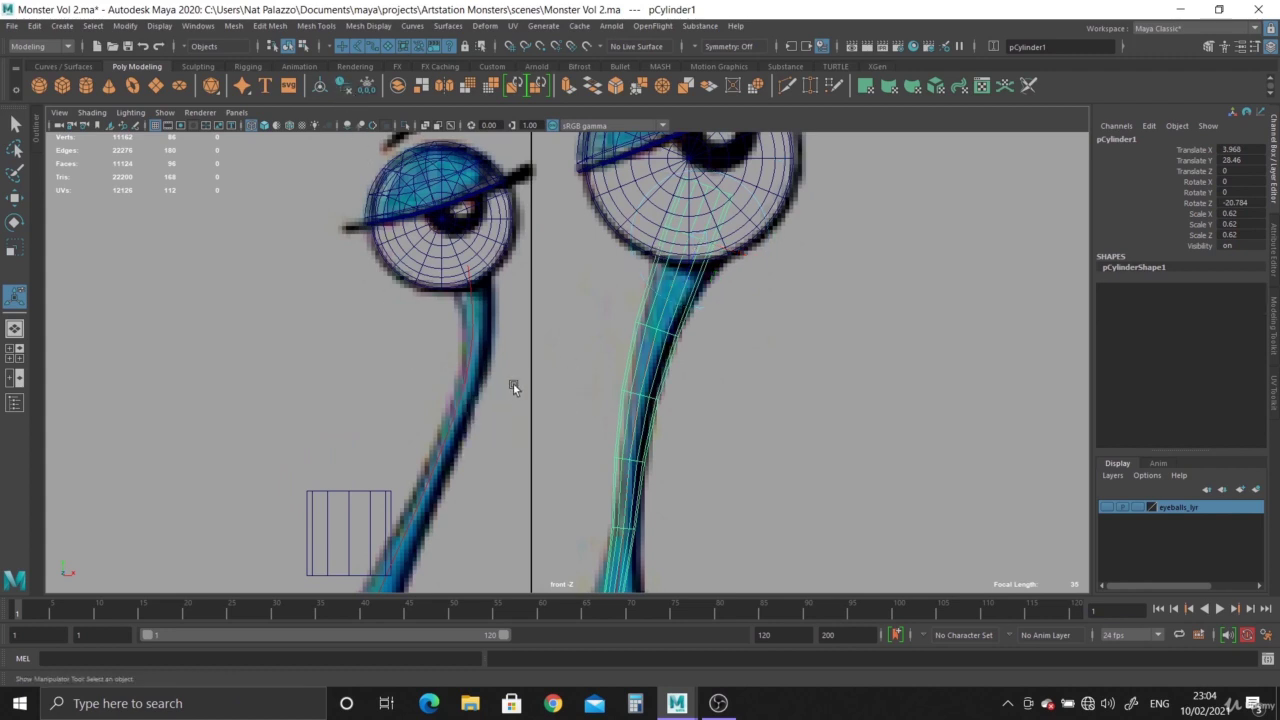
Isolate the second cylinder and the smaller stalk's curve in the perspective view, and select only the cylinder.
{"action": "left_click", "coordinate": [491, 534]}
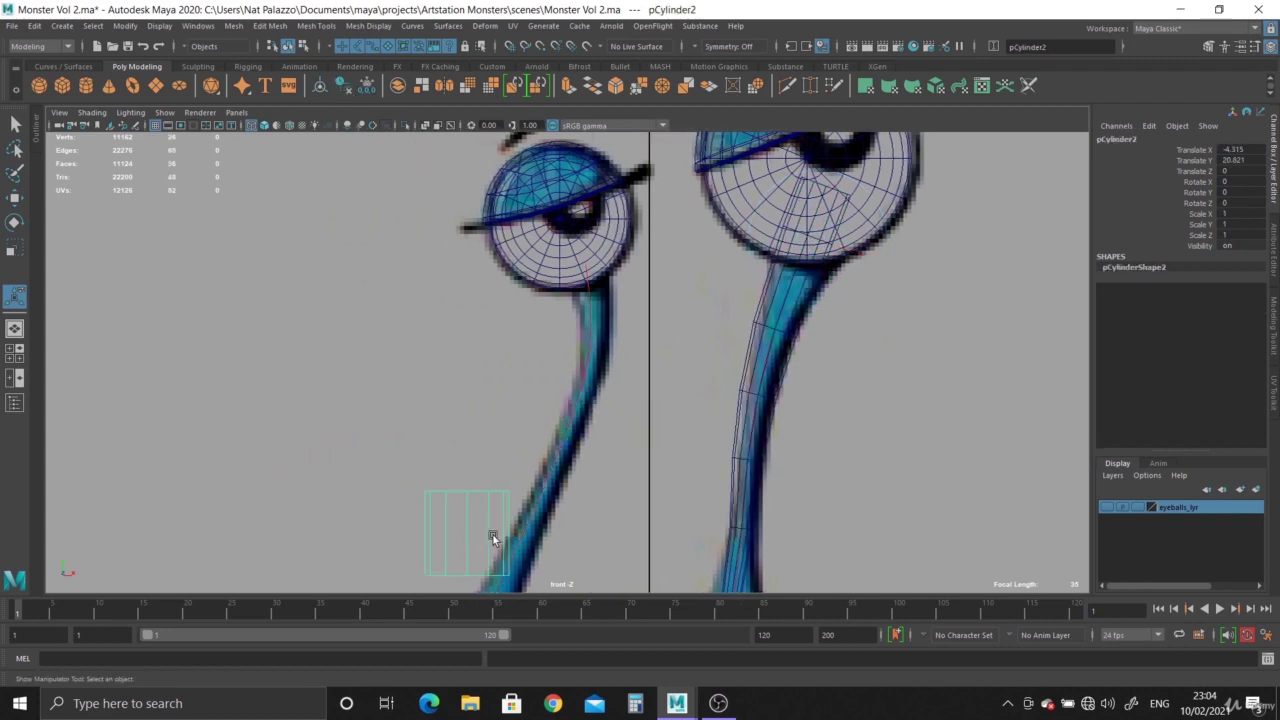
{"action": "left_click", "coordinate": [508, 521], "text": "shift"}
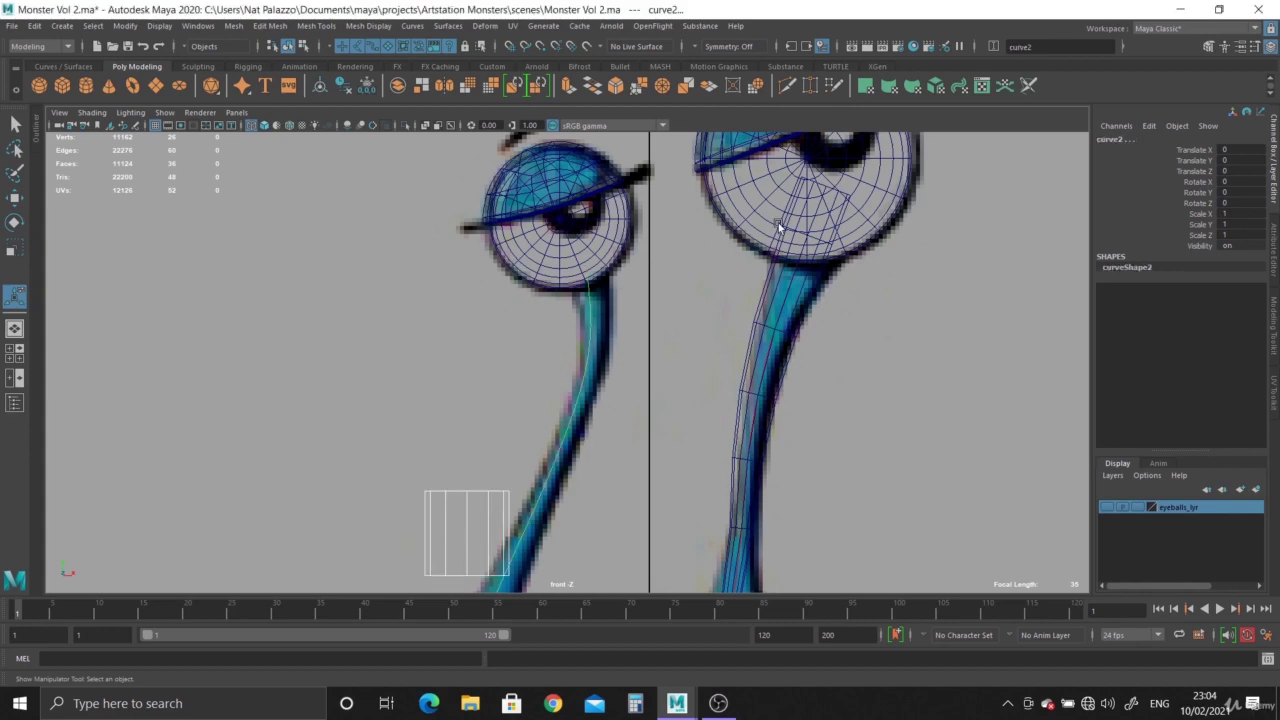
{"action": "key", "text": "space"}
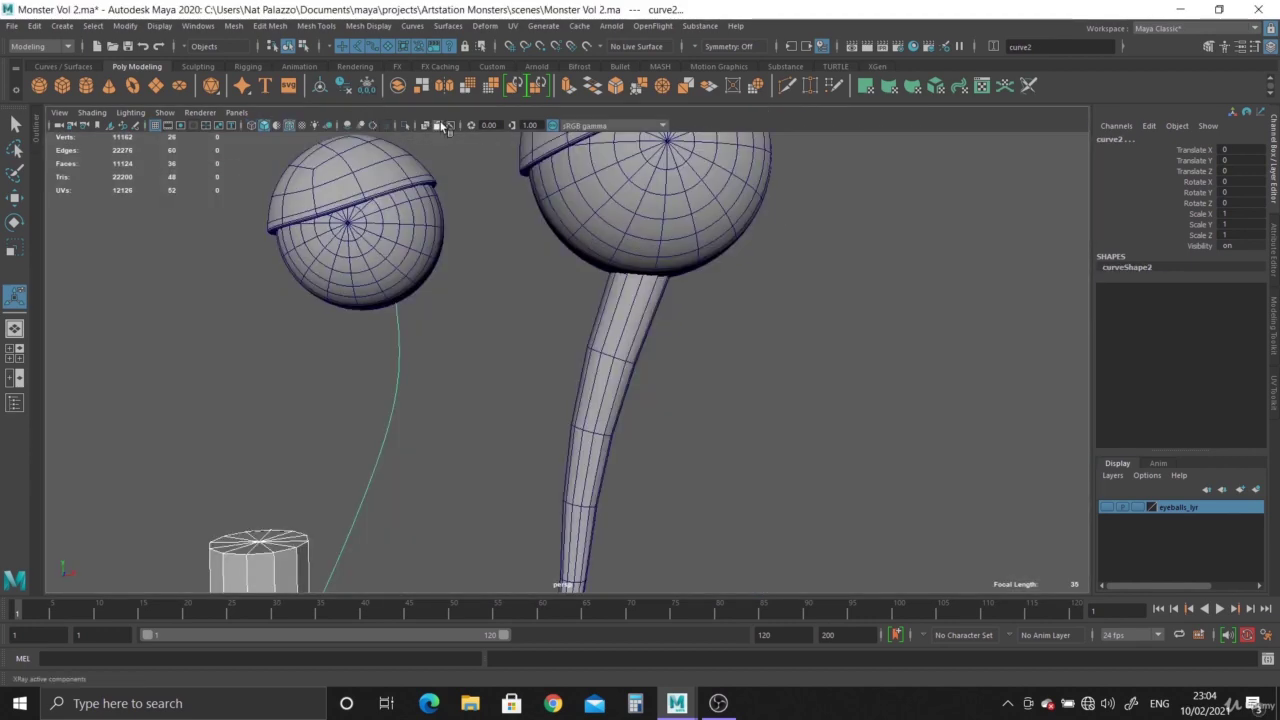
{"action": "left_click", "coordinate": [406, 128]}
{"action": "middle_click_drag", "start_coordinate": [400, 134], "coordinate": [400, 249], "text": "alt"}
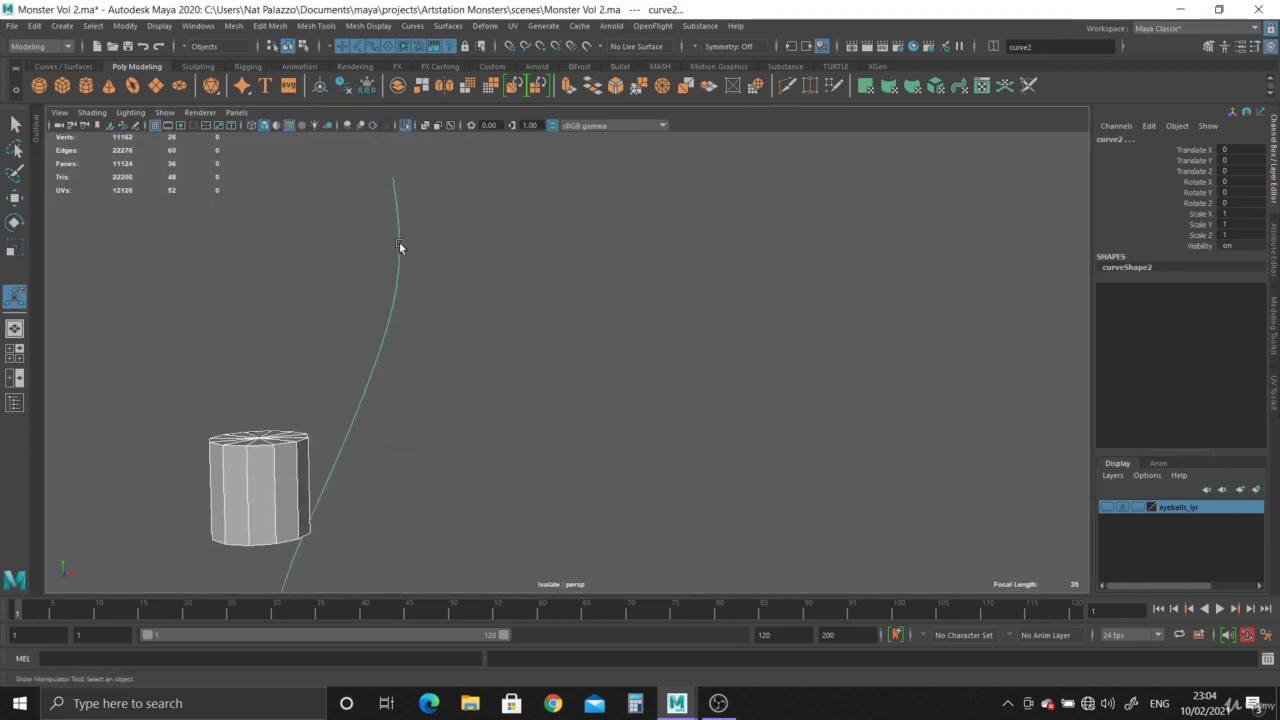
{"action": "left_click", "coordinate": [311, 487]}
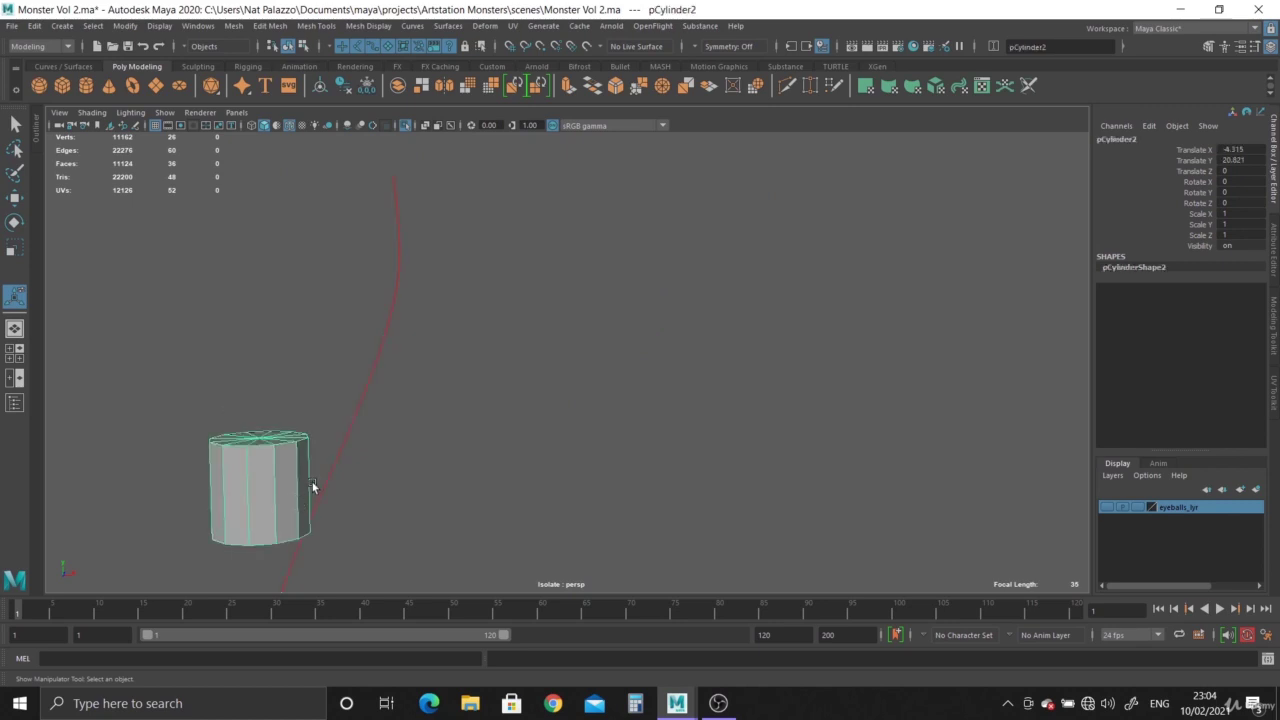
Try moving the cylinder's pivot upward, recentre it, and snap the cylinder by its centre to the curve's upper end.
{"action": "key", "text": "w"}
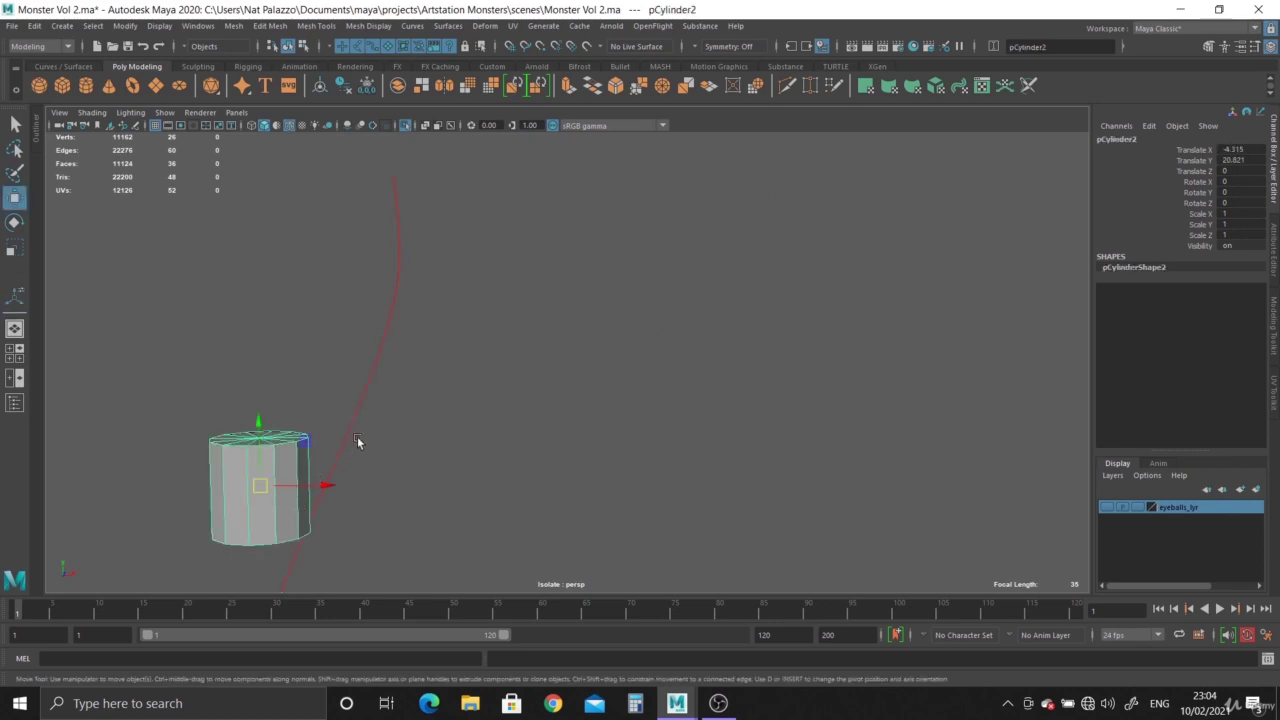
{"action": "key", "text": "d"}
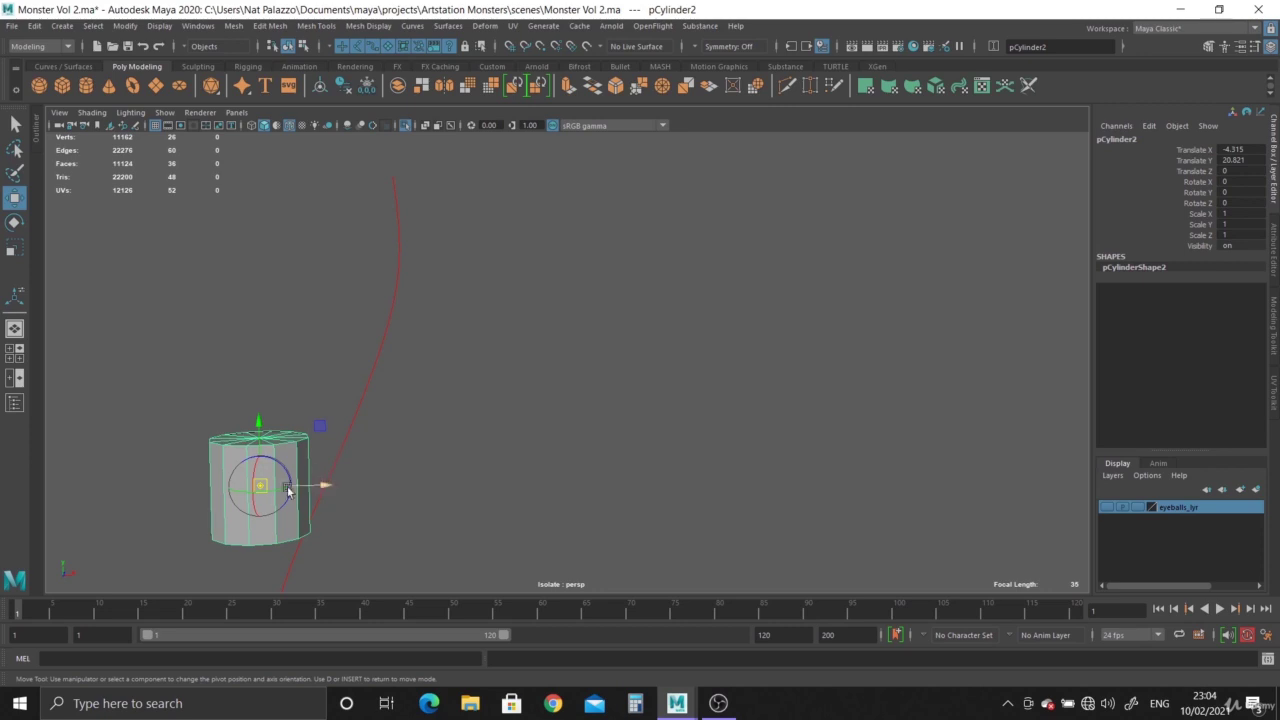
{"action": "left_click_drag", "start_coordinate": [260, 485], "coordinate": [259, 447]}
{"action": "key", "text": "d"}
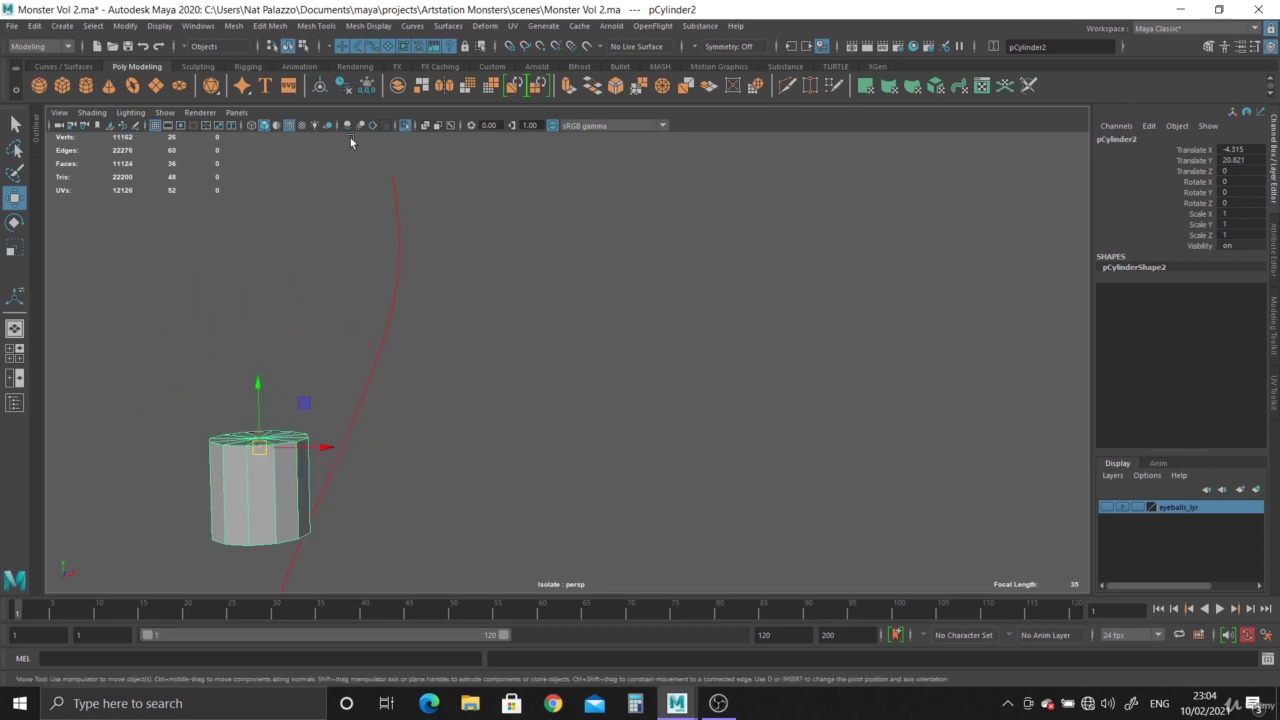
{"action": "left_click", "coordinate": [320, 88]}
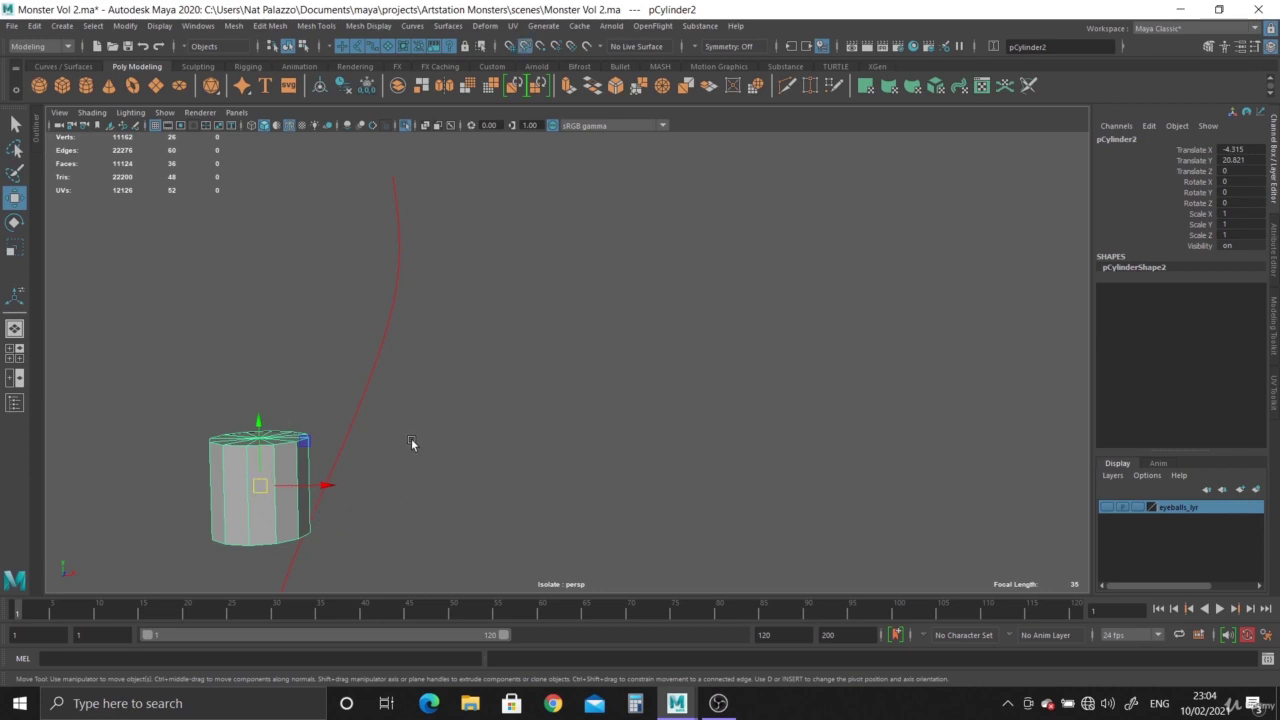
{"action": "middle_click_drag", "start_coordinate": [470, 425], "coordinate": [469, 492], "text": "alt"}
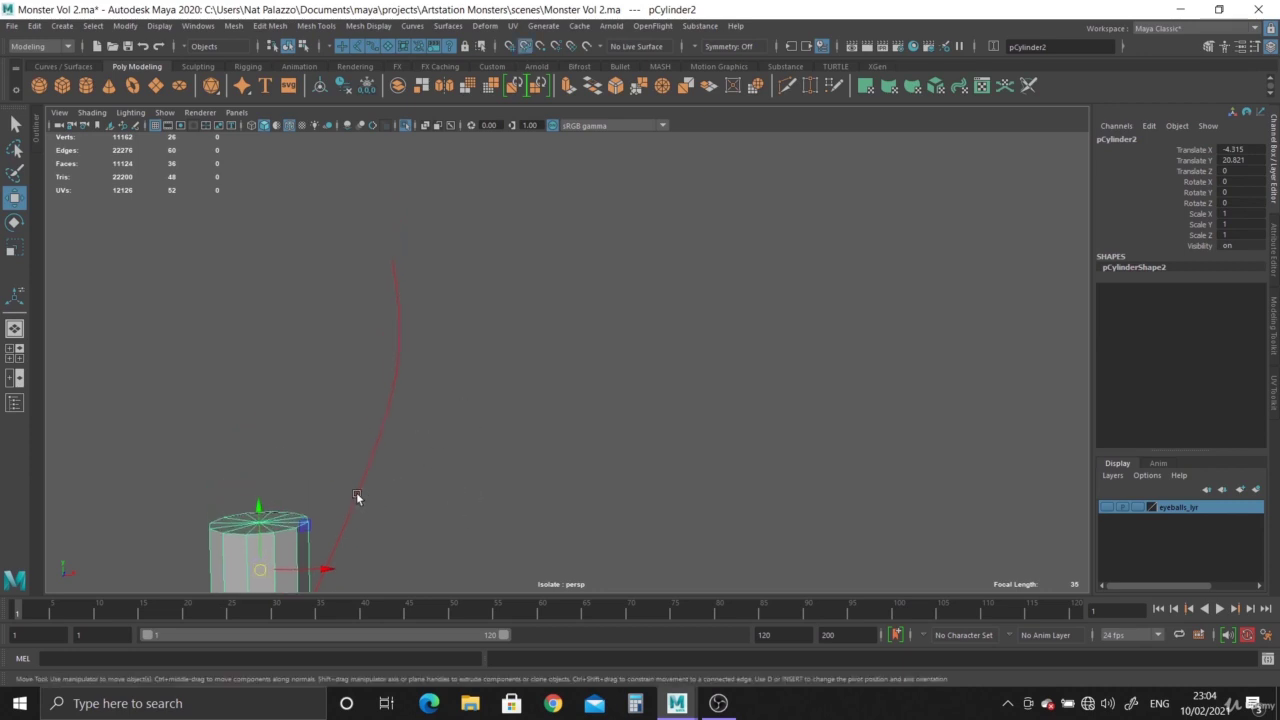
{"action": "middle_click_drag", "start_coordinate": [356, 492], "coordinate": [413, 262]}
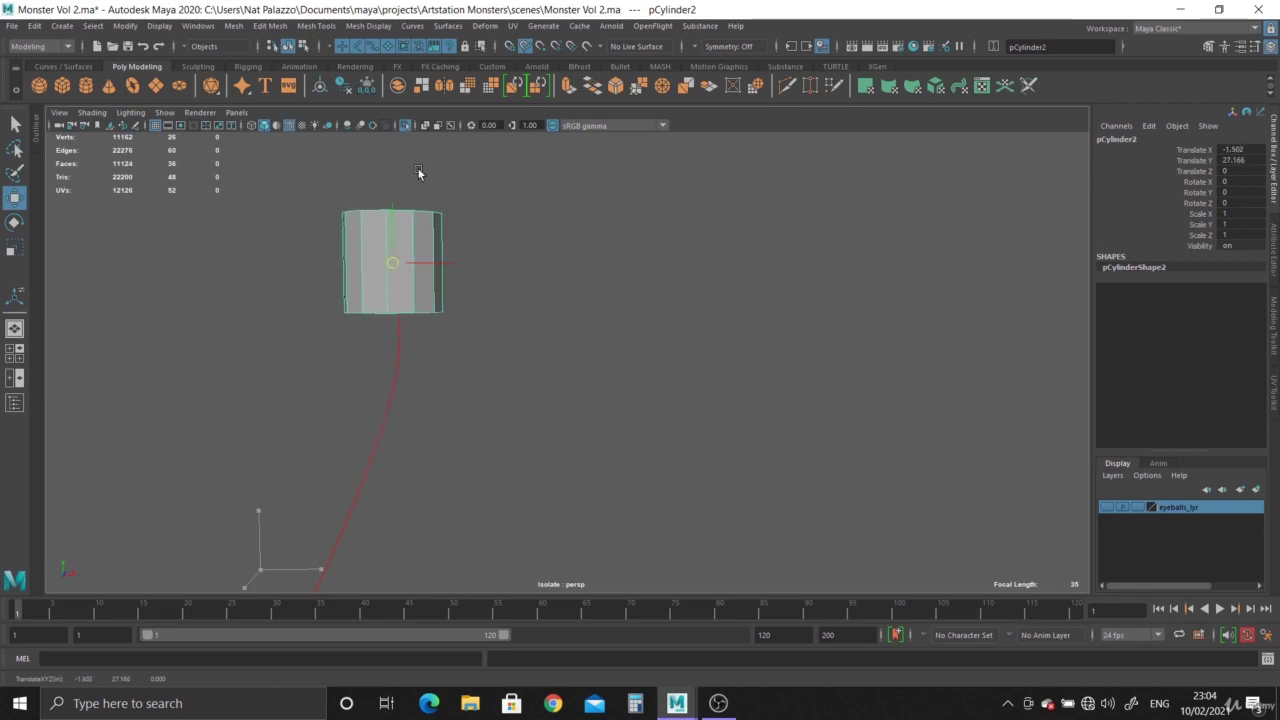
Examine from below and from the side how the cylinder's bottom cap centre lines up with the curve.
{"action": "left_click_drag", "start_coordinate": [485, 360], "coordinate": [417, 373], "text": "alt"}
{"action": "scroll", "coordinate": [417, 373], "scroll_direction": "up", "scroll_amount": 5}
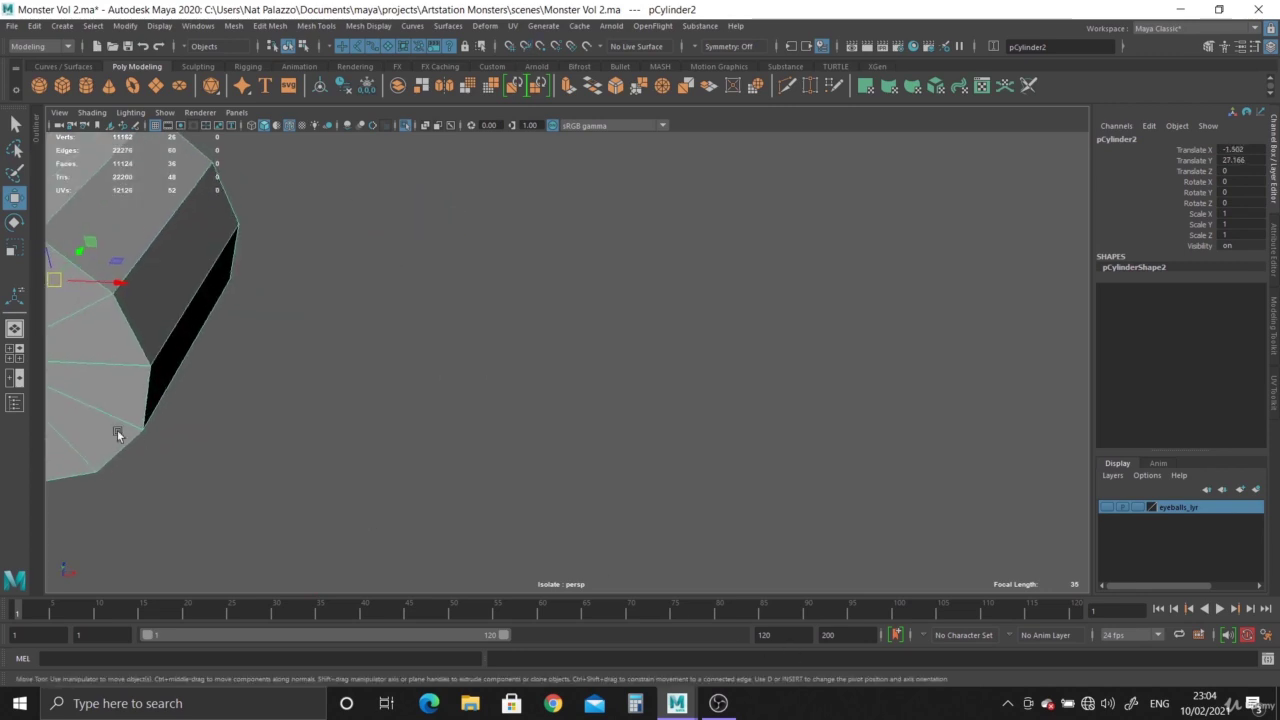
{"action": "middle_click_drag", "start_coordinate": [117, 431], "coordinate": [486, 448], "text": "alt"}
{"action": "scroll", "coordinate": [486, 448], "scroll_direction": "up", "scroll_amount": 2}
{"action": "middle_click_drag", "start_coordinate": [216, 364], "coordinate": [335, 366], "text": "alt"}
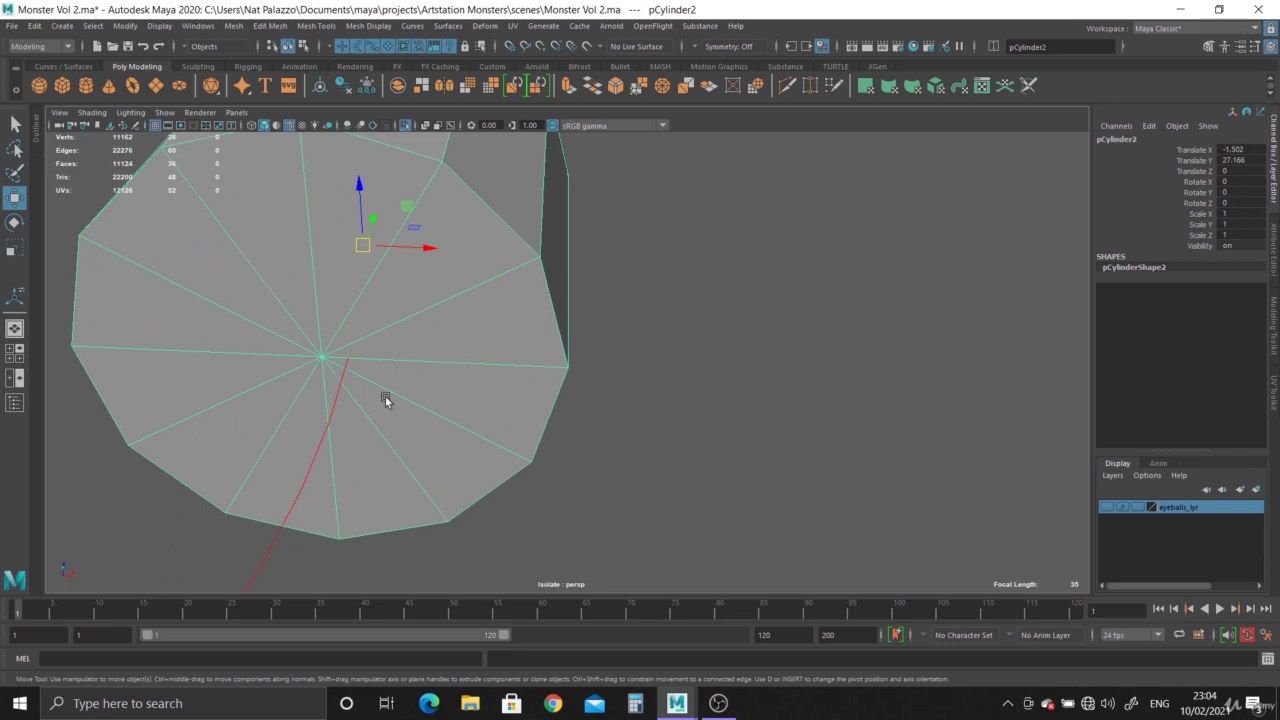
{"action": "scroll", "coordinate": [341, 422], "scroll_direction": "down", "scroll_amount": 5}
{"action": "left_click_drag", "start_coordinate": [382, 421], "coordinate": [437, 511], "text": "alt"}
{"action": "scroll", "coordinate": [334, 412], "scroll_direction": "down", "scroll_amount": 2}
{"action": "left_click_drag", "start_coordinate": [332, 410], "coordinate": [402, 510], "text": "alt"}
{"action": "middle_click_drag", "start_coordinate": [442, 513], "coordinate": [482, 458], "text": "alt"}
{"action": "right_click_drag", "start_coordinate": [484, 462], "coordinate": [548, 510], "text": "alt"}
{"action": "middle_click_drag", "start_coordinate": [498, 471], "coordinate": [534, 515], "text": "alt"}
{"action": "right_click_drag", "start_coordinate": [534, 513], "coordinate": [562, 496], "text": "alt"}
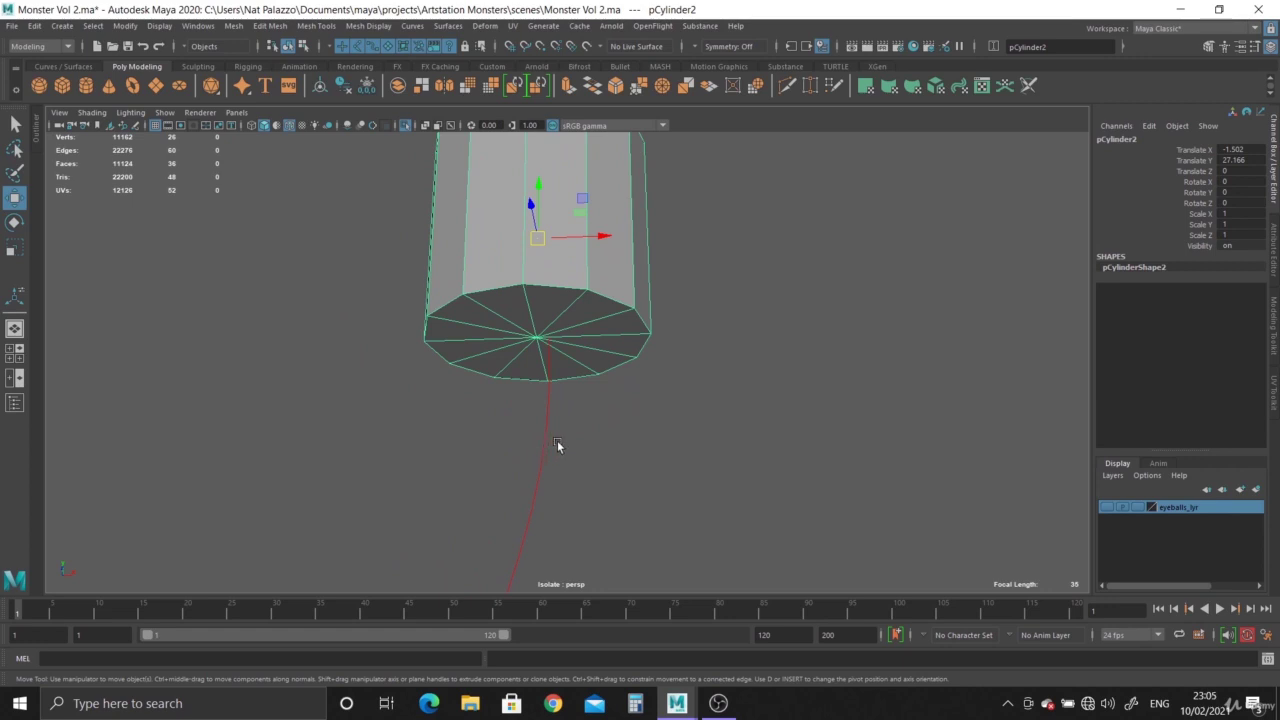
{"action": "mouse_move", "coordinate": [643, 466]}
{"action": "left_mouse_down", "text": "alt"}
{"action": "mouse_move", "coordinate": [634, 429]}
{"action": "mouse_move", "coordinate": [629, 446]}
{"action": "left_mouse_up", "text": "alt"}
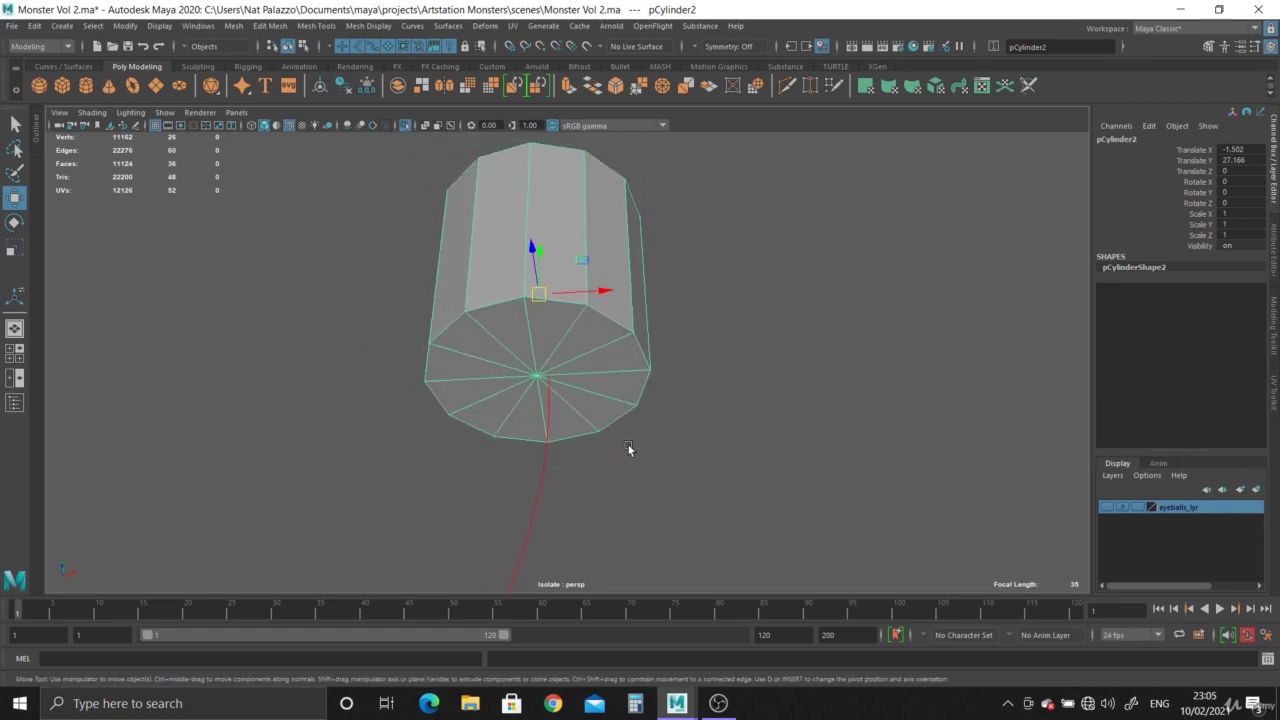
Snap the second cylinder's pivot to the centre vertex of its bottom cap.
{"action": "key", "text": "d"}
{"action": "left_click_drag", "start_coordinate": [536, 292], "coordinate": [496, 325]}
{"action": "key", "text": "v"}
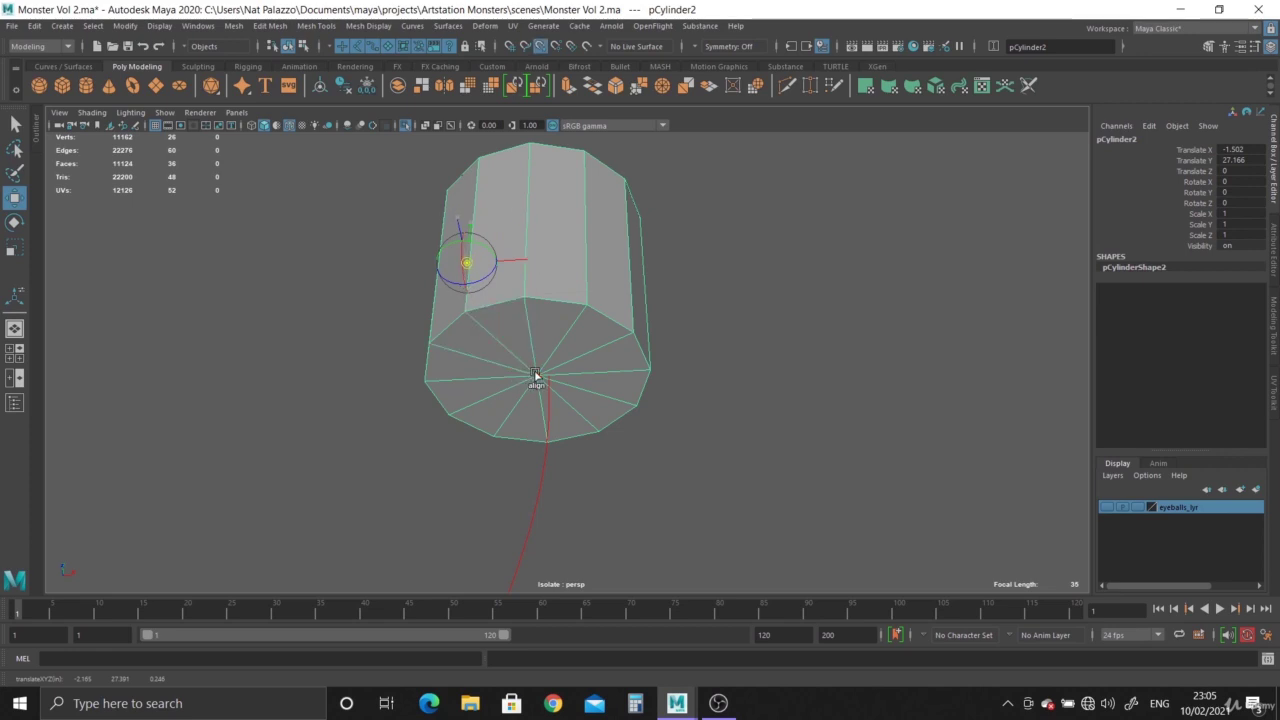
{"action": "left_click", "coordinate": [536, 374]}
Snap the cylinder by its bottom-cap pivot to the upper end of the smaller stalk's curve and deselect it.
{"action": "left_click_drag", "start_coordinate": [537, 376], "coordinate": [331, 334]}
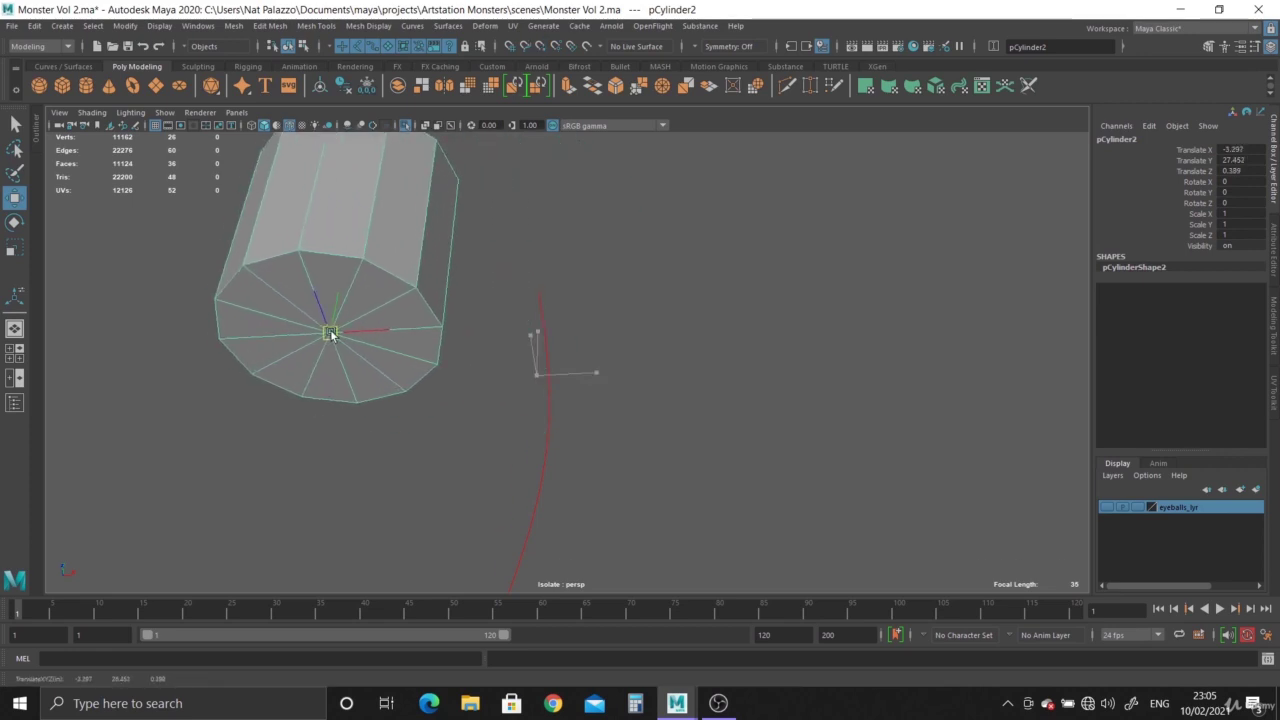
{"action": "middle_click", "coordinate": [535, 519]}
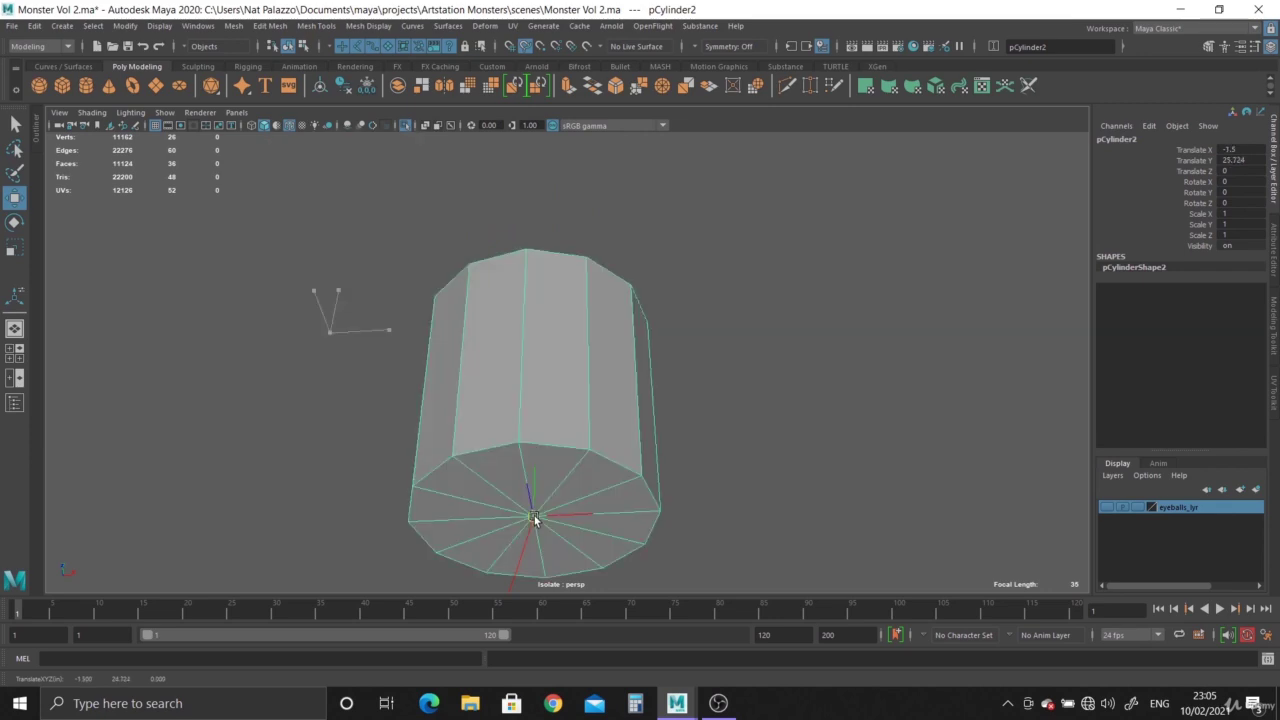
{"action": "middle_click_drag", "start_coordinate": [535, 518], "coordinate": [577, 279]}
{"action": "left_click", "coordinate": [568, 353]}
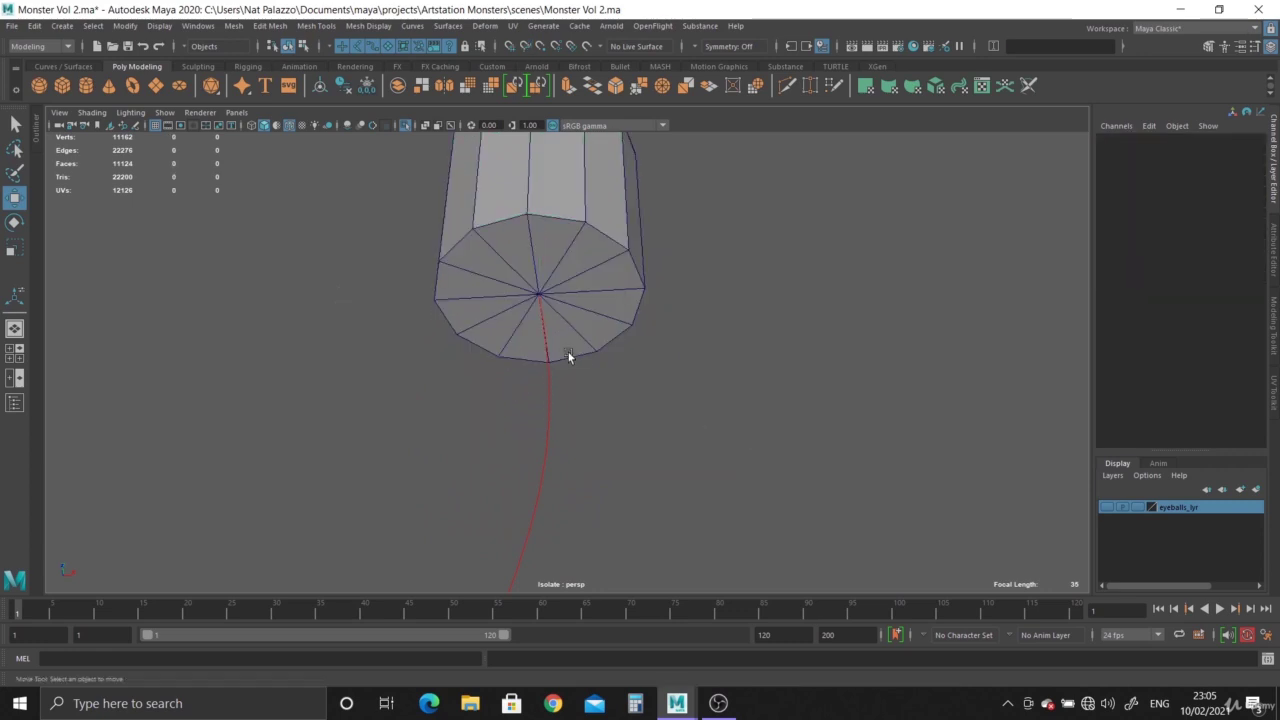
{"action": "right_click_drag", "start_coordinate": [542, 290], "coordinate": [214, 265], "text": "alt"}
{"action": "left_click_drag", "start_coordinate": [400, 275], "coordinate": [422, 383], "text": "alt"}
{"action": "right_click_drag", "start_coordinate": [422, 383], "coordinate": [619, 292], "text": "alt"}
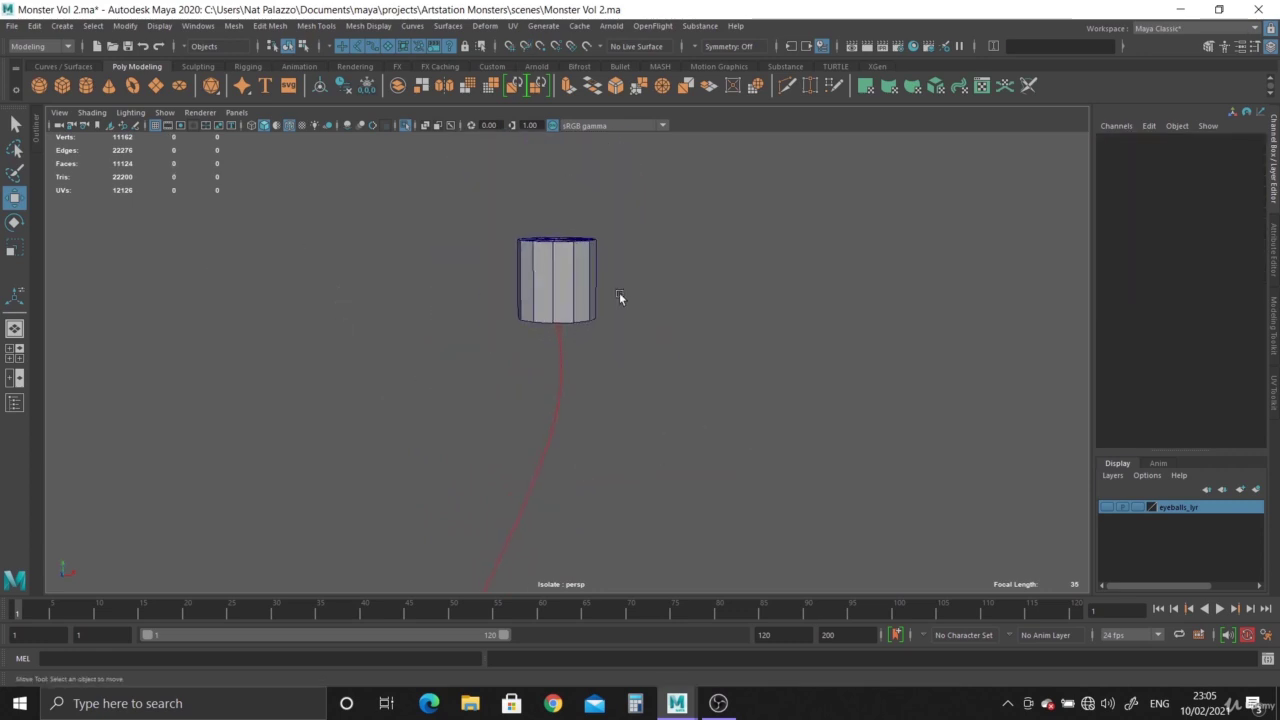
Check the second cylinder's placement against the smaller eye stalk on the reference image in the front view.
{"action": "left_click", "coordinate": [580, 293]}
{"action": "key", "text": "space"}
{"action": "key", "text": "space"}
{"action": "right_click_drag", "start_coordinate": [420, 480], "coordinate": [742, 573], "text": "alt"}
{"action": "scroll", "coordinate": [735, 560], "scroll_direction": "up", "scroll_amount": 3}
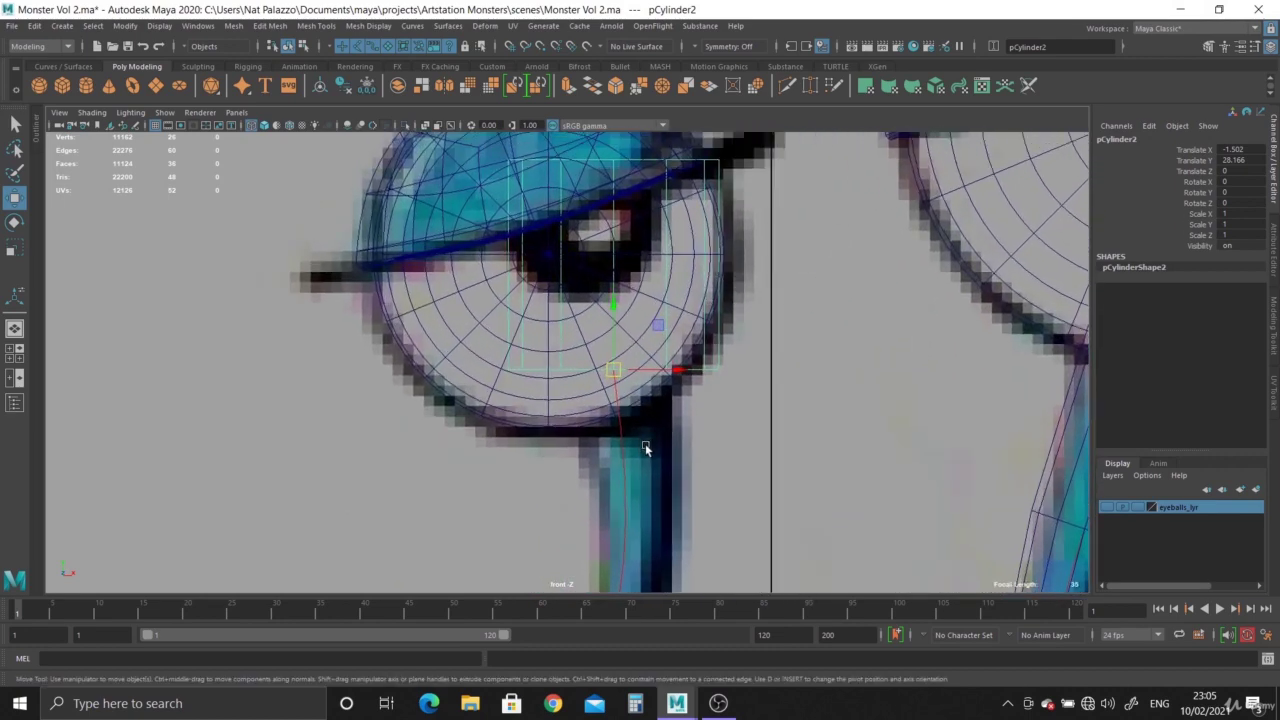
{"action": "key", "text": "space"}
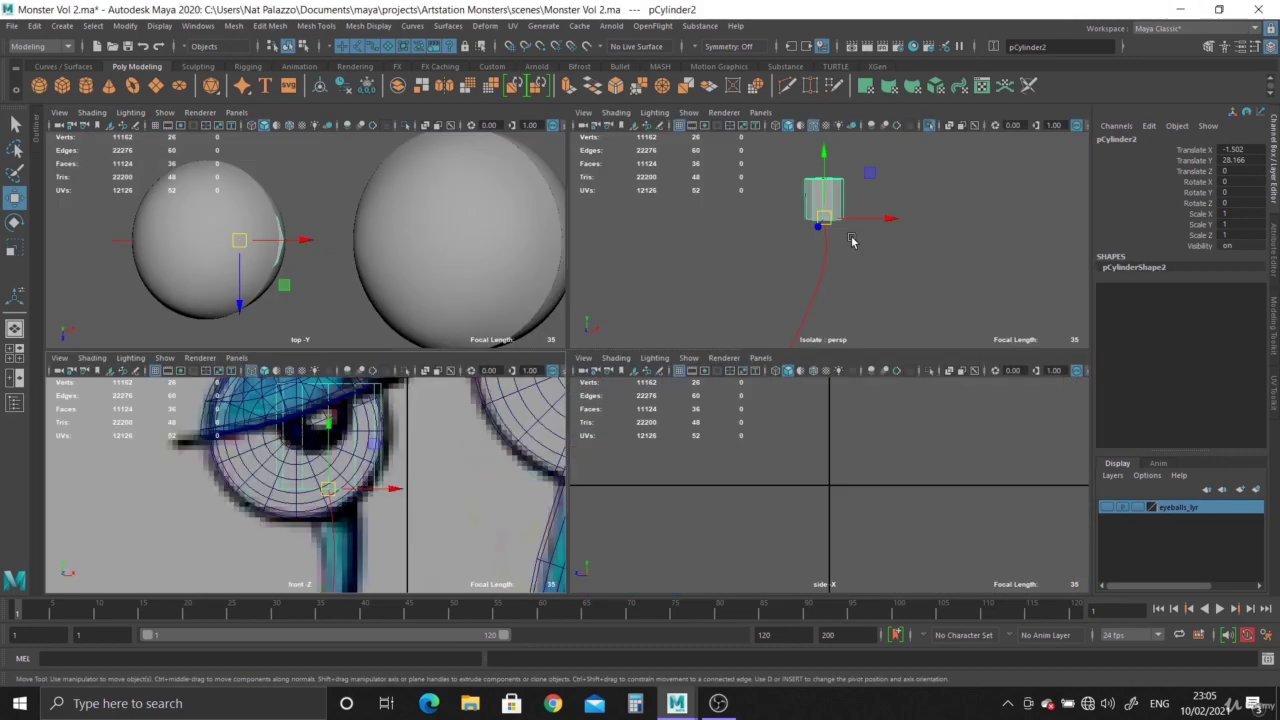
{"action": "key", "text": "space"}
Select only the bottom cap faces of the second cylinder.
{"action": "left_click_drag", "start_coordinate": [699, 359], "coordinate": [691, 338], "text": "alt"}
{"action": "right_click_drag", "start_coordinate": [691, 340], "coordinate": [775, 530], "text": "alt"}
{"action": "middle_click_drag", "start_coordinate": [606, 428], "coordinate": [606, 493], "text": "alt"}
{"action": "right_click_drag", "start_coordinate": [509, 237], "coordinate": [509, 274]}
{"action": "left_click_drag", "start_coordinate": [475, 340], "coordinate": [474, 358], "text": "alt"}
{"action": "left_click_drag", "start_coordinate": [374, 293], "coordinate": [760, 396]}
{"action": "left_click_drag", "start_coordinate": [598, 402], "coordinate": [569, 422], "text": "alt"}
{"action": "scroll", "coordinate": [599, 394], "scroll_direction": "up", "scroll_amount": 2}
{"action": "middle_click_drag", "start_coordinate": [569, 418], "coordinate": [569, 450], "text": "alt"}
{"action": "scroll", "coordinate": [567, 445], "scroll_direction": "up", "scroll_amount": 1}
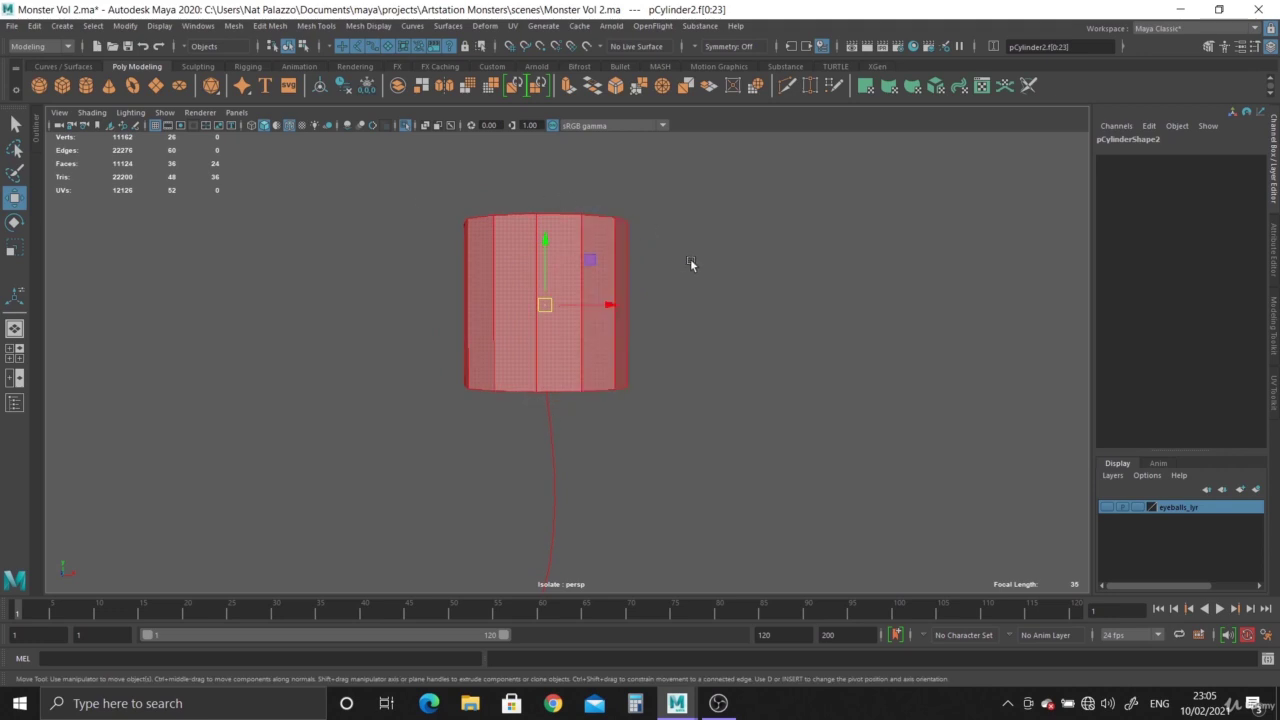
{"action": "left_click_drag", "start_coordinate": [311, 147], "coordinate": [915, 302], "text": "ctrl"}
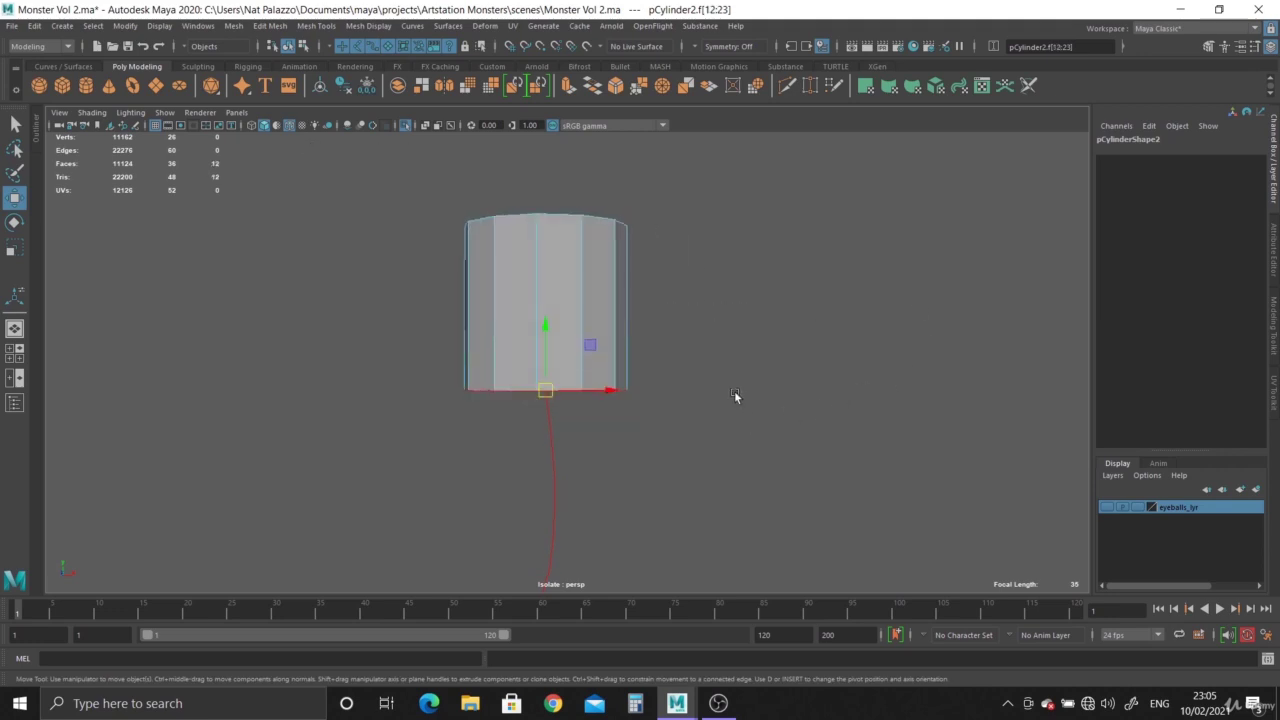
Add the smaller stalk's curve to the bottom cap selection and extrude the faces along it.
{"action": "scroll", "coordinate": [745, 402], "scroll_direction": "up", "scroll_amount": 2}
{"action": "left_click_drag", "start_coordinate": [736, 425], "coordinate": [616, 385], "text": "alt"}
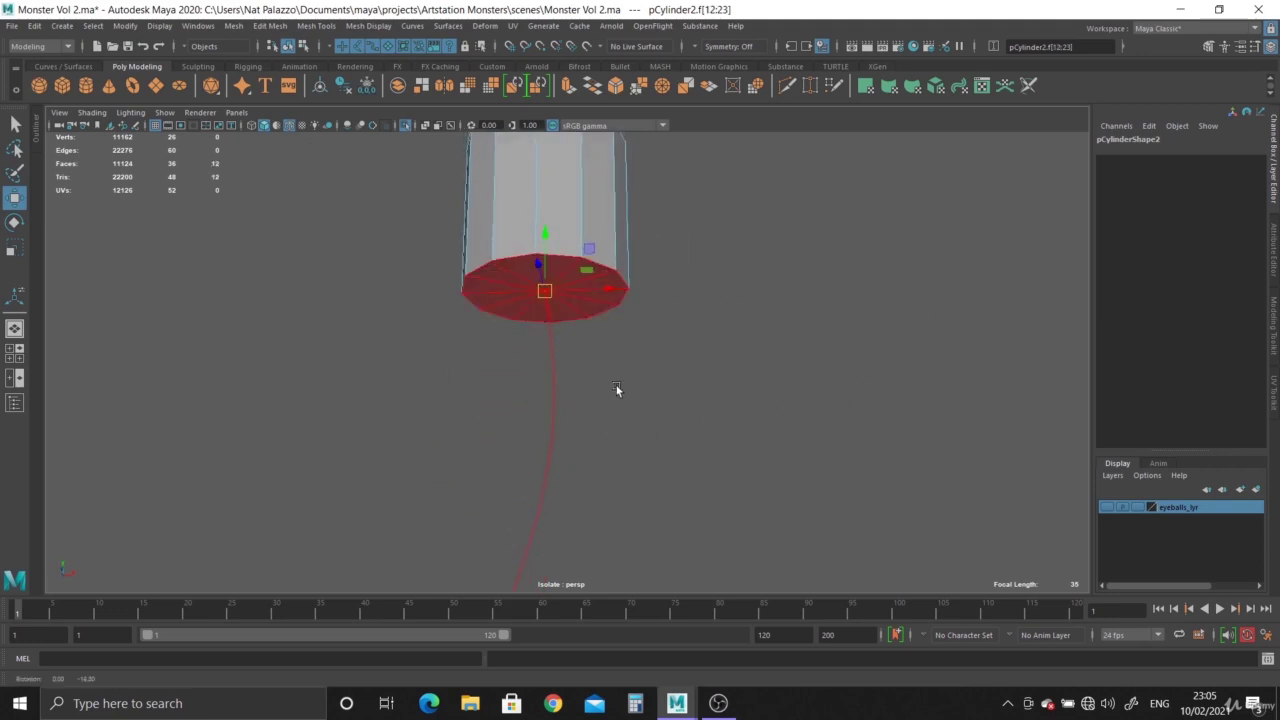
{"action": "left_click_drag", "start_coordinate": [419, 444], "coordinate": [816, 545], "text": "shift"}
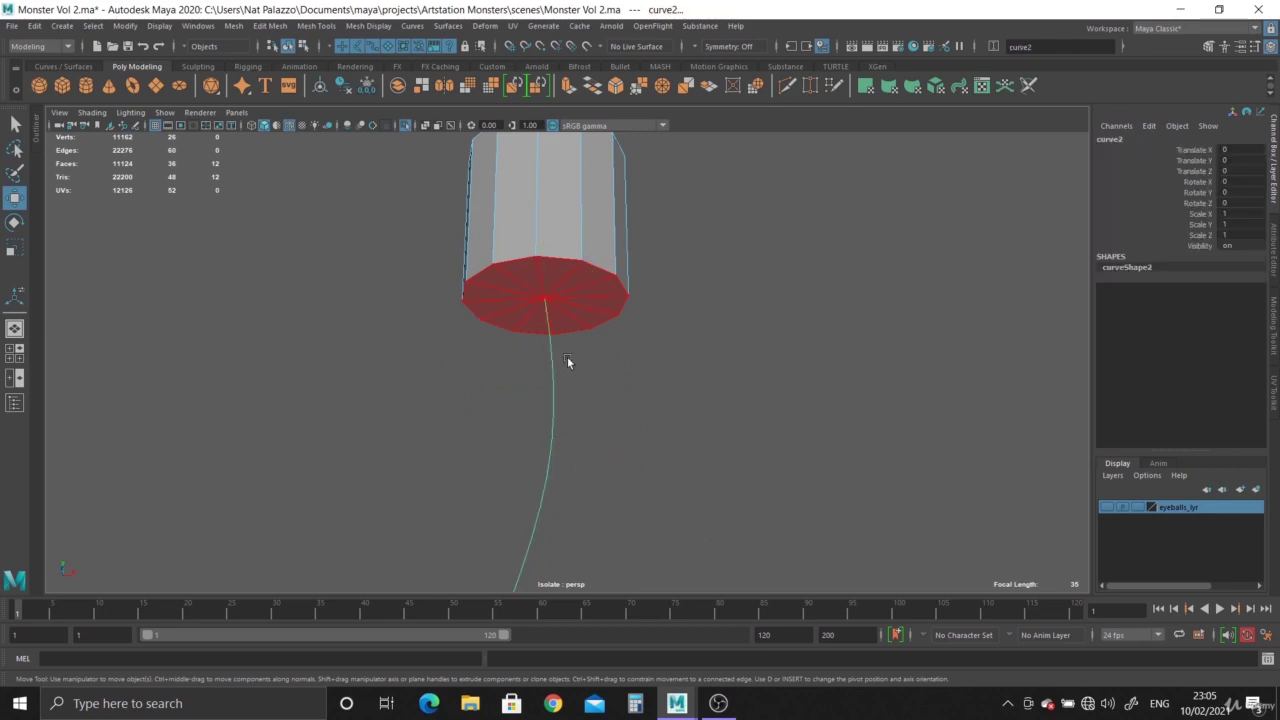
{"action": "left_click_drag", "start_coordinate": [567, 361], "coordinate": [640, 251], "text": "alt"}
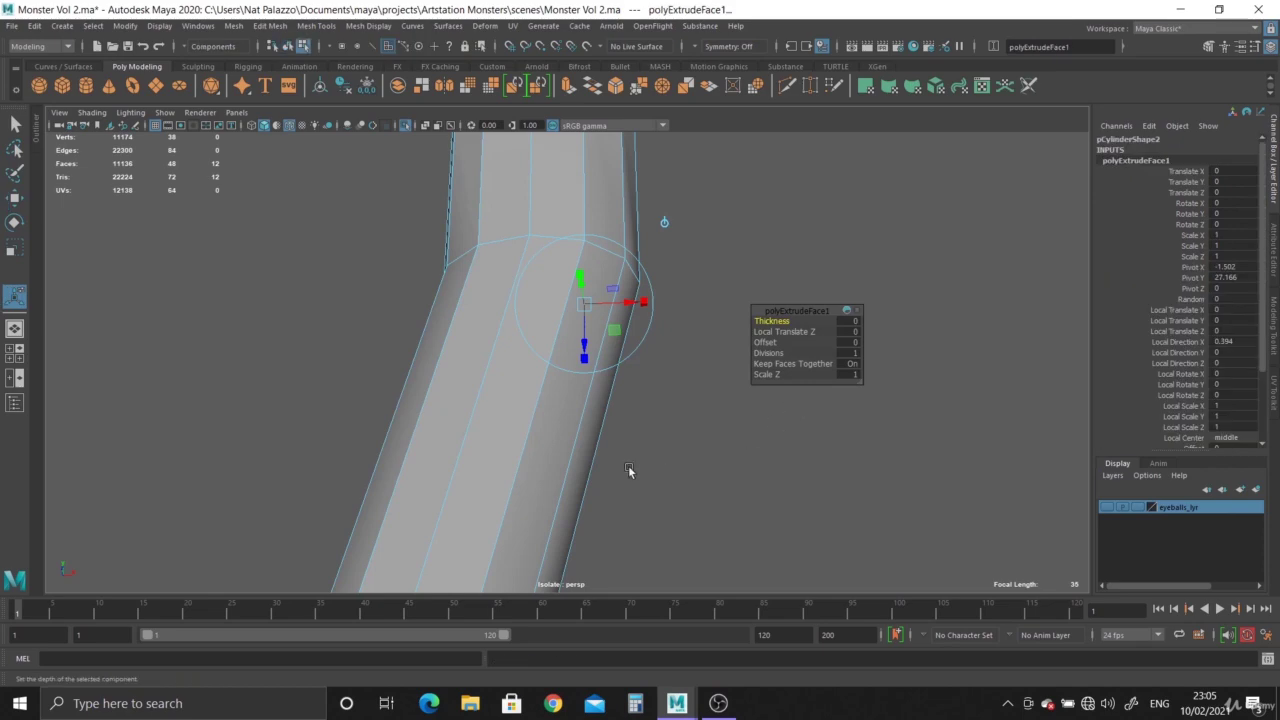
Set the smaller stalk's extrusion to 5 divisions in the front view, moving its settings box clear of the stalk.
{"action": "key", "text": "space"}
{"action": "key", "text": "space"}
{"action": "scroll", "coordinate": [463, 562], "scroll_direction": "down", "scroll_amount": 4}
{"action": "middle_click_drag", "start_coordinate": [530, 482], "coordinate": [536, 341], "text": "alt"}
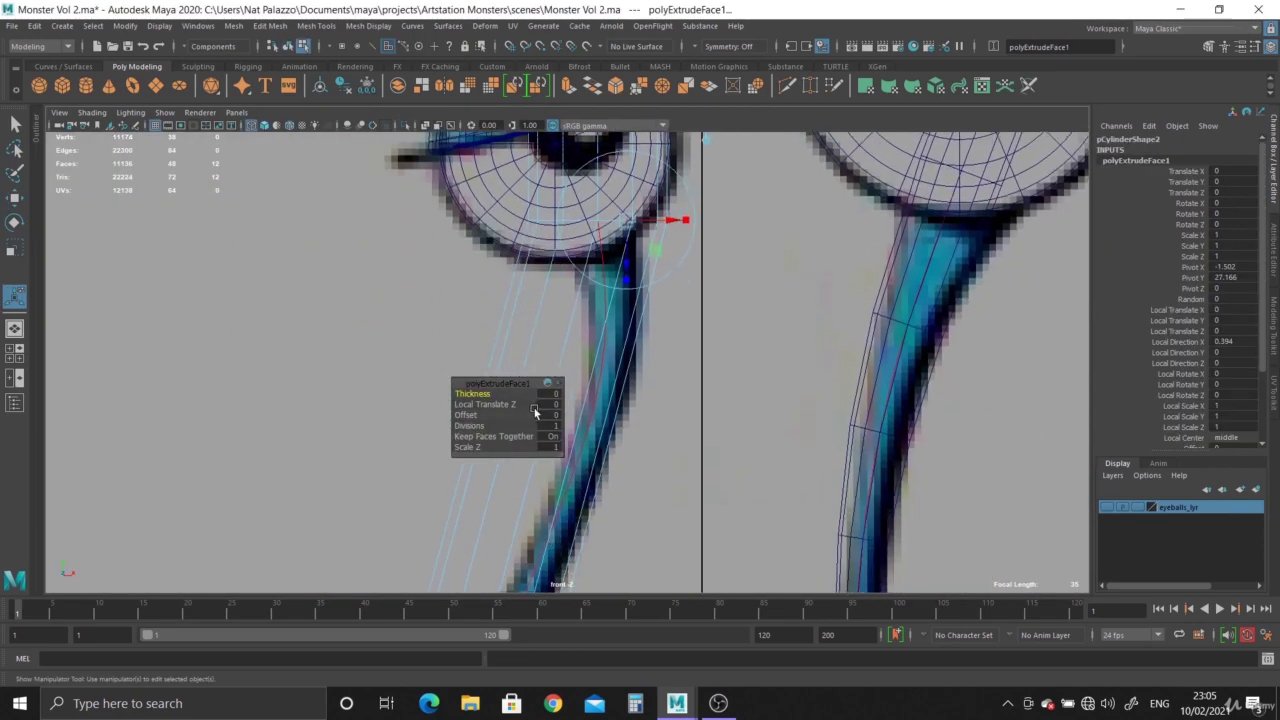
{"action": "left_click_drag", "start_coordinate": [479, 387], "coordinate": [863, 338]}
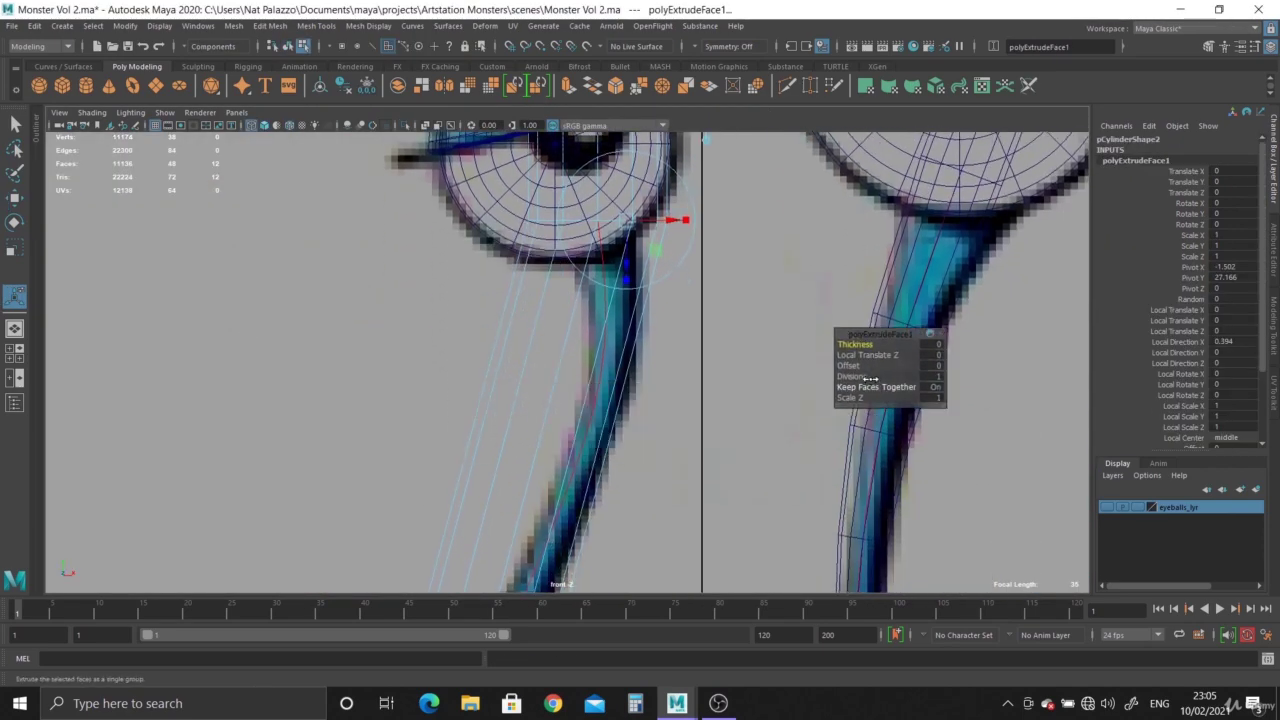
{"action": "left_click", "coordinate": [858, 377]}
{"action": "middle_click_drag", "start_coordinate": [858, 377], "coordinate": [880, 377]}
Set the smaller stalk's extrusion taper to 0.3 so it narrows toward its lower end.
{"action": "right_click_drag", "start_coordinate": [700, 381], "coordinate": [283, 383], "text": "alt"}
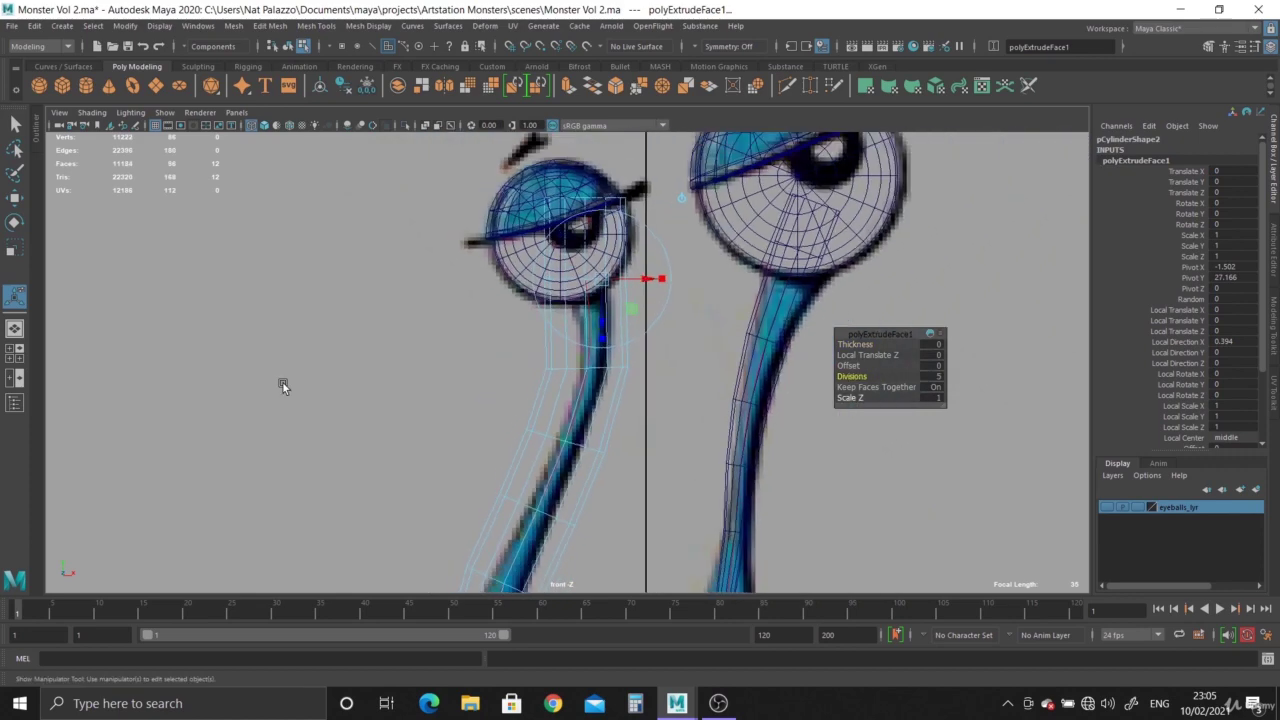
{"action": "middle_click_drag", "start_coordinate": [283, 383], "coordinate": [284, 165], "text": "alt"}
{"action": "right_click_drag", "start_coordinate": [704, 463], "coordinate": [616, 428], "text": "alt"}
{"action": "middle_click_drag", "start_coordinate": [616, 428], "coordinate": [625, 470], "text": "alt"}
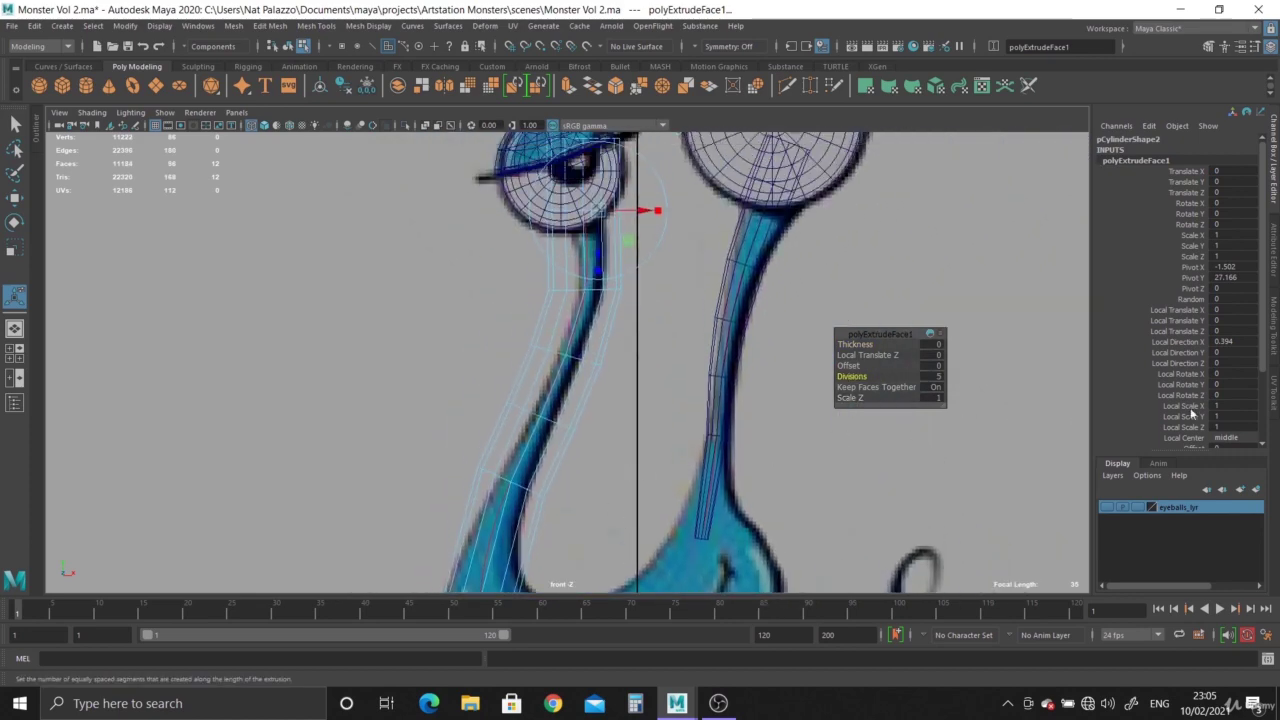
{"action": "scroll", "coordinate": [1264, 351], "scroll_direction": "down", "scroll_amount": 3}
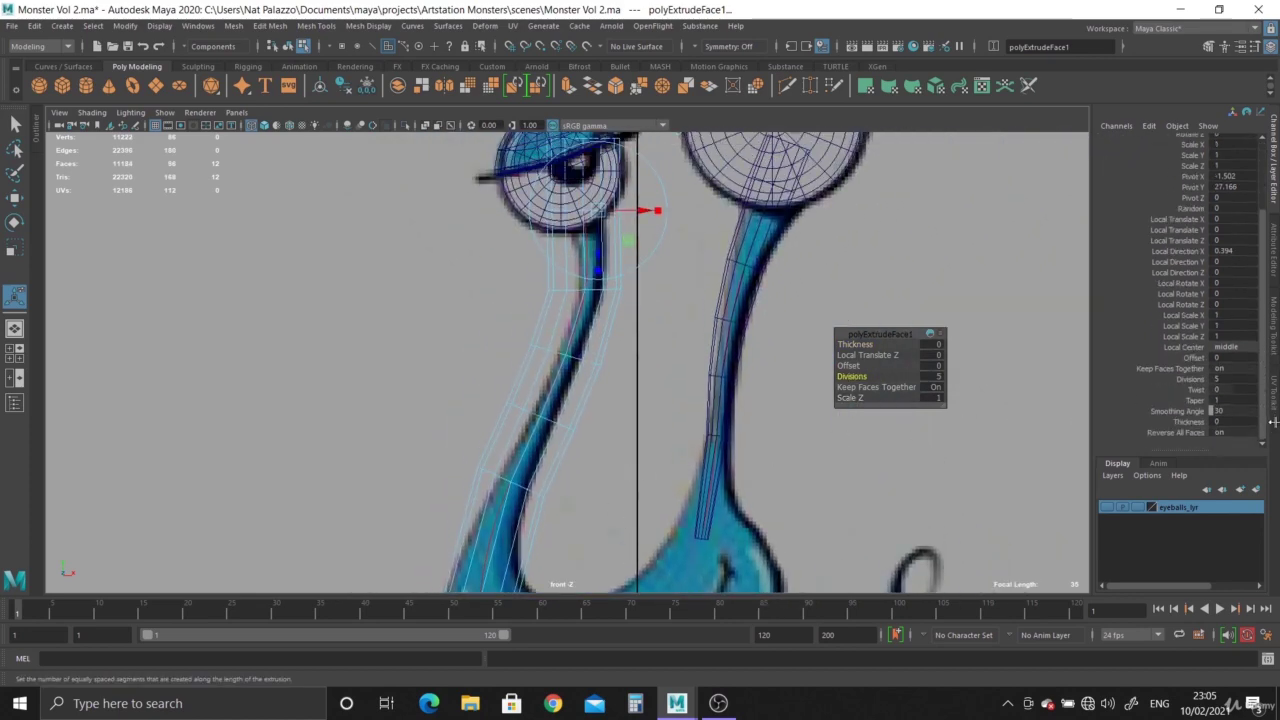
{"action": "left_click", "coordinate": [1192, 401]}
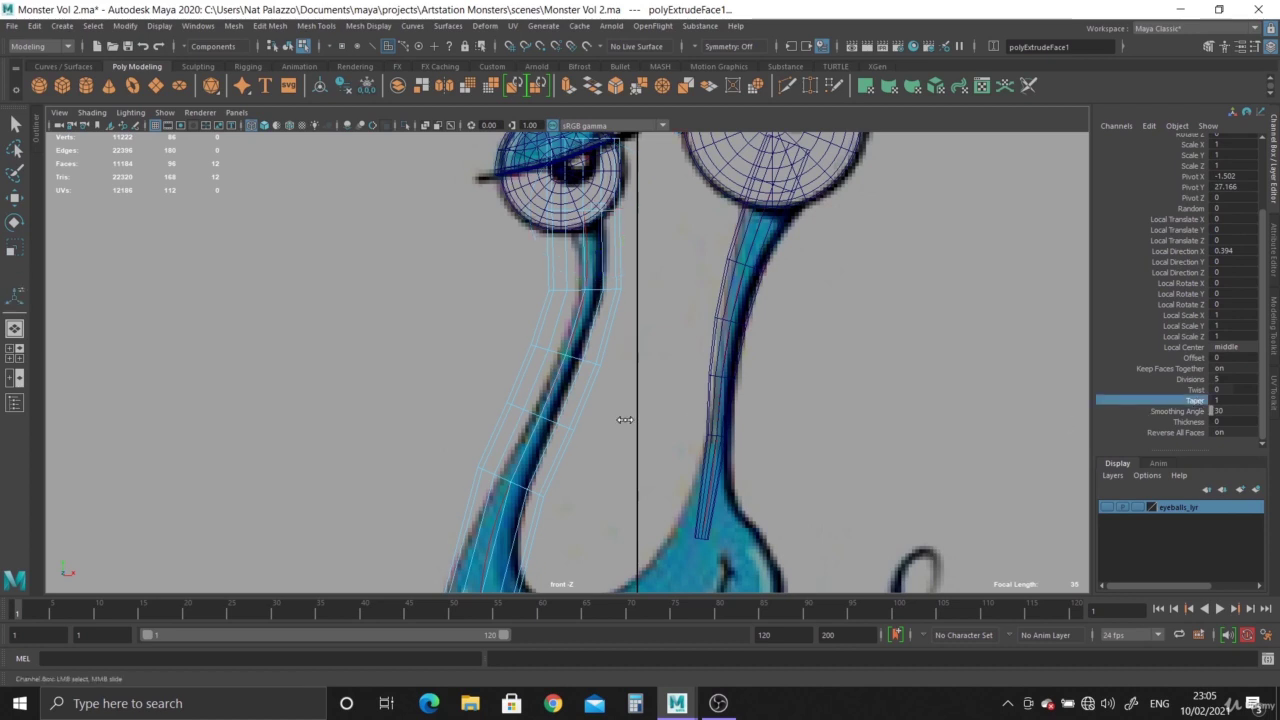
{"action": "middle_click_drag", "start_coordinate": [624, 420], "coordinate": [669, 449]}
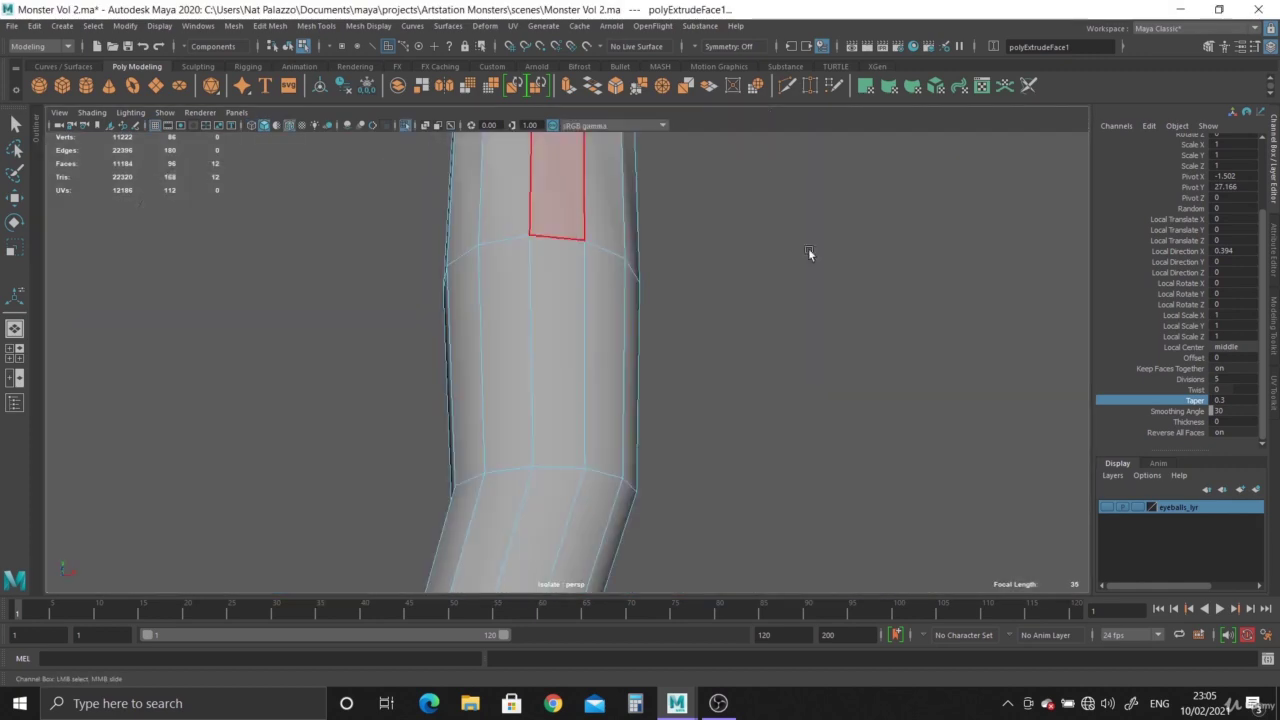
Turn off isolation in the perspective view, delete the construction history of both stalks, and deselect them.
{"action": "right_click_drag", "start_coordinate": [809, 252], "coordinate": [333, 241], "text": "alt"}
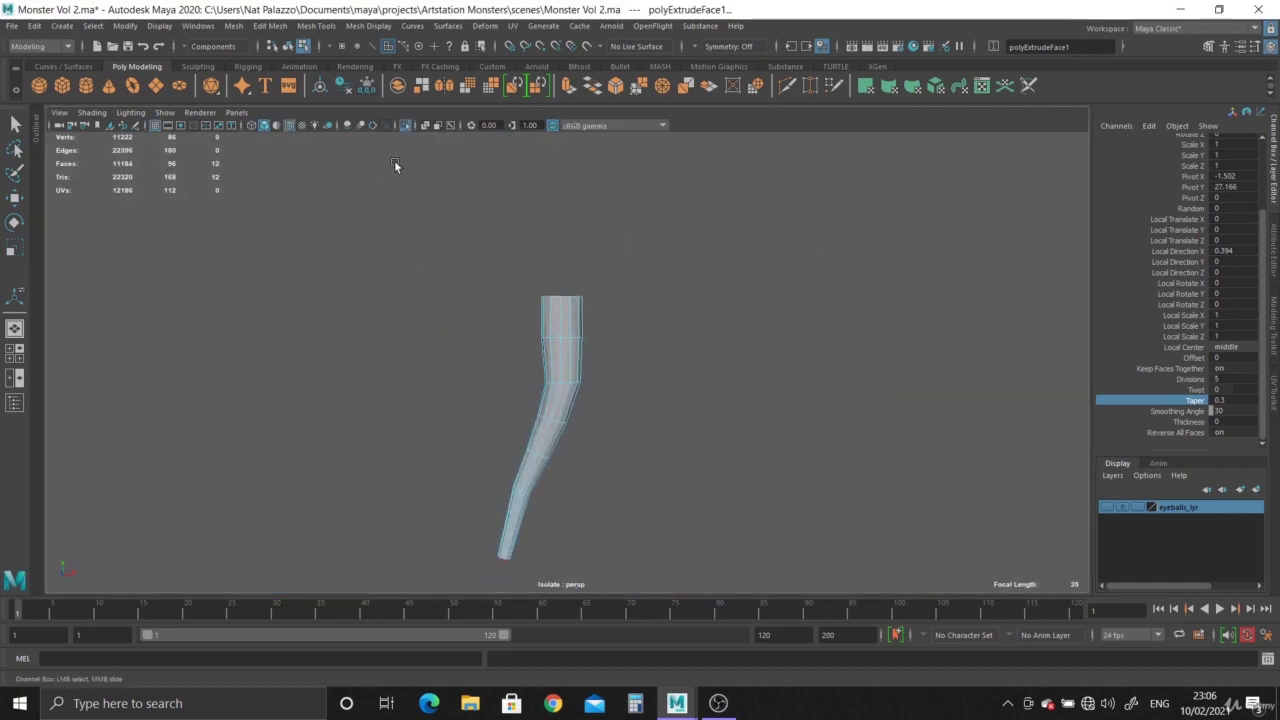
{"action": "left_click", "coordinate": [406, 127]}
{"action": "key", "text": "q"}
{"action": "right_click_drag", "start_coordinate": [545, 338], "coordinate": [609, 320]}
{"action": "left_click_drag", "start_coordinate": [561, 379], "coordinate": [936, 523]}
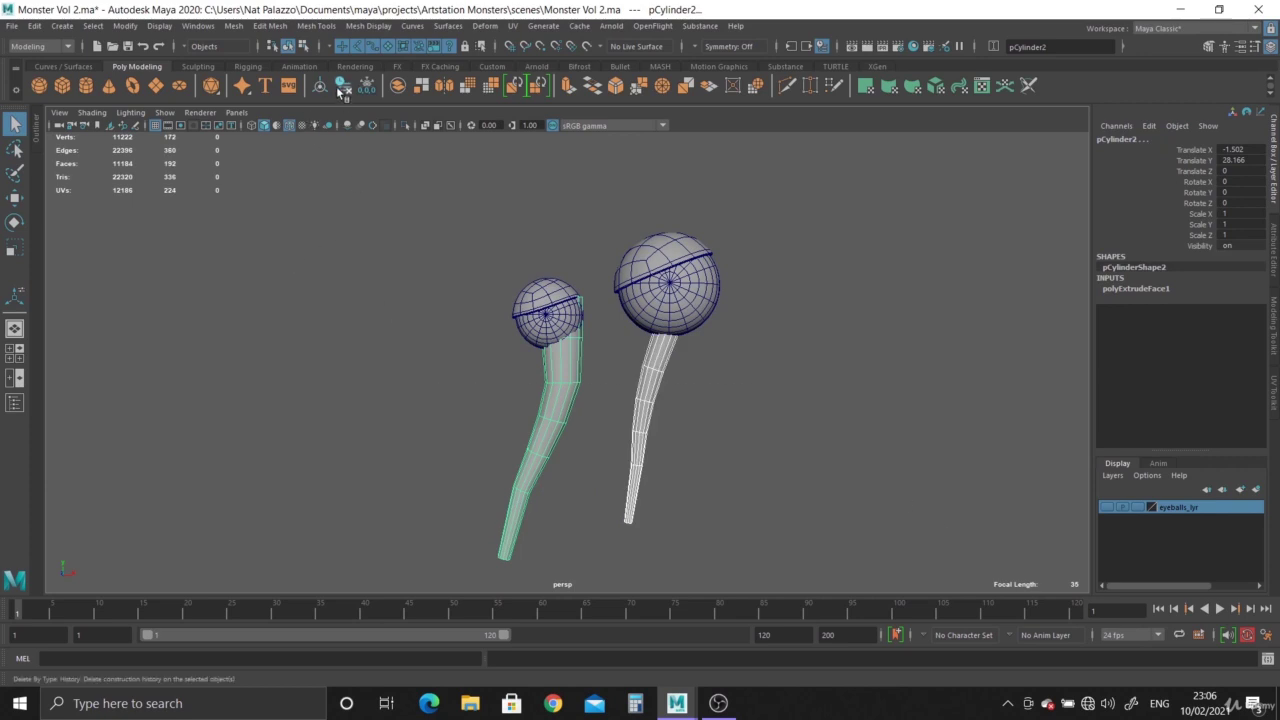
{"action": "left_click", "coordinate": [590, 417]}
{"action": "left_click_drag", "start_coordinate": [590, 417], "coordinate": [573, 476], "text": "alt"}
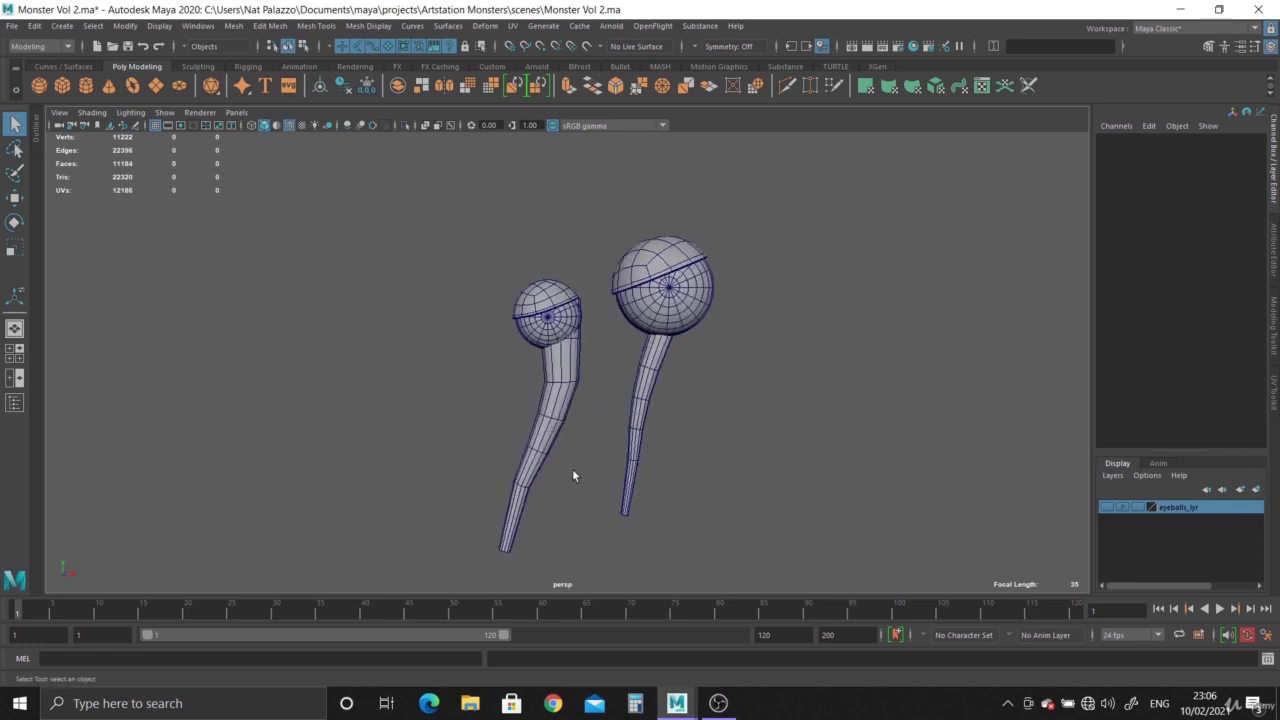